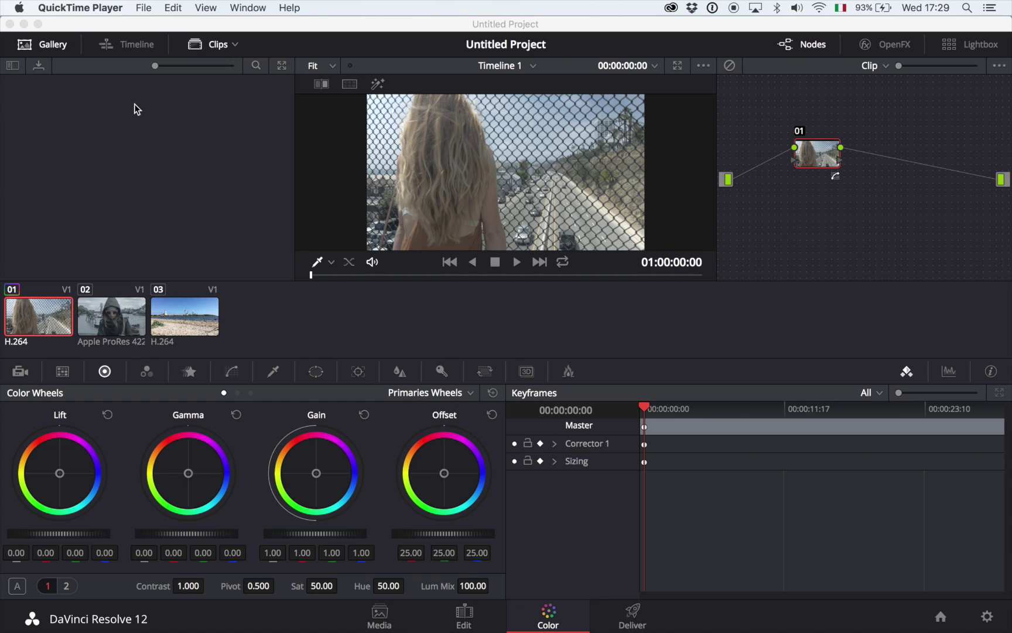
Step: Bring the DaVinci Resolve Color page in front of QuickTime Player
{"action": "left_click", "coordinate": [134, 104]}
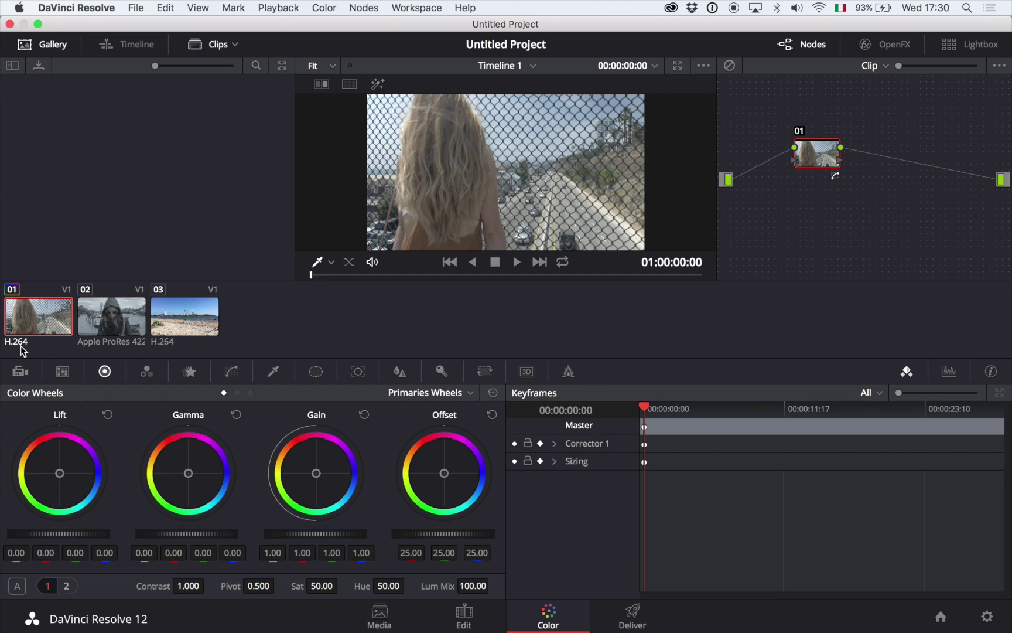
{"action": "left_click", "coordinate": [108, 321]}
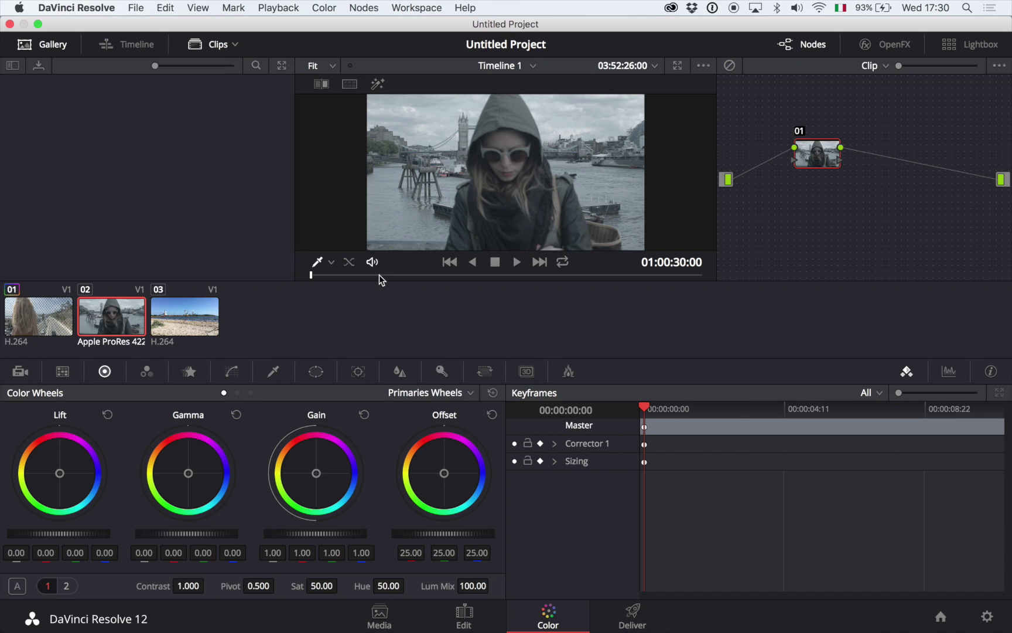
{"action": "left_click_drag", "start_coordinate": [379, 274], "coordinate": [577, 281]}
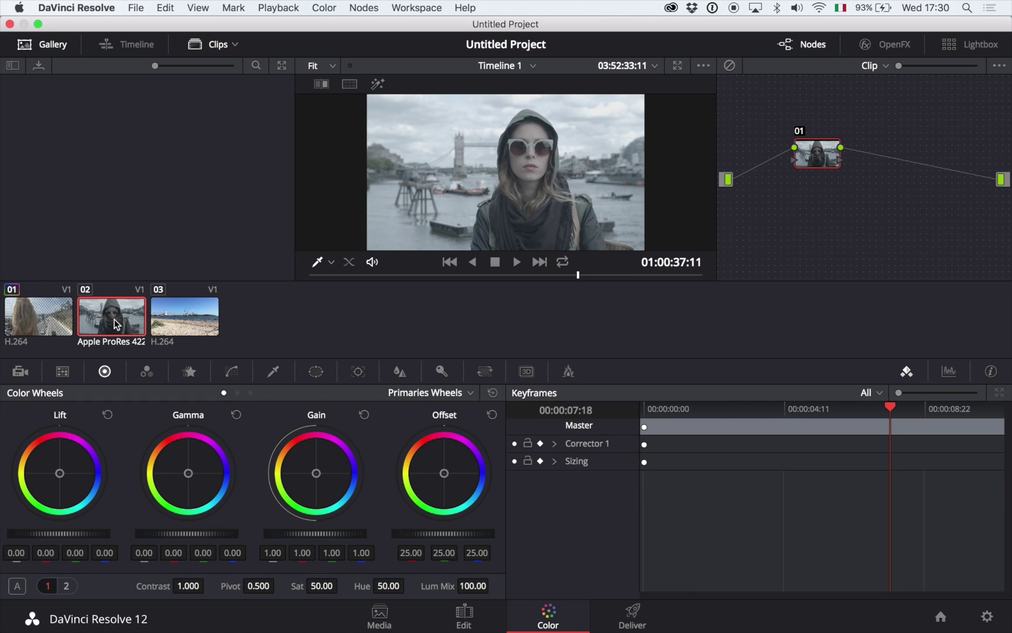
{"action": "left_click", "coordinate": [165, 320]}
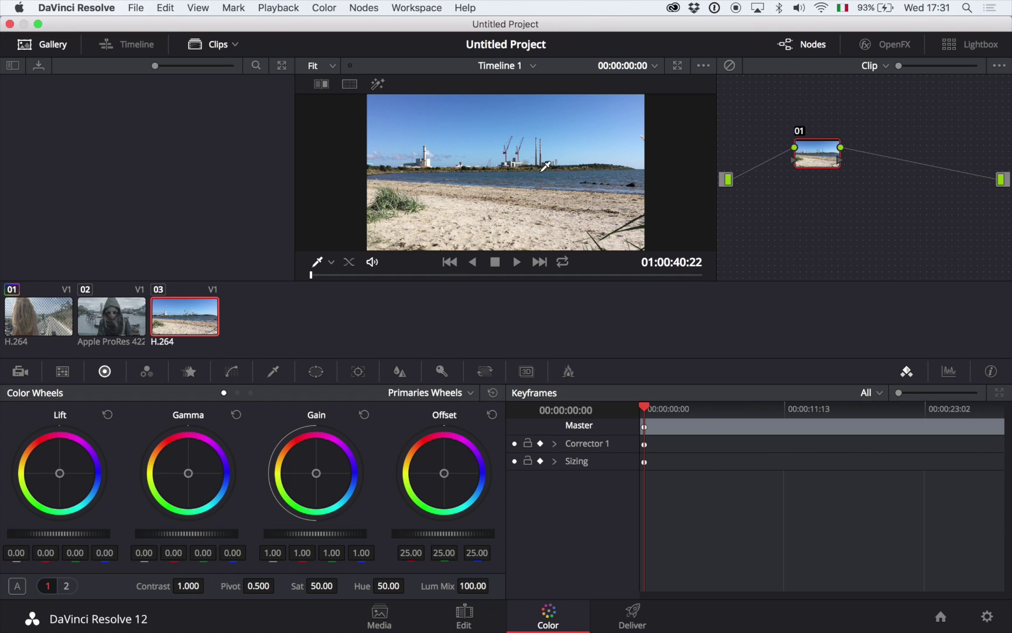
{"action": "left_click", "coordinate": [101, 324]}
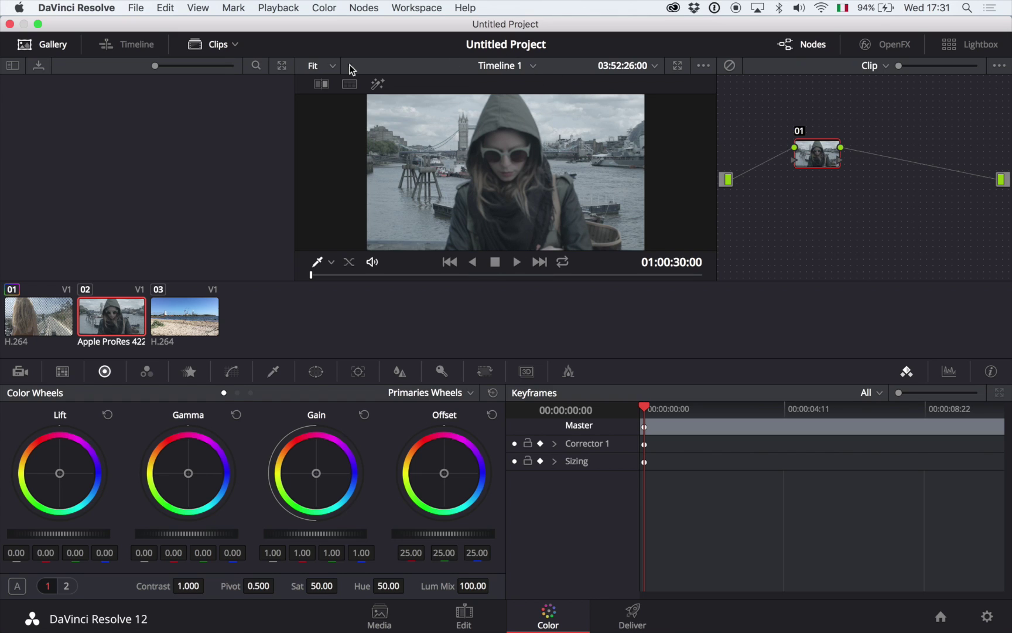
{"action": "left_click", "coordinate": [48, 317]}
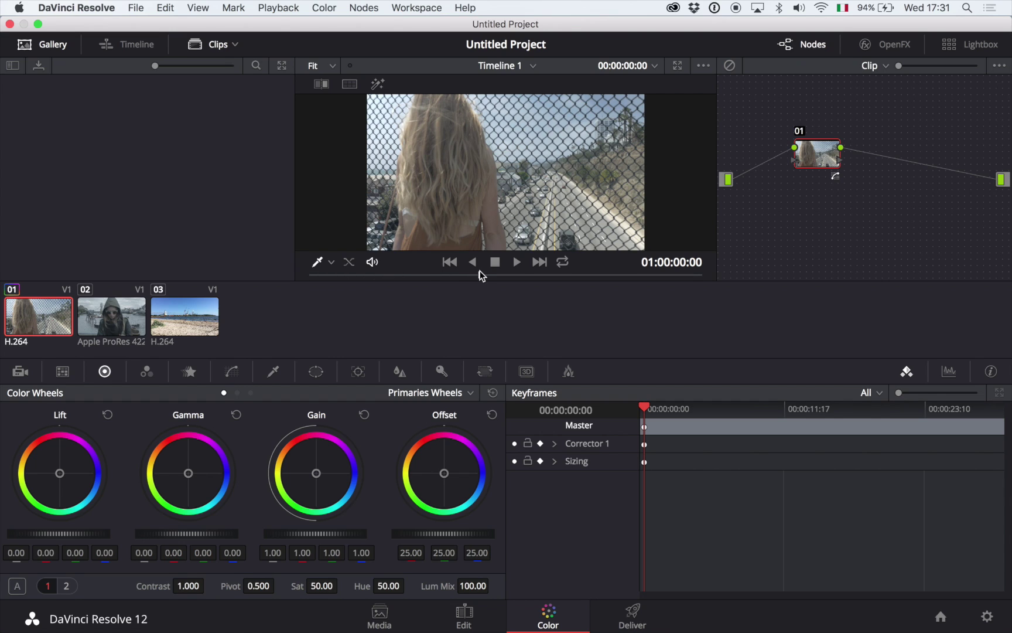
{"action": "left_click_drag", "start_coordinate": [479, 275], "coordinate": [550, 278]}
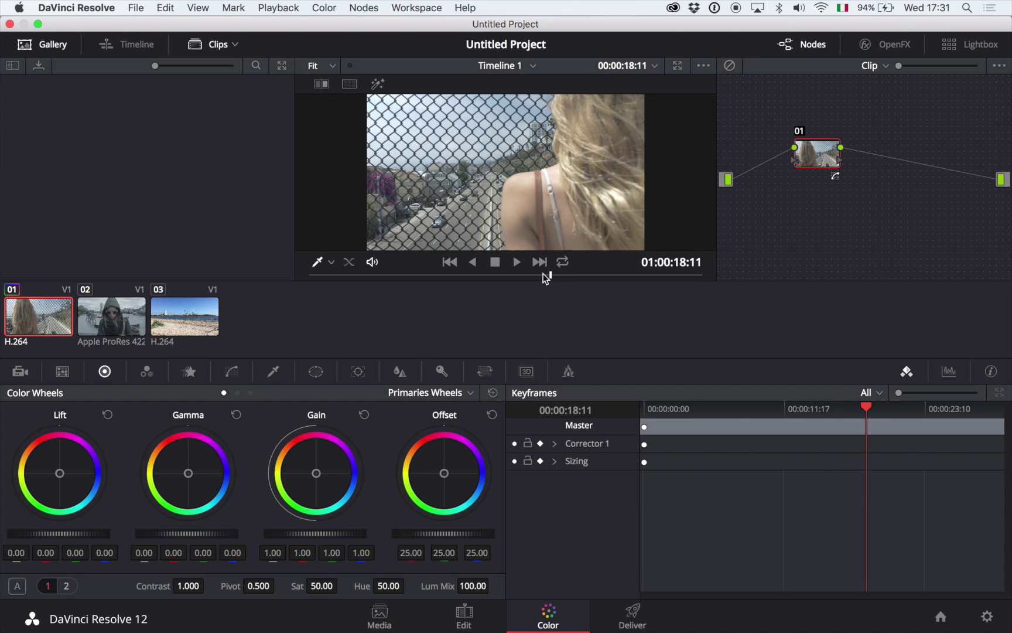
Step: Scrub back through the fence clip, then switch to the London Tower Bridge clip
{"action": "left_click_drag", "start_coordinate": [543, 273], "coordinate": [530, 273]}
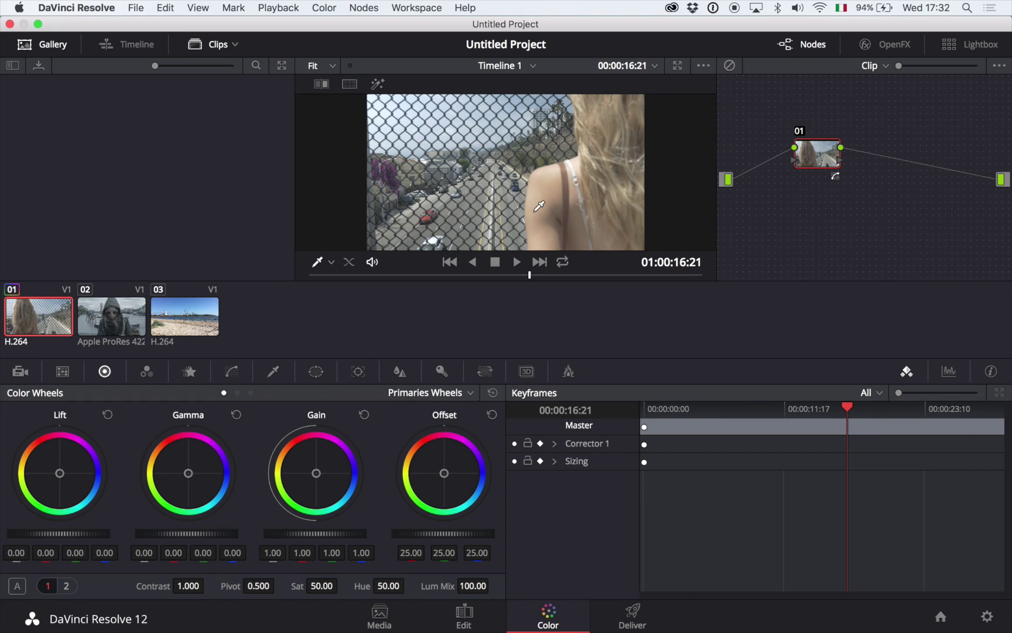
{"action": "left_click", "coordinate": [119, 331]}
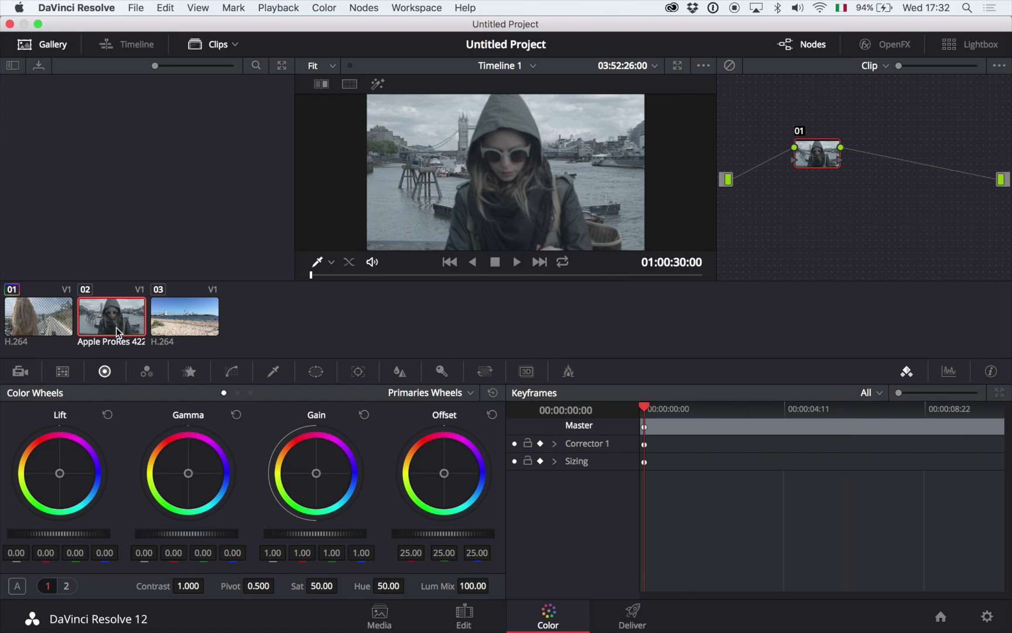
Step: Return to the fence clip at about 01:00:17:05 and add serial node 02 after node 01
{"action": "left_click_drag", "start_coordinate": [438, 277], "coordinate": [526, 270]}
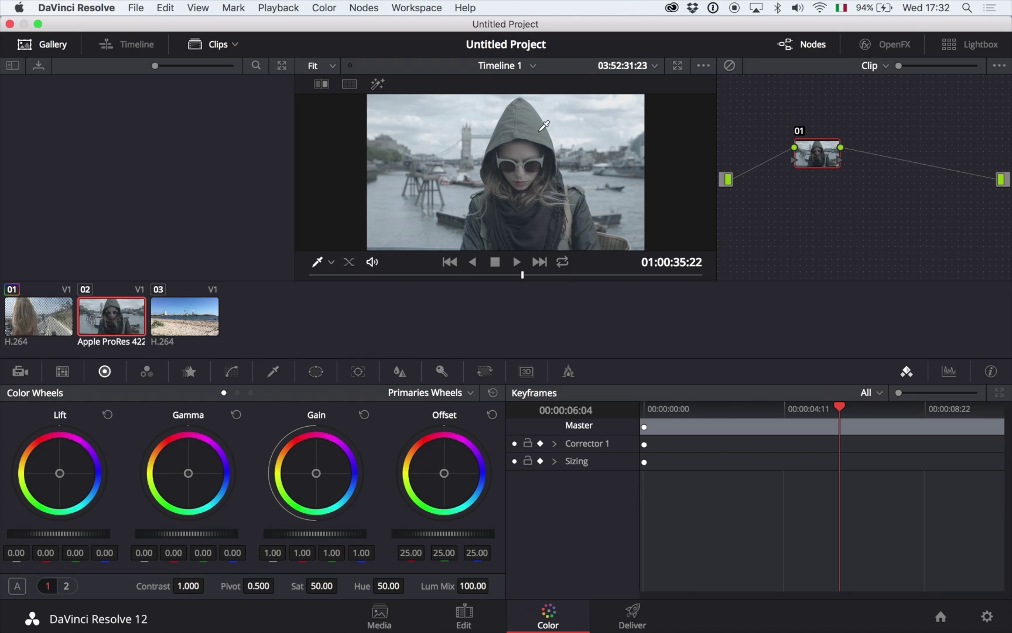
{"action": "left_click", "coordinate": [34, 328]}
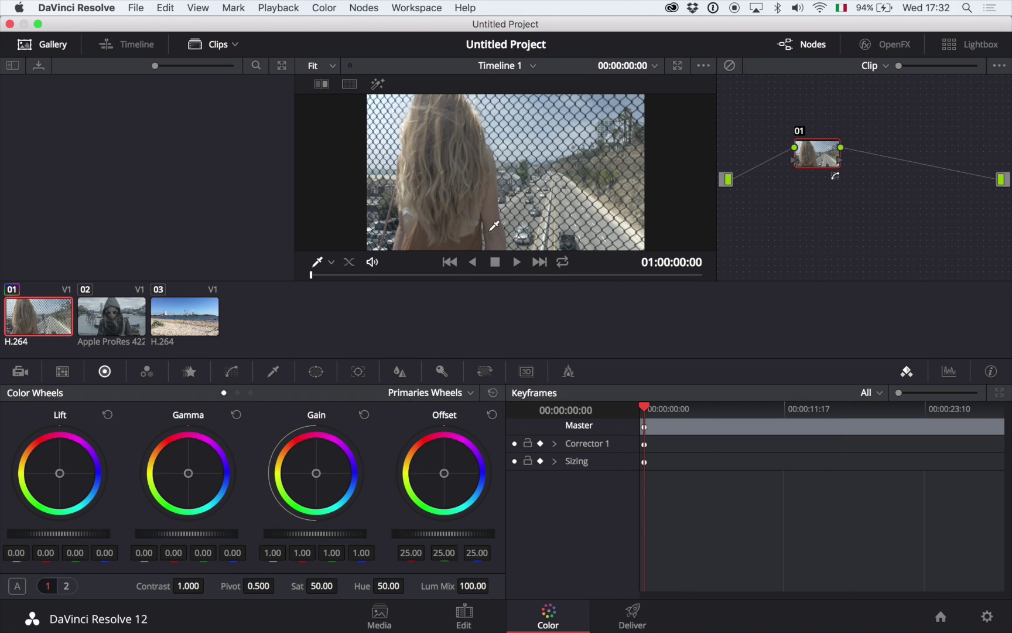
{"action": "left_click", "coordinate": [457, 274]}
{"action": "mouse_move", "coordinate": [483, 276]}
{"action": "left_mouse_down"}
{"action": "mouse_move", "coordinate": [546, 281]}
{"action": "mouse_move", "coordinate": [535, 275]}
{"action": "left_mouse_up"}
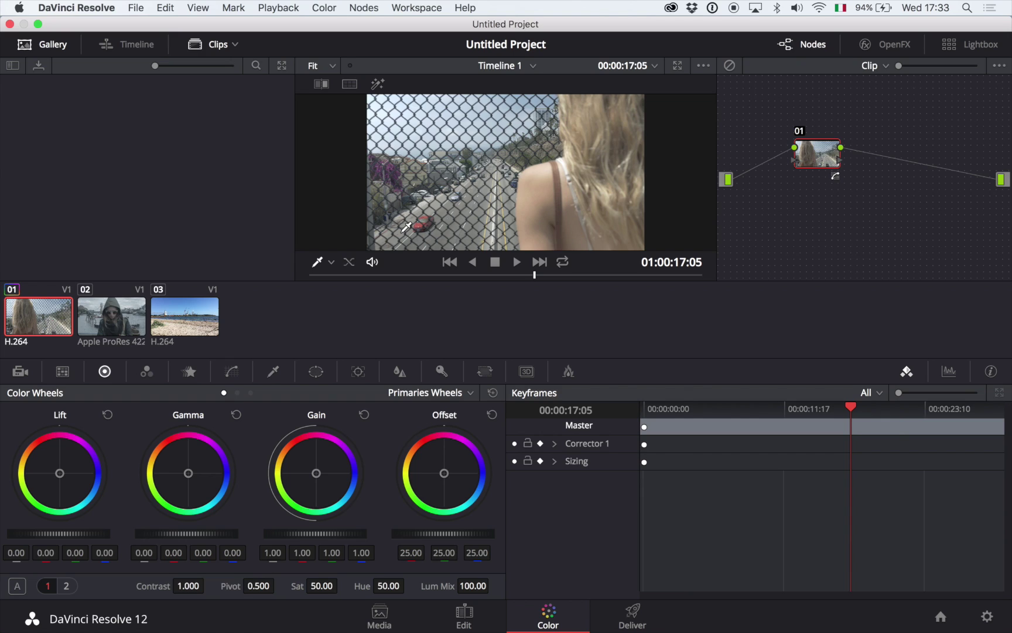
{"action": "key", "text": "alt+s"}
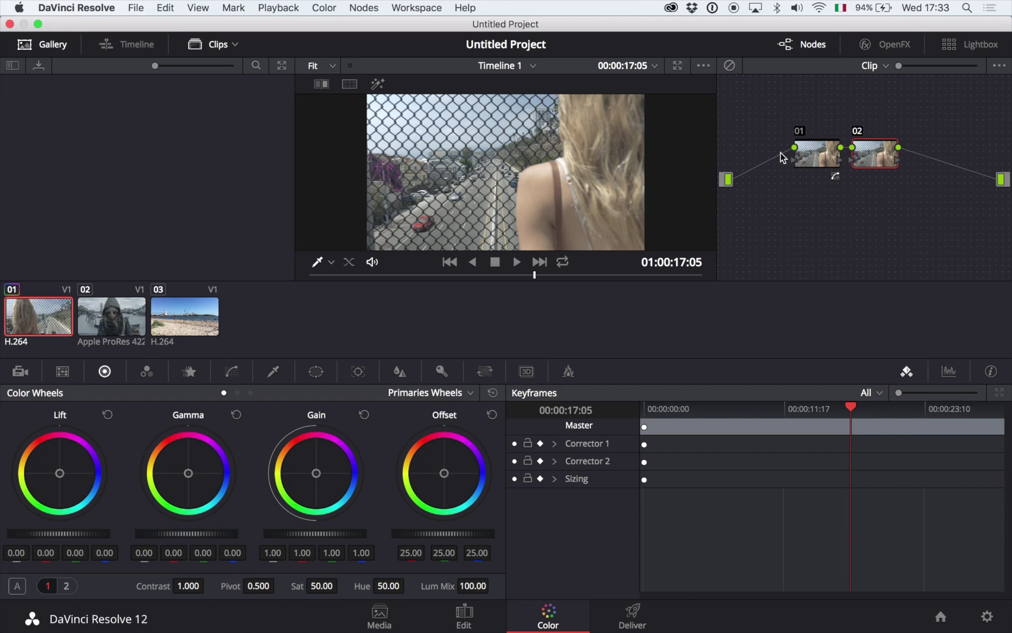
Step: Apply the ImpulZ GH4_CinelikeD-Fuji Superior 200_FC 3D LUT to node 02
{"action": "right_click", "coordinate": [872, 163]}
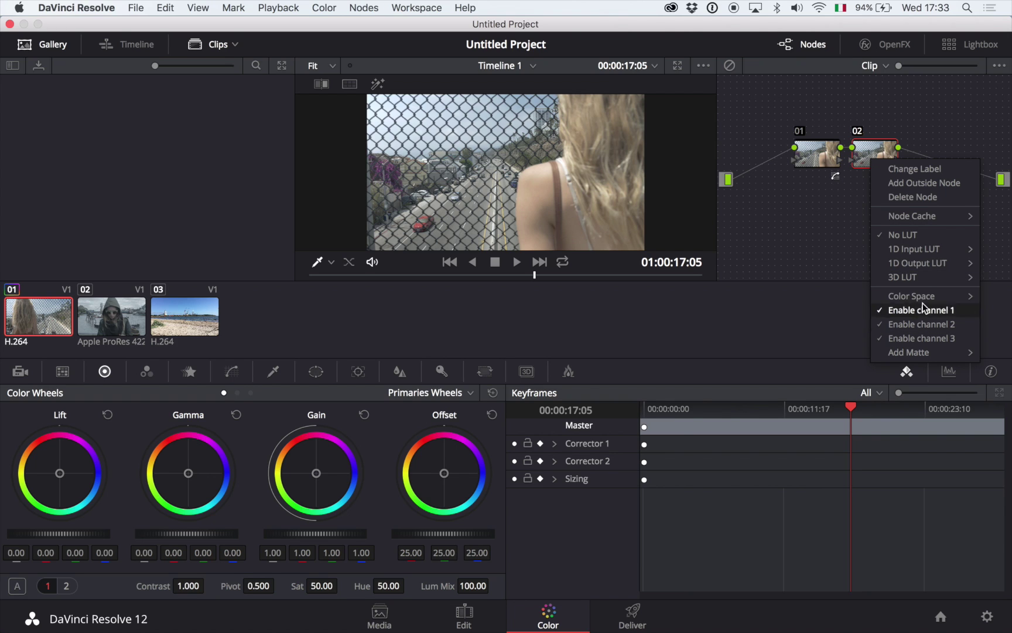
{"action": "mouse_move", "coordinate": [923, 275]}
{"action": "mouse_move", "coordinate": [677, 291]}
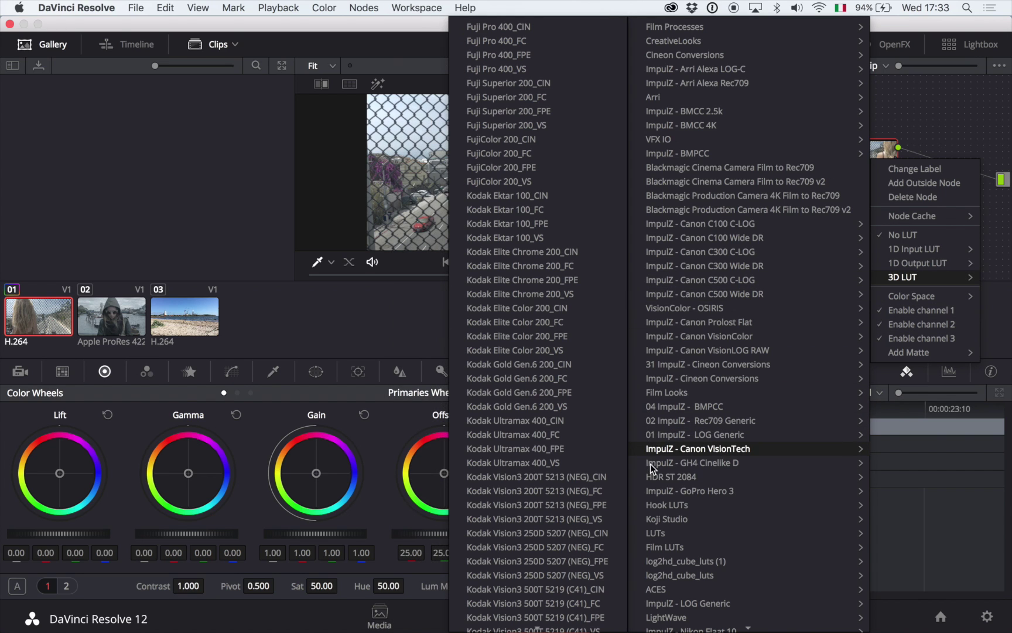
{"action": "mouse_move", "coordinate": [674, 464]}
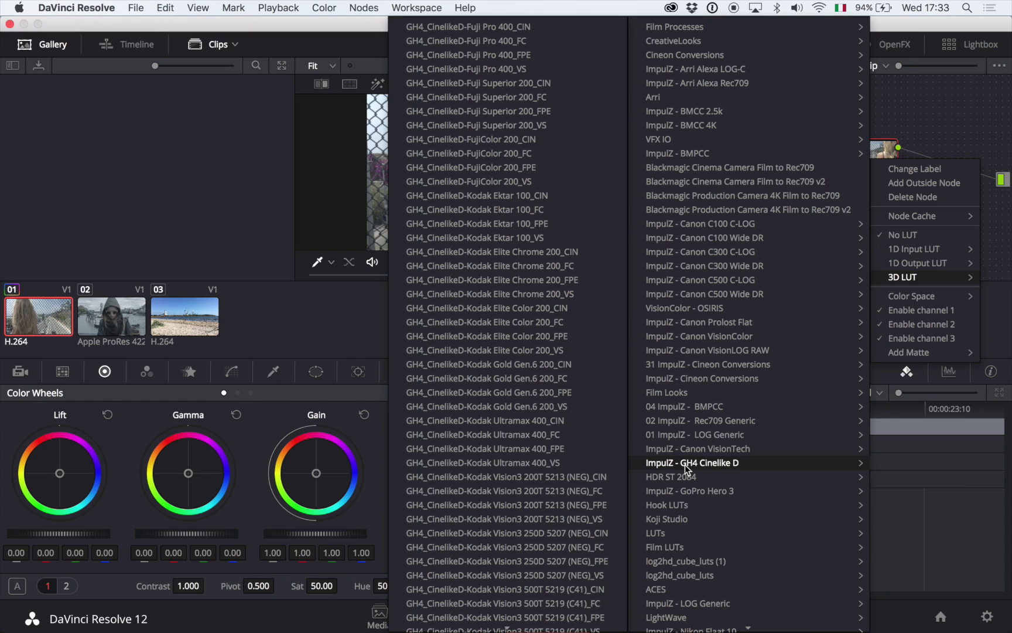
{"action": "left_click", "coordinate": [493, 100]}
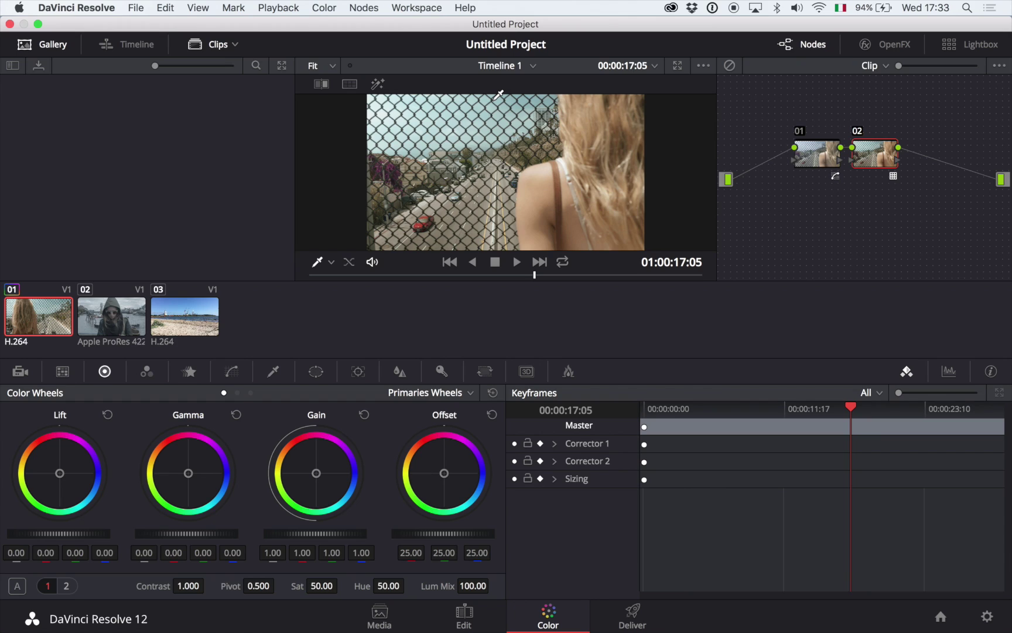
{"action": "key", "text": "alt+d"}
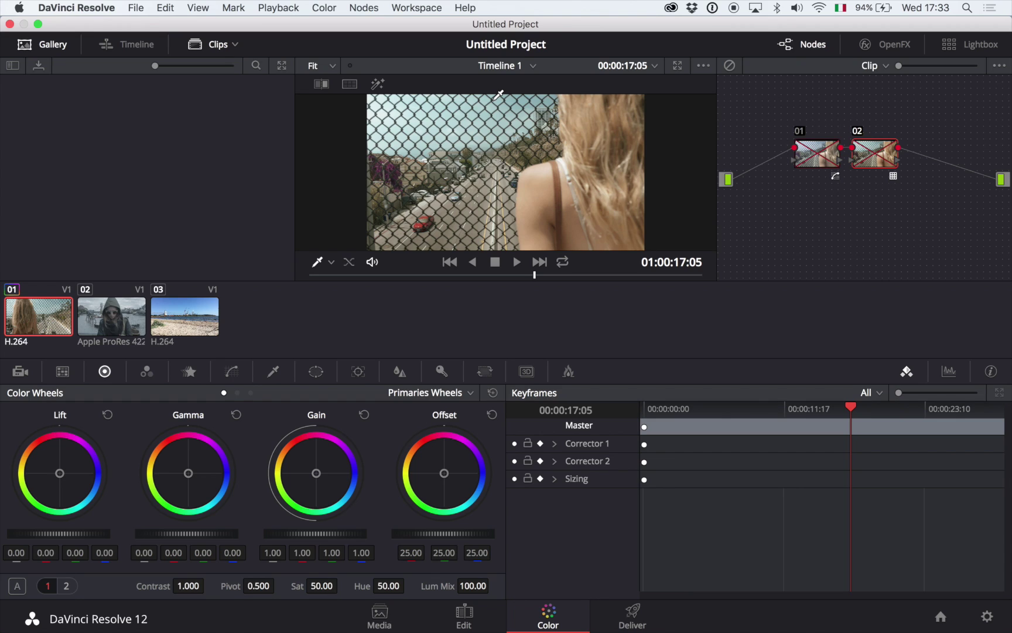
{"action": "key", "text": "alt+d"}
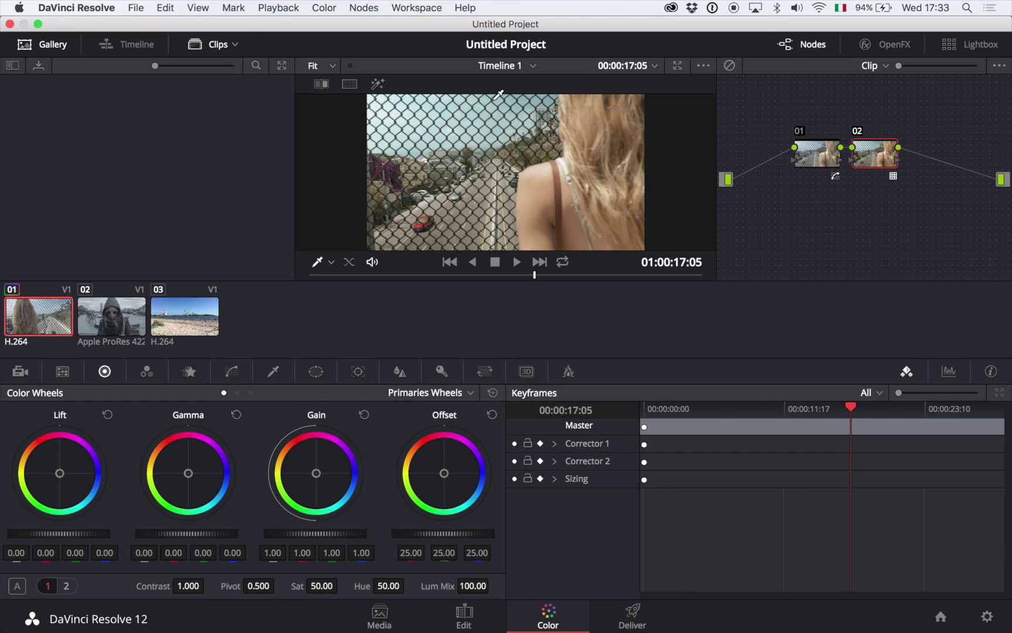
{"action": "key", "text": "alt+d"}
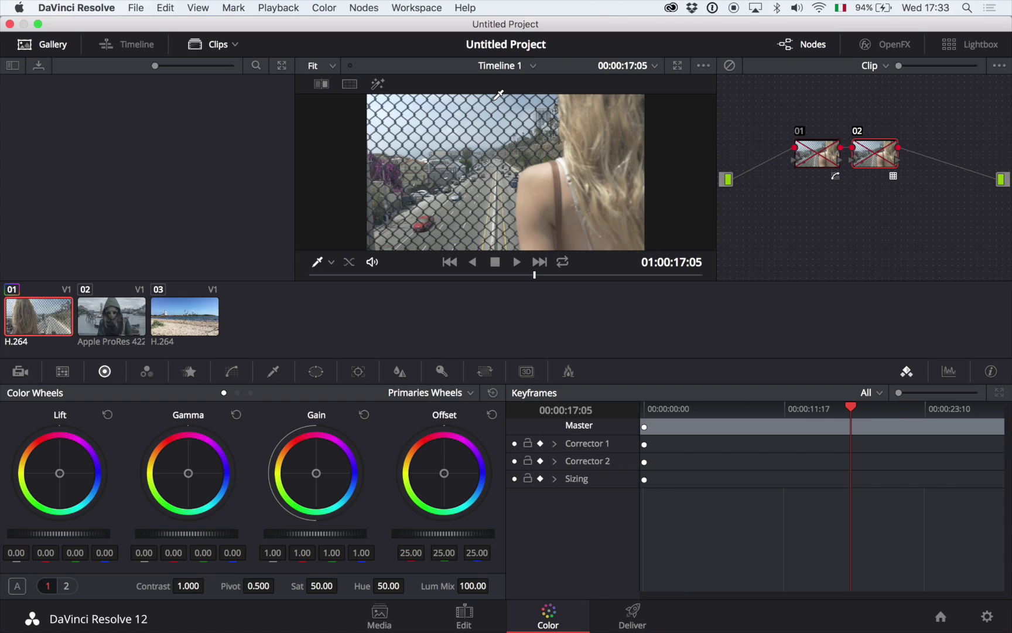
{"action": "key", "text": "alt+d"}
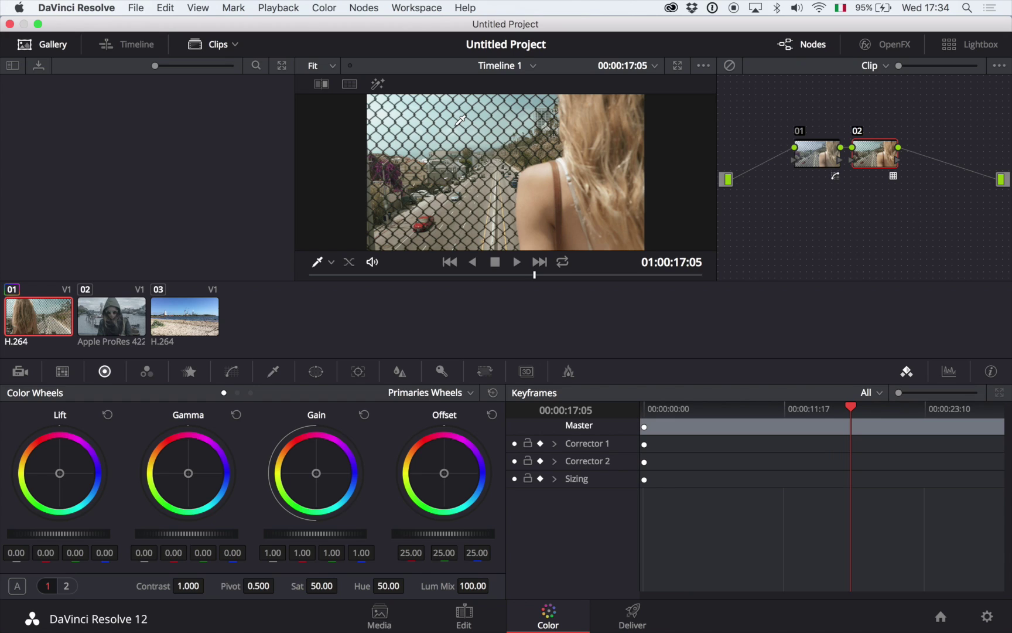
{"action": "key", "text": "shift+d"}
{"action": "left_click", "coordinate": [821, 160]}
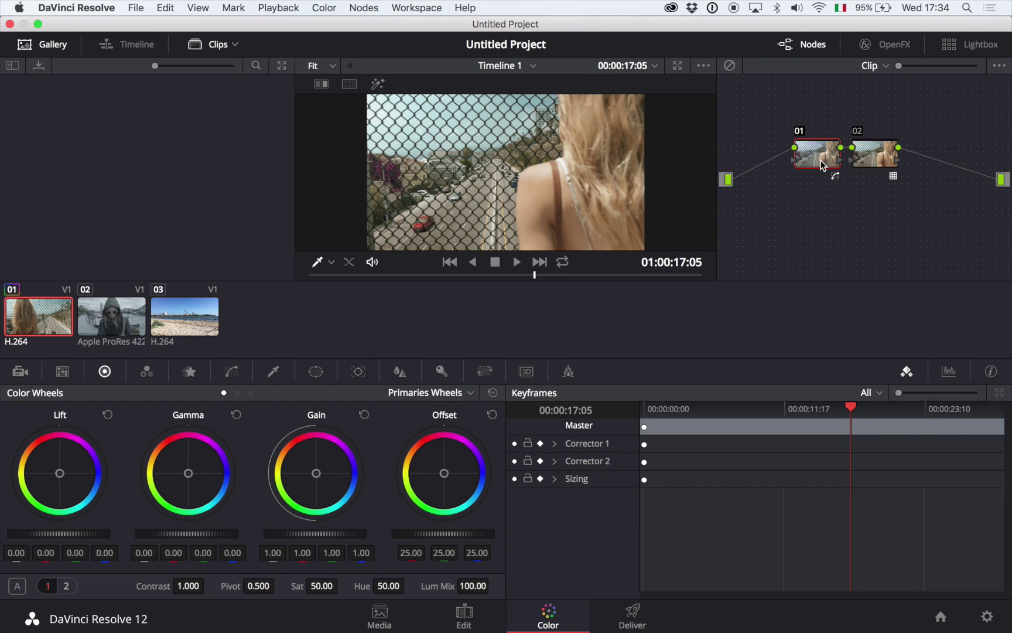
Step: Enlarge the viewer and display the vectorscope and parade scopes
{"action": "key", "text": "alt+f"}
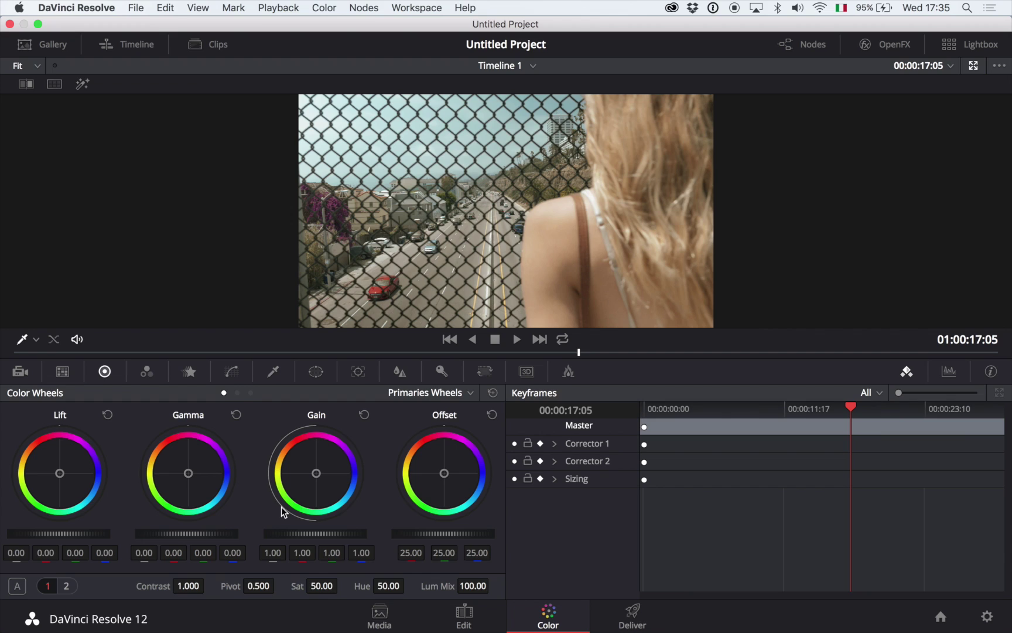
{"action": "right_click", "coordinate": [388, 230]}
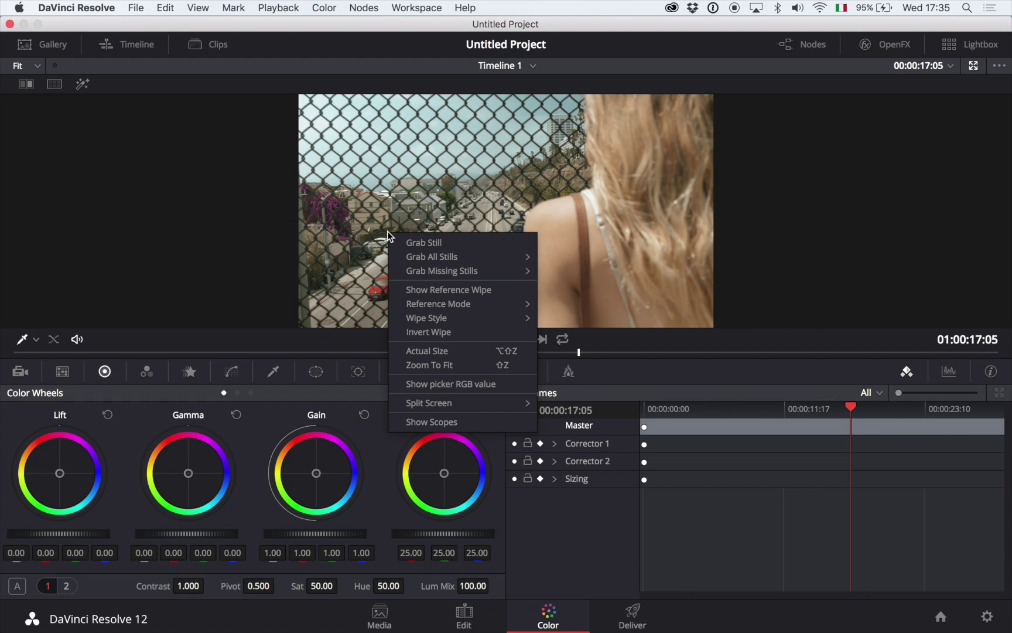
{"action": "left_click", "coordinate": [458, 439]}
{"action": "left_click_drag", "start_coordinate": [458, 439], "coordinate": [457, 434]}
{"action": "right_click", "coordinate": [450, 210]}
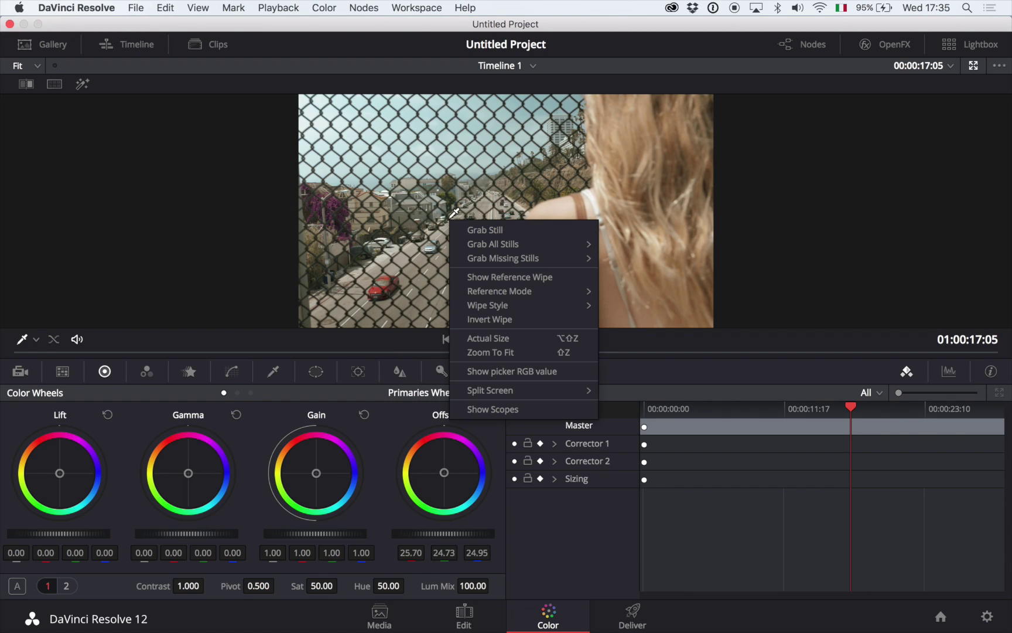
{"action": "left_click", "coordinate": [503, 410]}
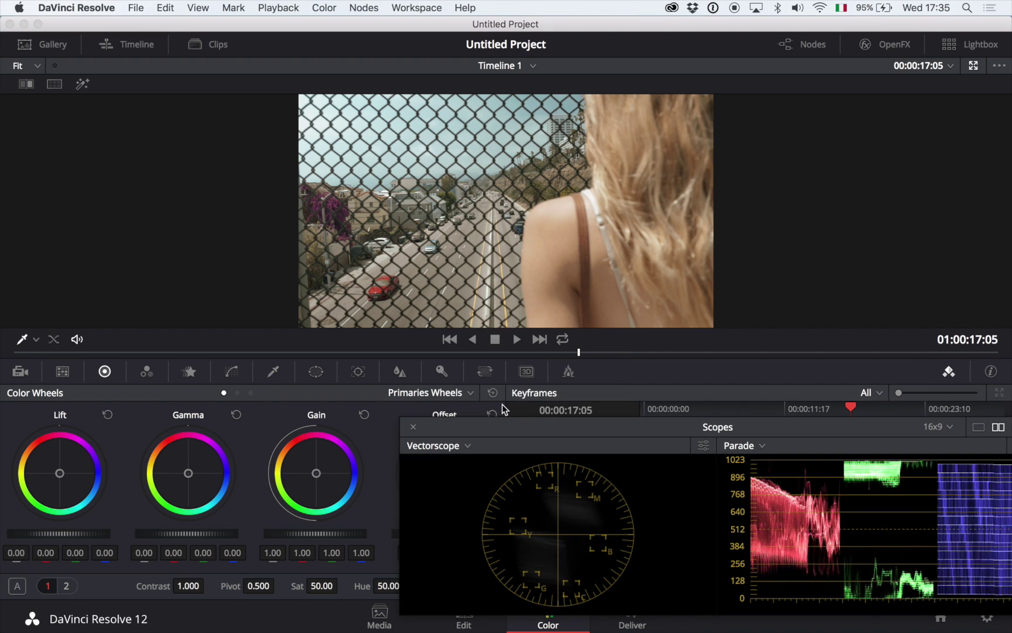
{"action": "left_click", "coordinate": [90, 535]}
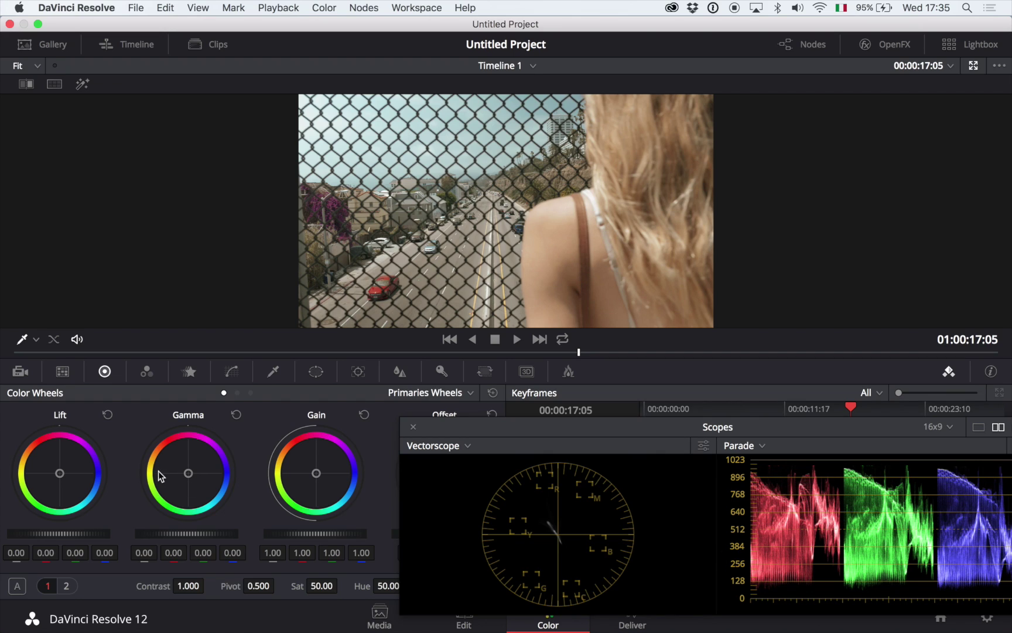
Step: Set node 01 lift to -0.05 and gain to 1.04, raise gamma slightly, then show blur settings
{"action": "left_click_drag", "start_coordinate": [91, 536], "coordinate": [23, 531]}
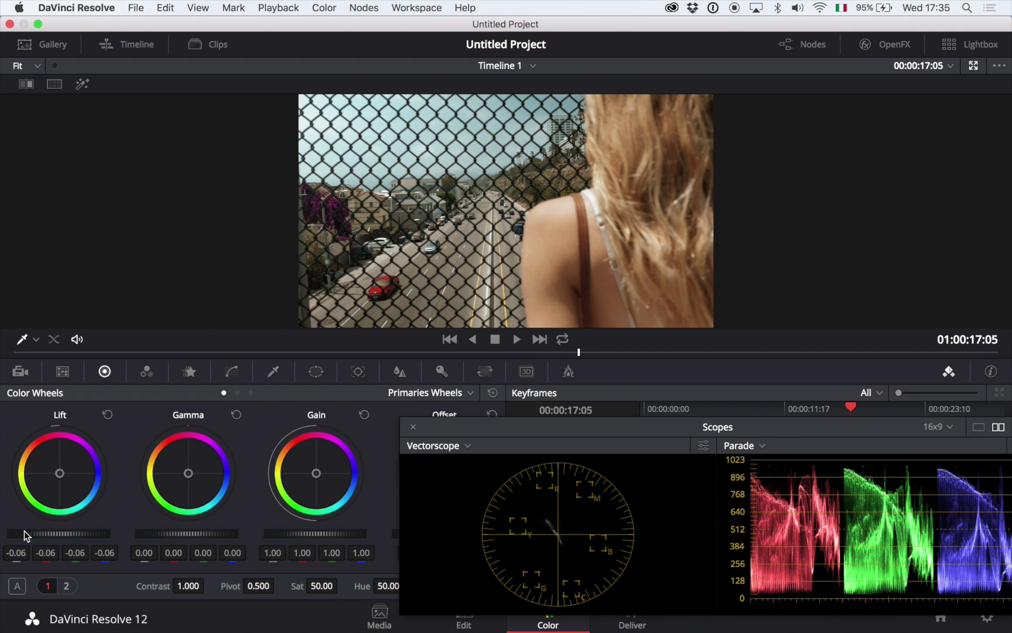
{"action": "left_click_drag", "start_coordinate": [23, 531], "coordinate": [38, 532]}
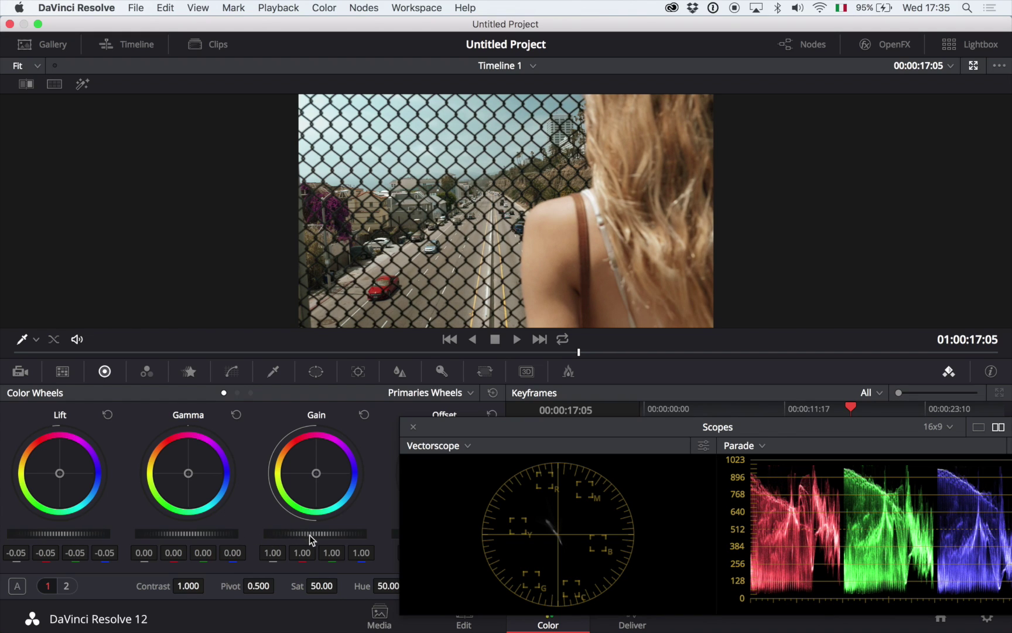
{"action": "left_click_drag", "start_coordinate": [309, 535], "coordinate": [330, 541]}
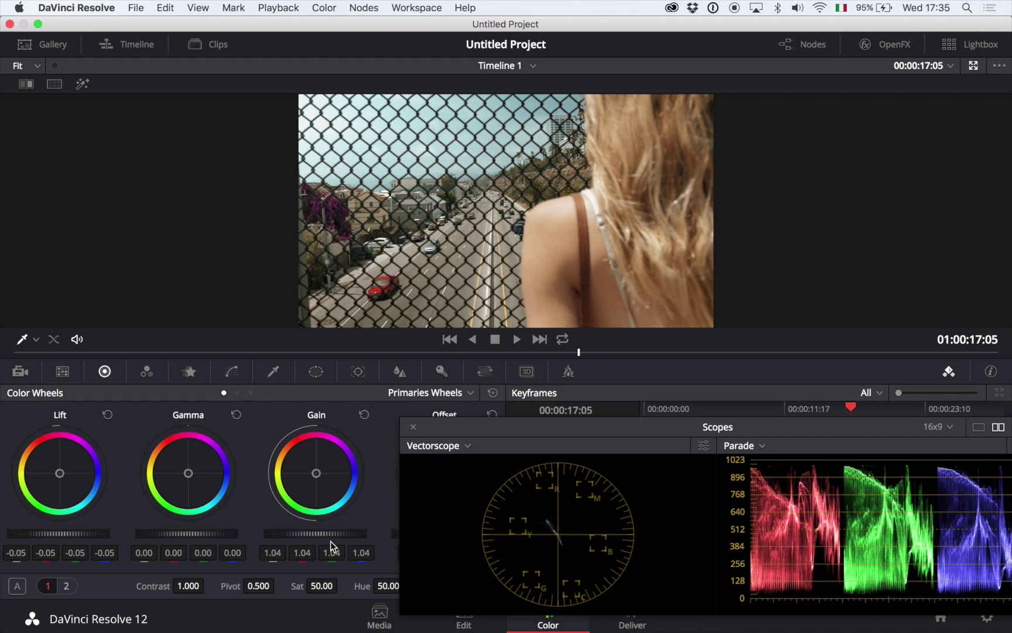
{"action": "left_click_drag", "start_coordinate": [181, 538], "coordinate": [206, 524]}
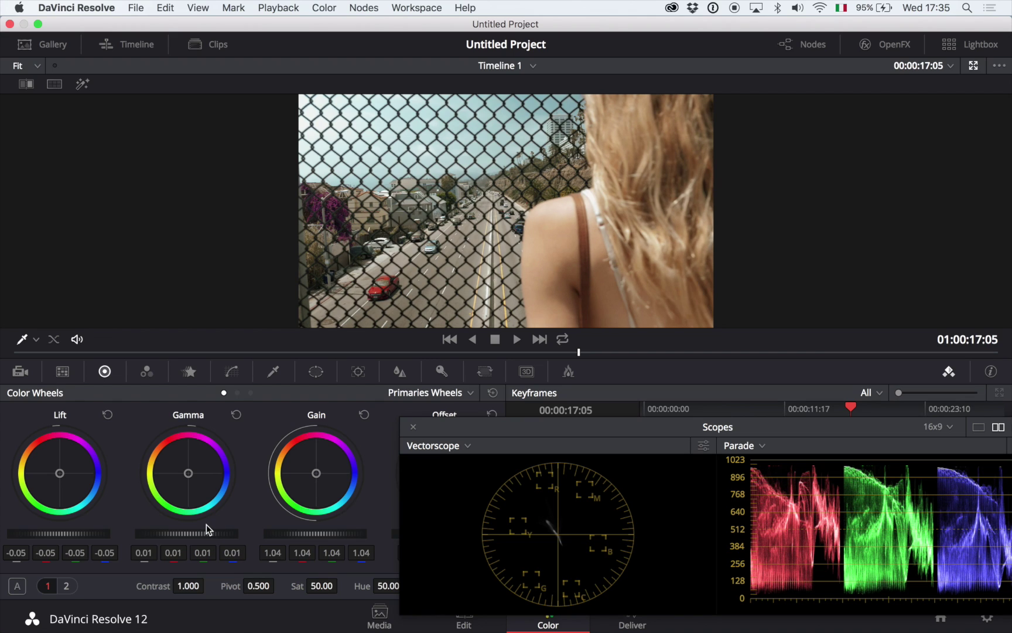
{"action": "left_click", "coordinate": [399, 371]}
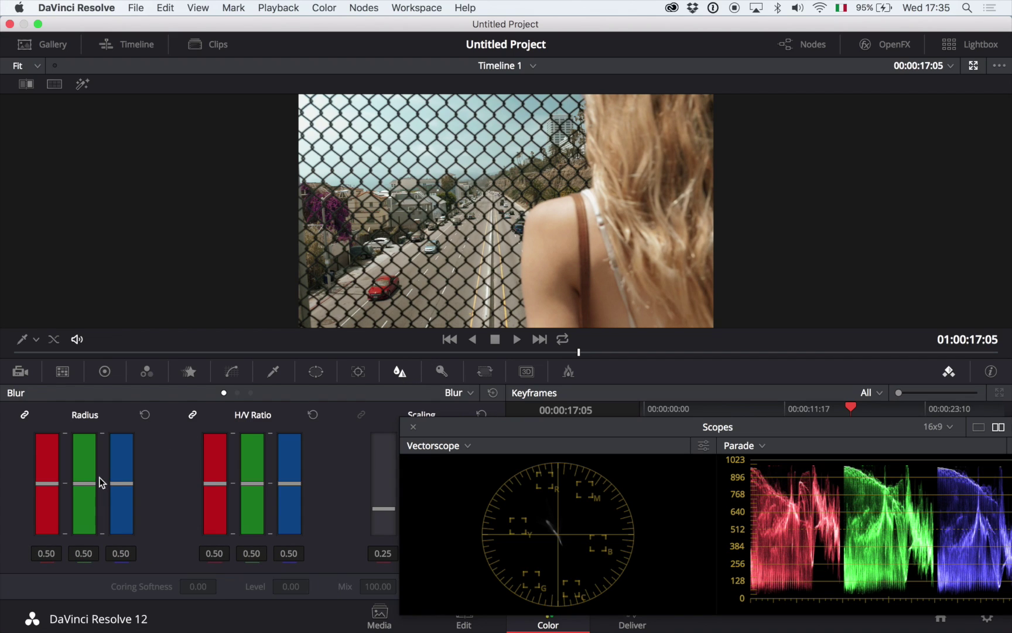
Step: Ease the blur radius down to 0.48 and restore the wheels and full layout
{"action": "left_click_drag", "start_coordinate": [48, 480], "coordinate": [48, 485]}
{"action": "left_click", "coordinate": [103, 371]}
{"action": "key", "text": "alt+f"}
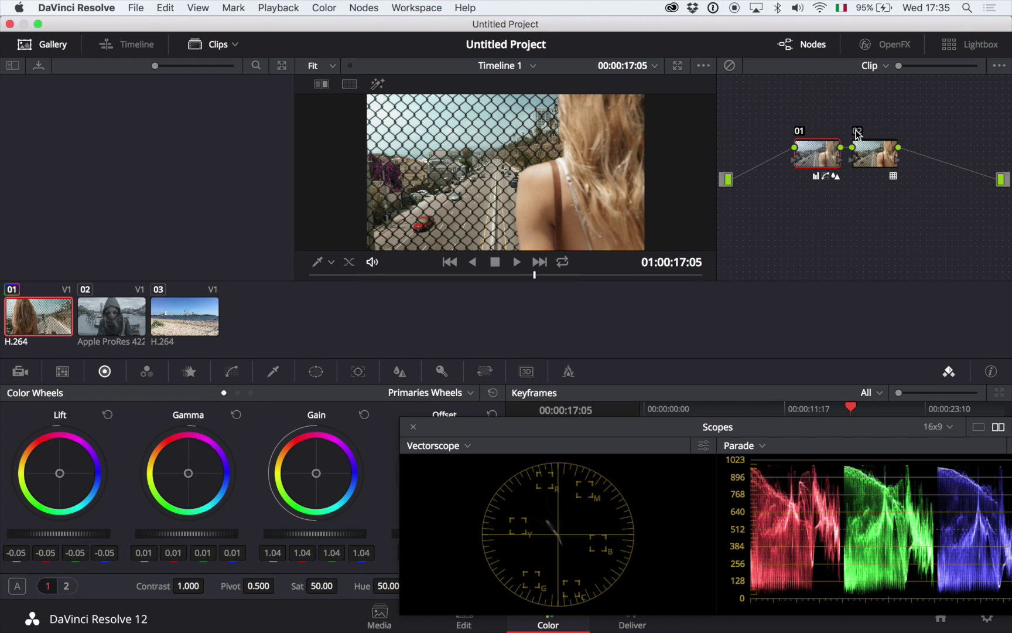
Step: Toggle nodes 02 and 01 off and on to compare the grade
{"action": "left_click", "coordinate": [855, 132]}
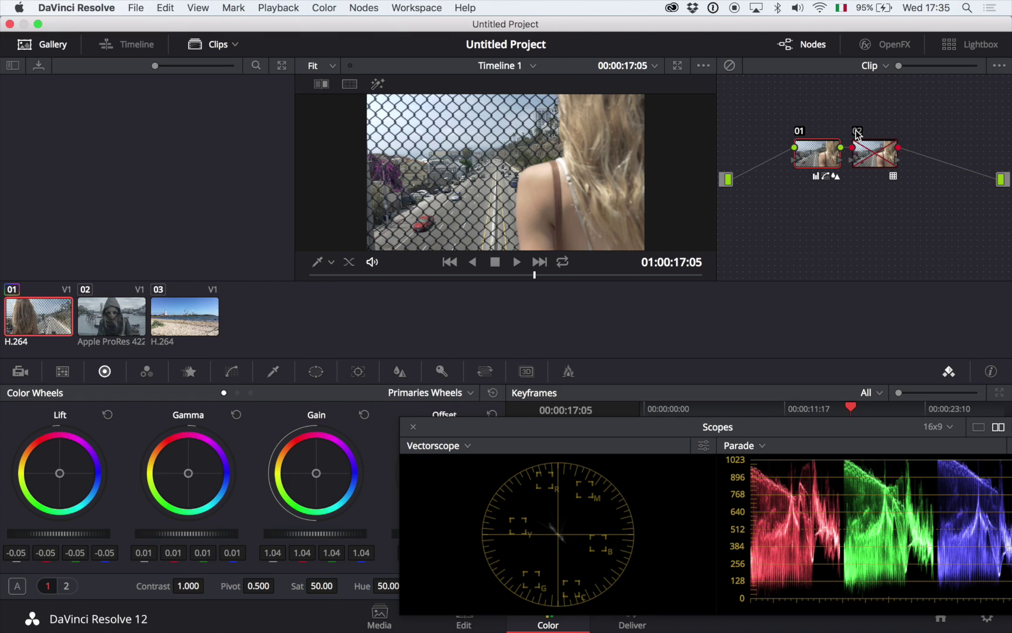
{"action": "left_click", "coordinate": [856, 132]}
{"action": "left_click", "coordinate": [799, 132]}
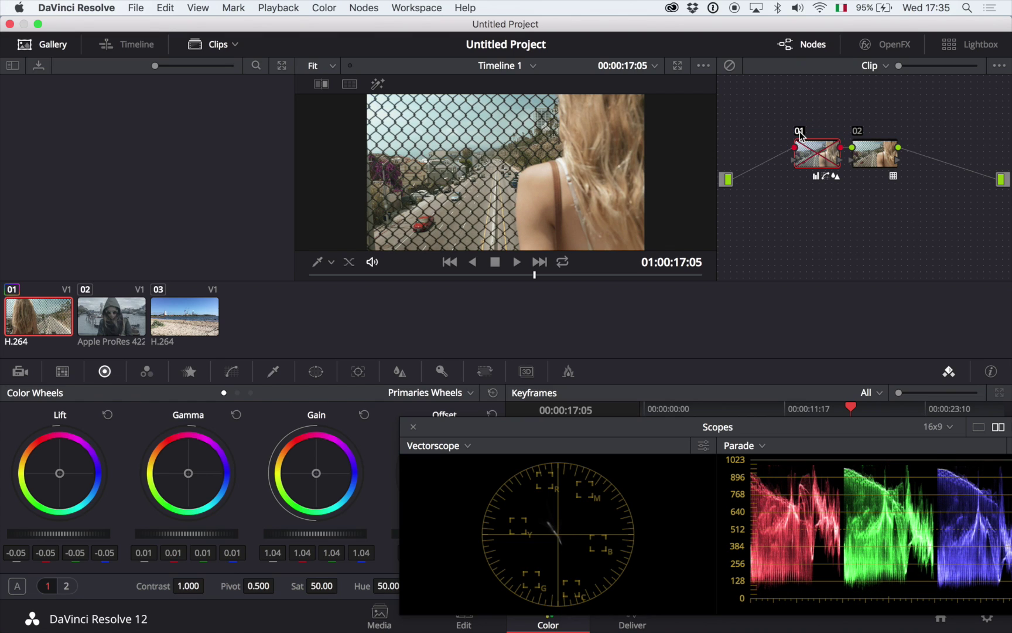
{"action": "left_click", "coordinate": [800, 132]}
{"action": "left_click", "coordinate": [799, 133]}
{"action": "left_click", "coordinate": [799, 133]}
{"action": "left_click", "coordinate": [799, 132]}
Step: Re-enable node 01 after comparing, and enlarge the viewer for grading
{"action": "left_click", "coordinate": [800, 132]}
{"action": "left_click", "coordinate": [799, 132]}
{"action": "left_click", "coordinate": [800, 133]}
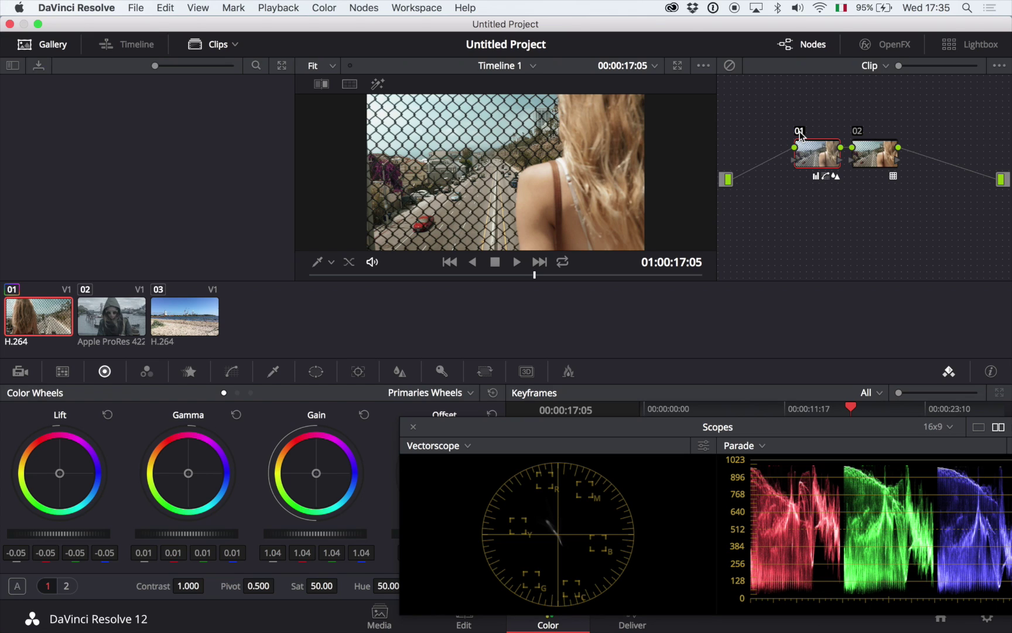
{"action": "key", "text": "alt+f"}
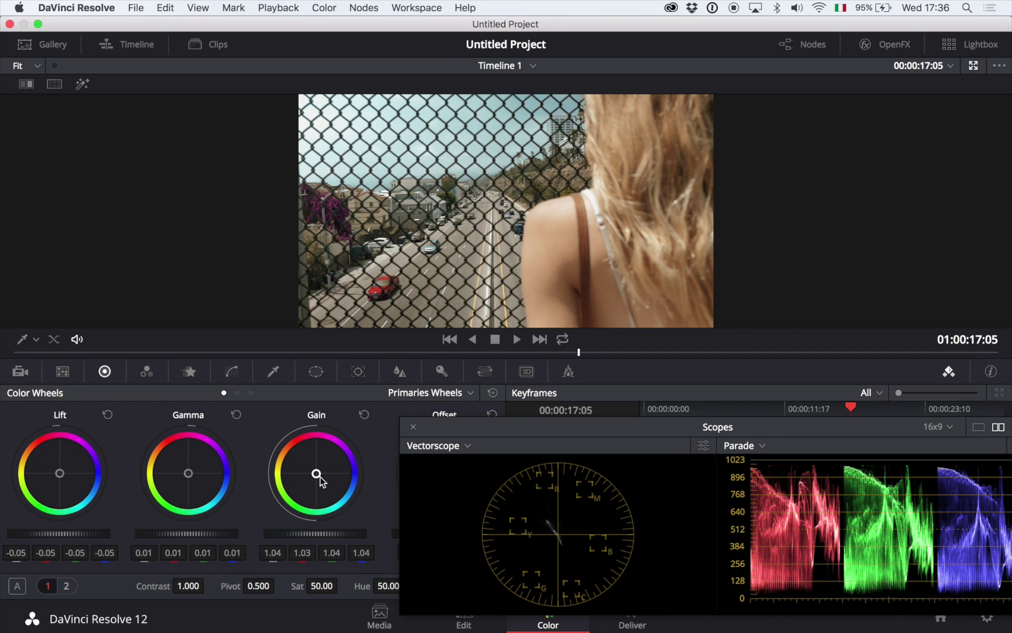
Step: Warm the highlights slightly with the Gain wheel to red 1.08, green 1.03, blue 1.01
{"action": "mouse_move", "coordinate": [316, 474]}
{"action": "left_mouse_down"}
{"action": "mouse_move", "coordinate": [339, 489]}
{"action": "mouse_move", "coordinate": [327, 476]}
{"action": "left_mouse_up"}
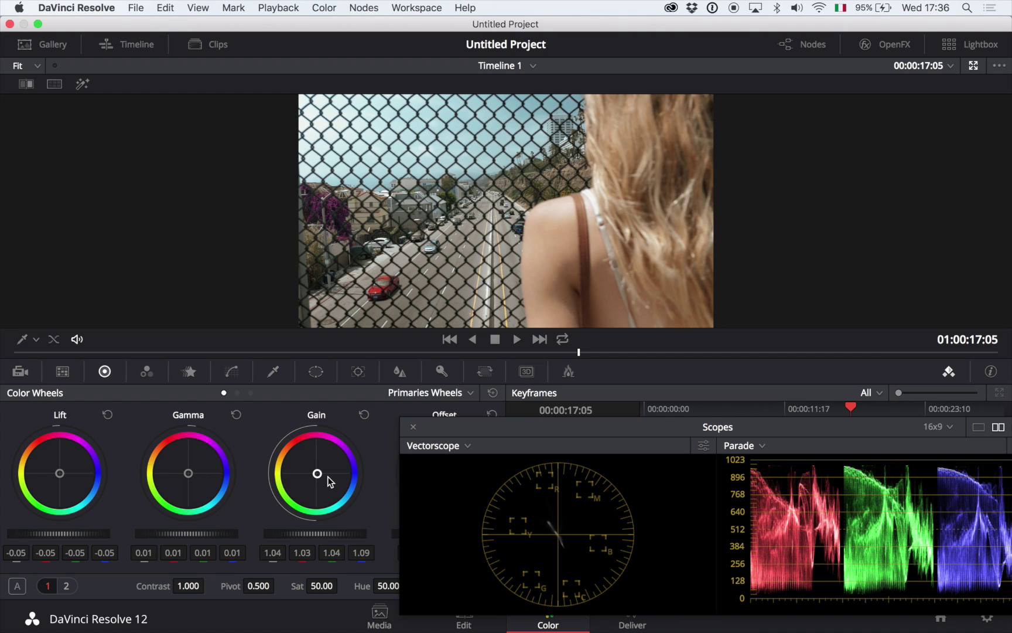
{"action": "left_click_drag", "start_coordinate": [327, 476], "coordinate": [344, 500]}
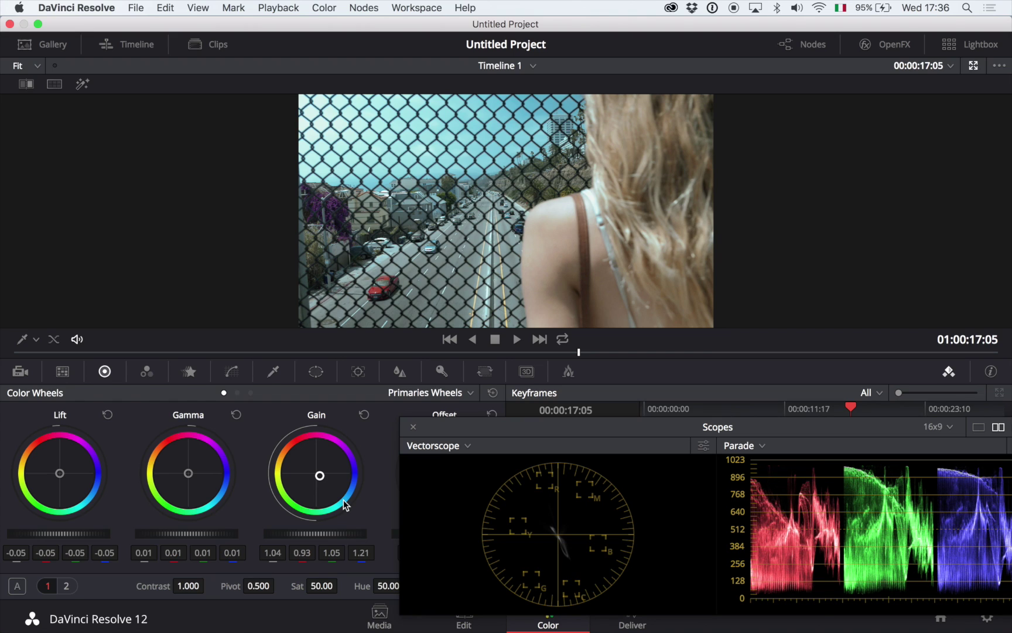
{"action": "left_click_drag", "start_coordinate": [339, 497], "coordinate": [318, 477]}
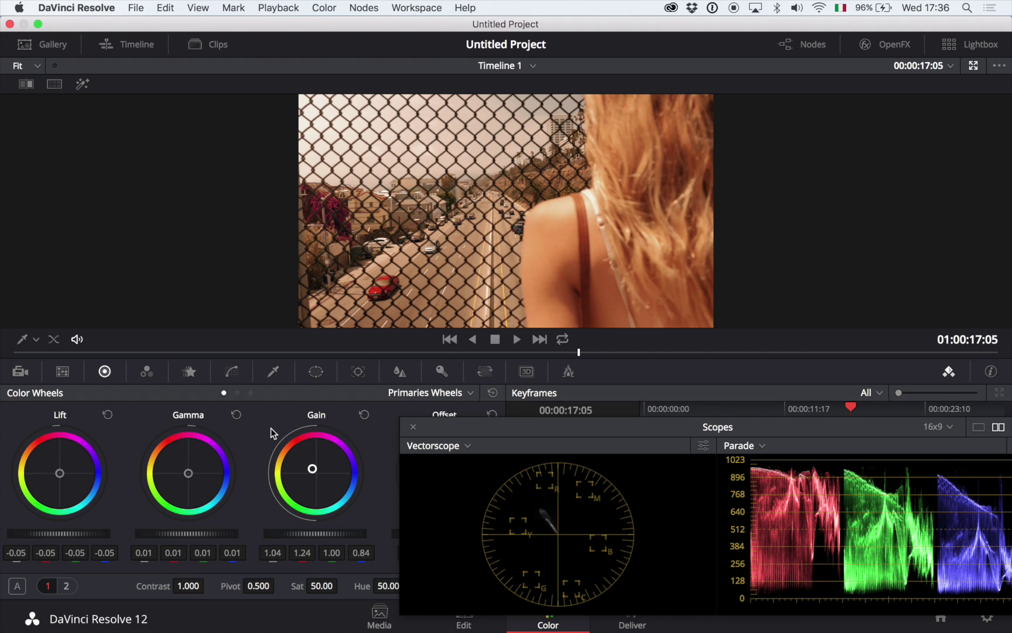
{"action": "left_click_drag", "start_coordinate": [271, 430], "coordinate": [226, 450]}
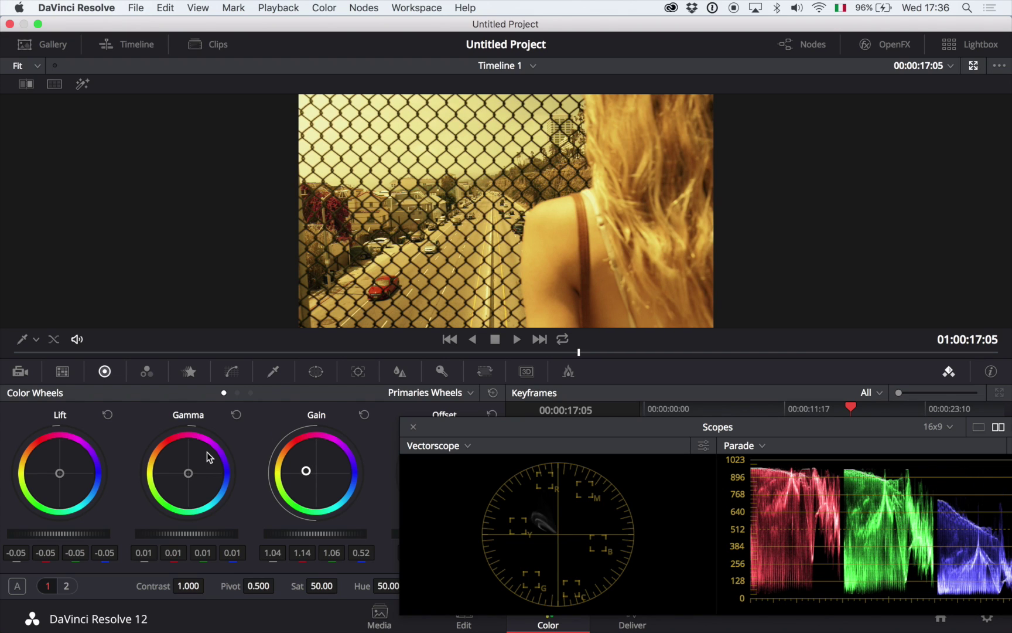
{"action": "left_click_drag", "start_coordinate": [296, 448], "coordinate": [324, 480]}
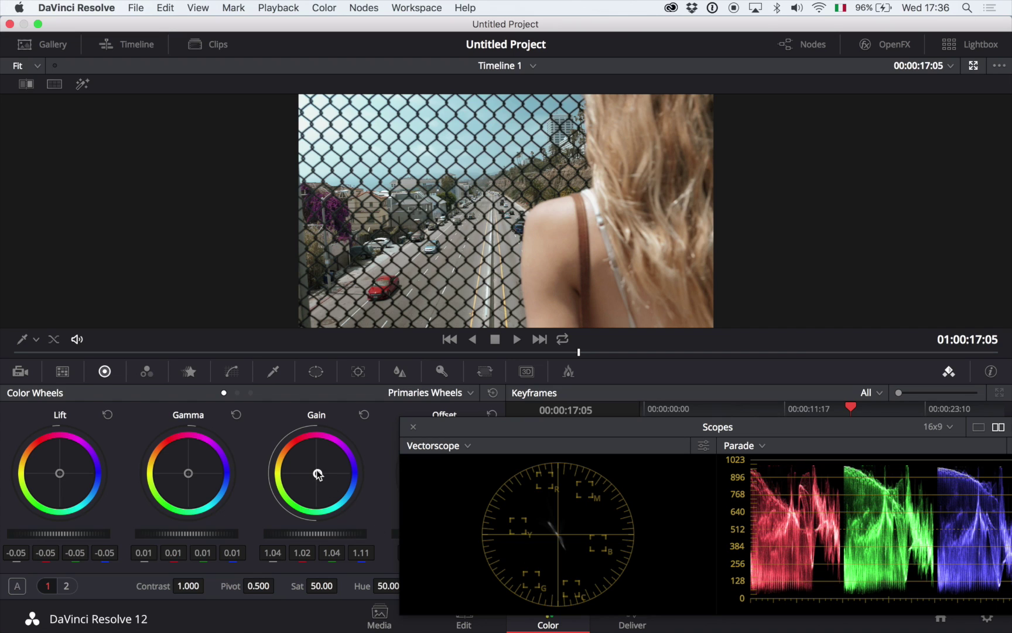
{"action": "left_click_drag", "start_coordinate": [320, 474], "coordinate": [315, 470]}
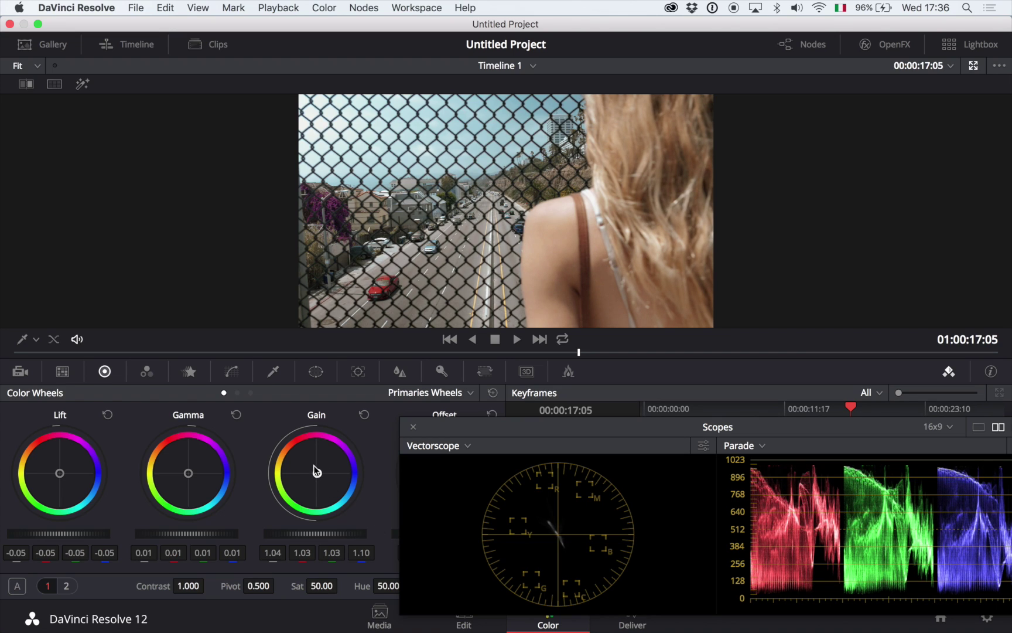
{"action": "left_click_drag", "start_coordinate": [313, 465], "coordinate": [203, 392]}
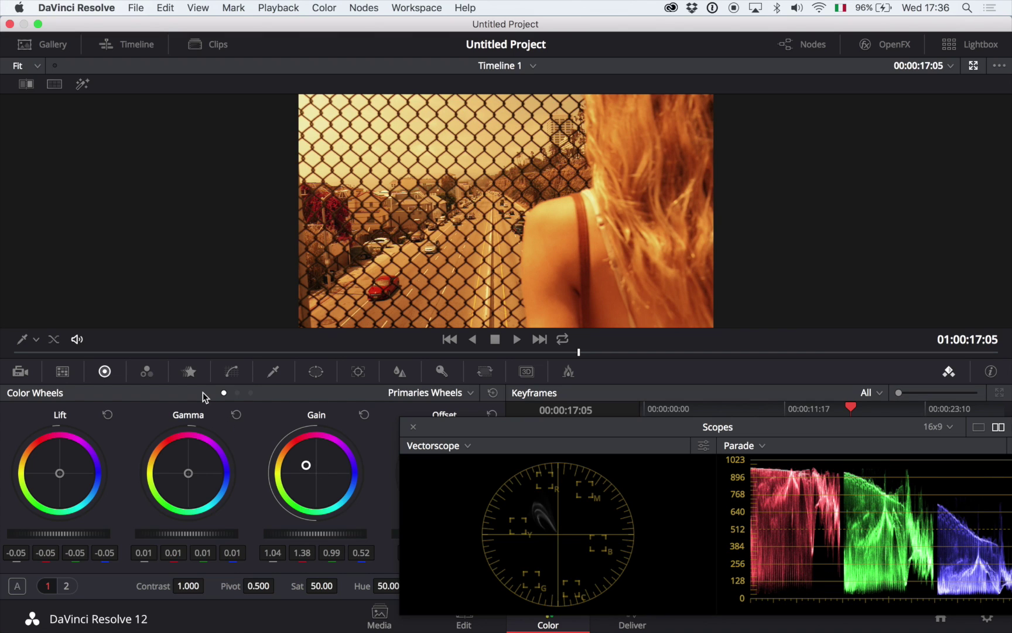
{"action": "left_click_drag", "start_coordinate": [202, 392], "coordinate": [389, 531]}
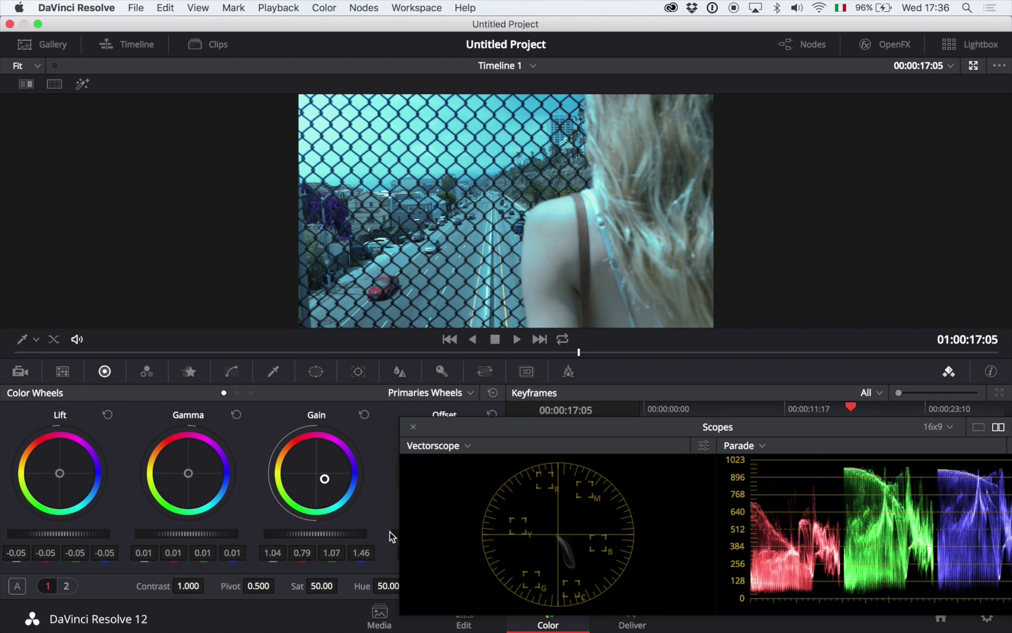
{"action": "left_click_drag", "start_coordinate": [390, 534], "coordinate": [302, 470]}
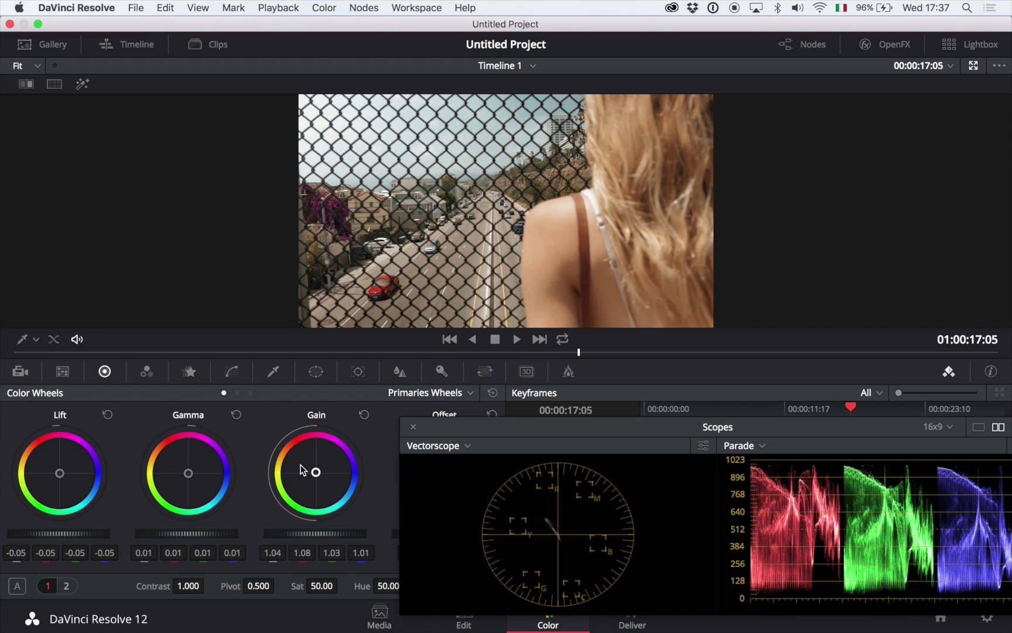
Step: Toggle the grade off and on to compare, then restore the clips and node graph
{"action": "key", "text": "super+w"}
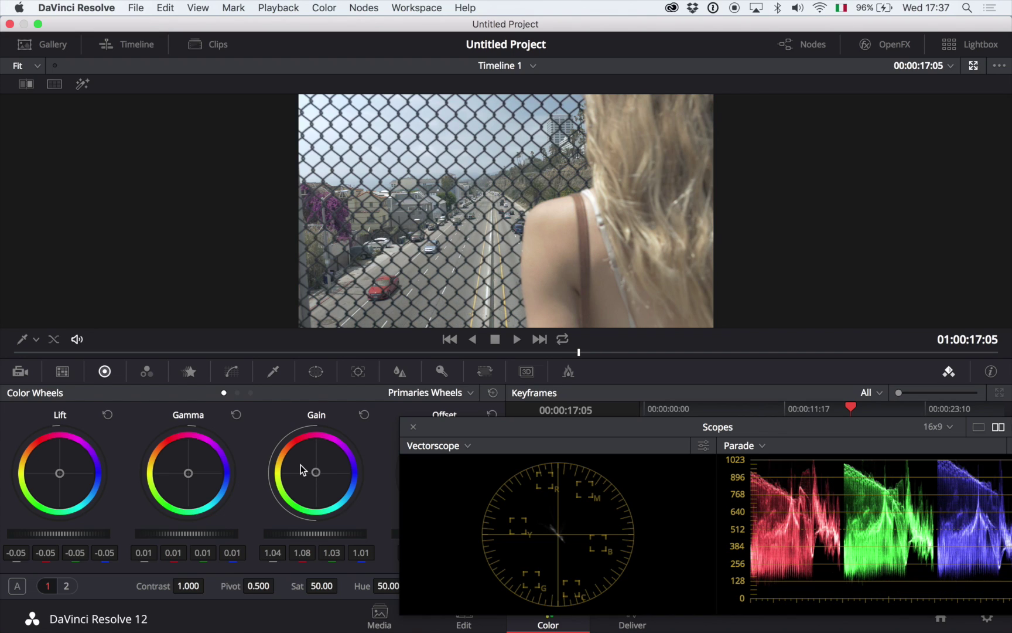
{"action": "key", "text": "super+w"}
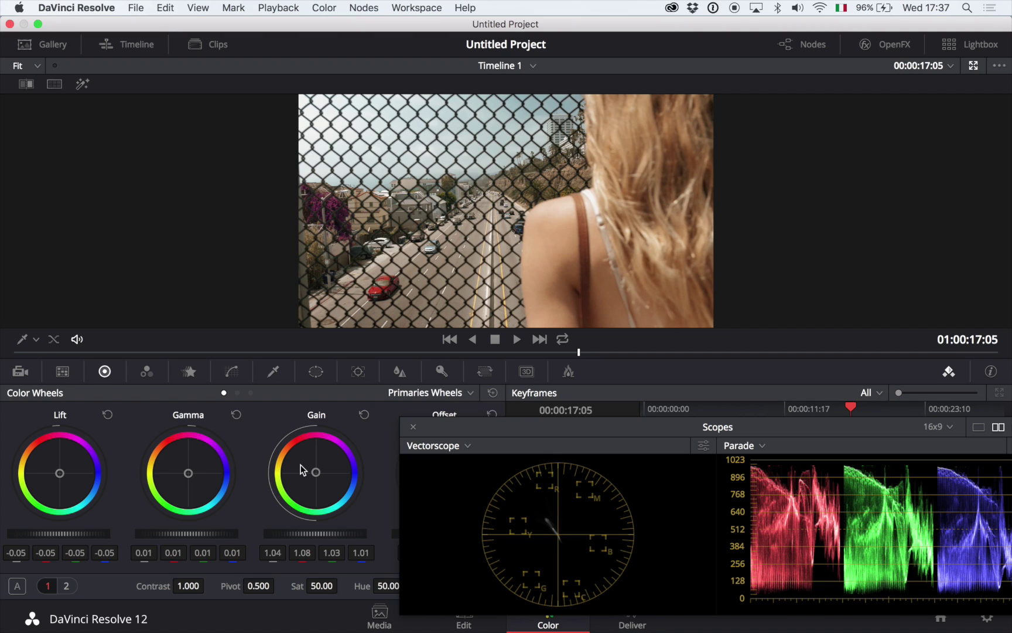
{"action": "key", "text": "alt+f"}
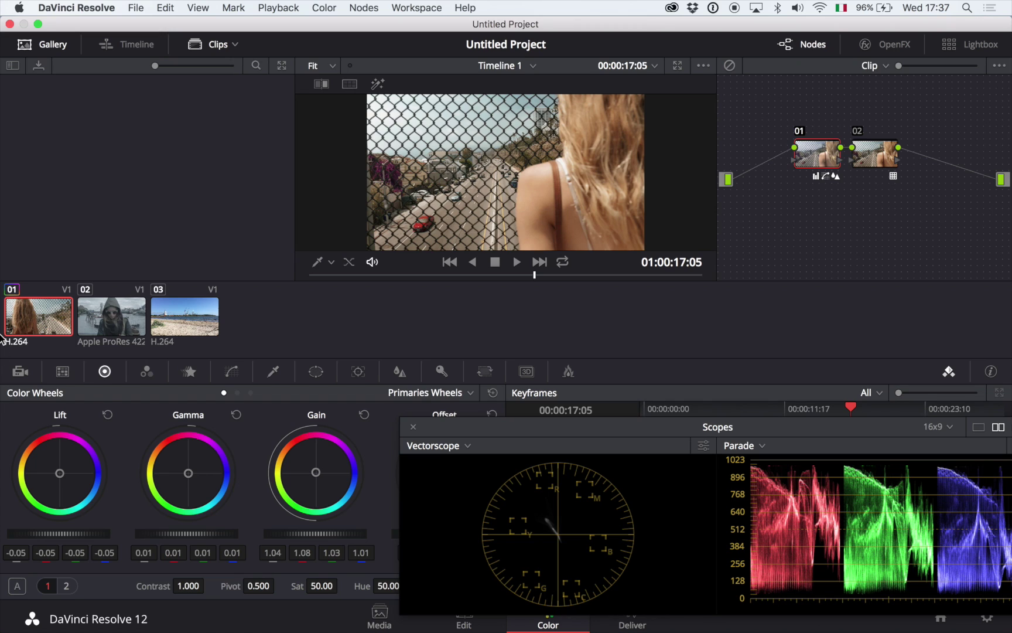
Step: Switch to the London clip at 01:00:37:17 and add serial node 02
{"action": "left_click", "coordinate": [111, 314]}
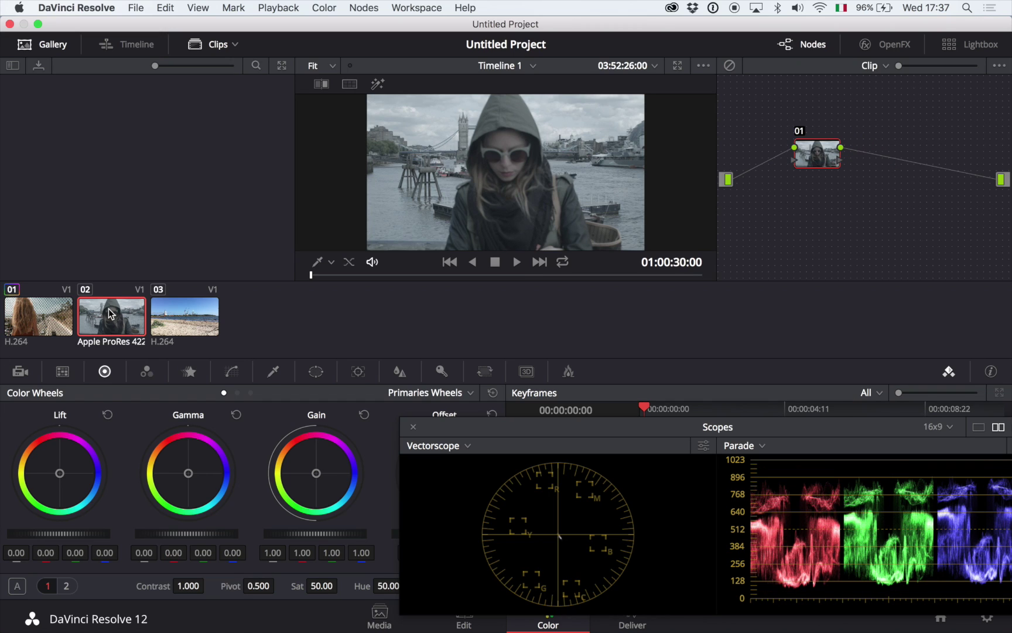
{"action": "left_click_drag", "start_coordinate": [443, 275], "coordinate": [585, 277]}
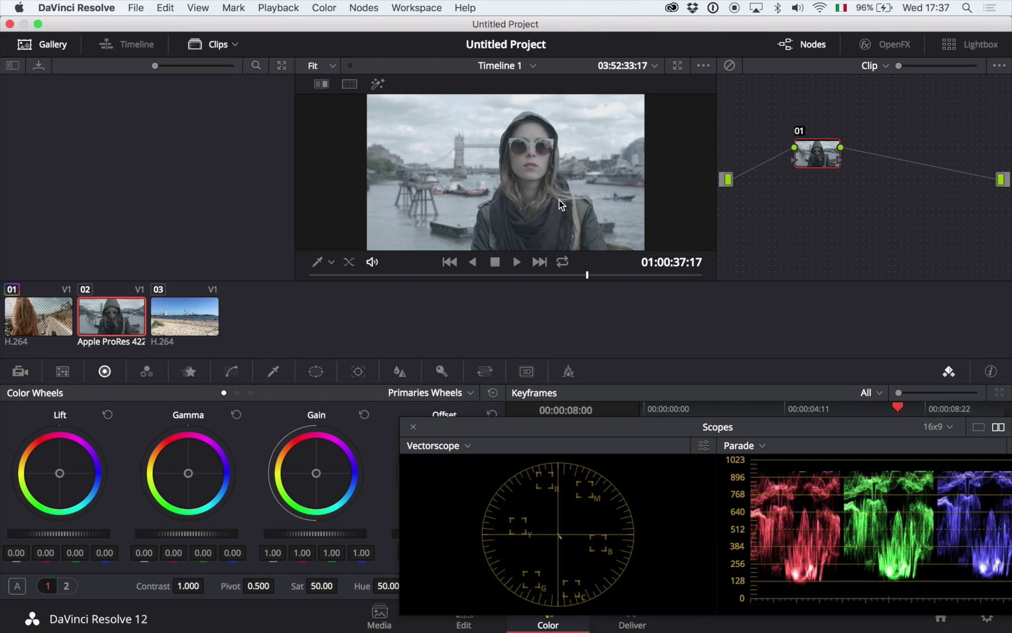
{"action": "key", "text": "alt+s"}
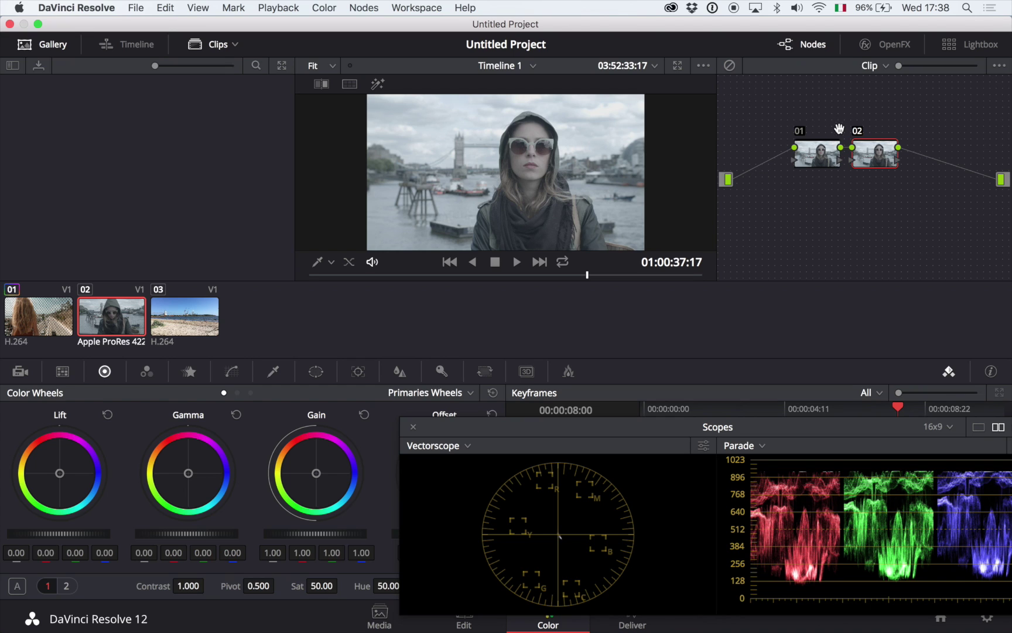
Step: Apply the VisionColor OSIRIS M31 - LOG 3D LUT to the London clip's node 02
{"action": "right_click", "coordinate": [871, 157]}
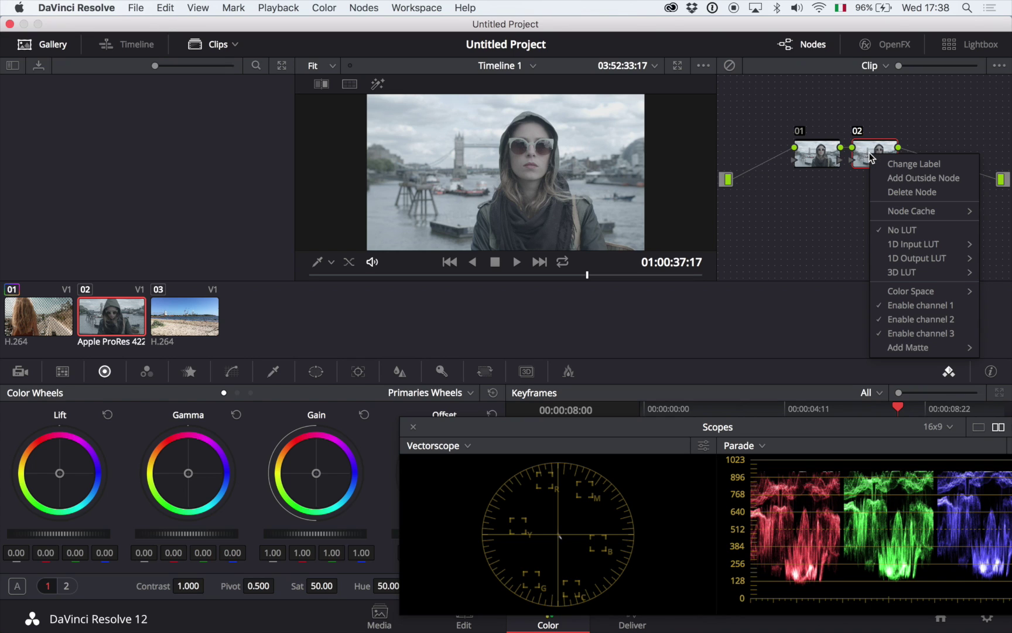
{"action": "mouse_move", "coordinate": [902, 272]}
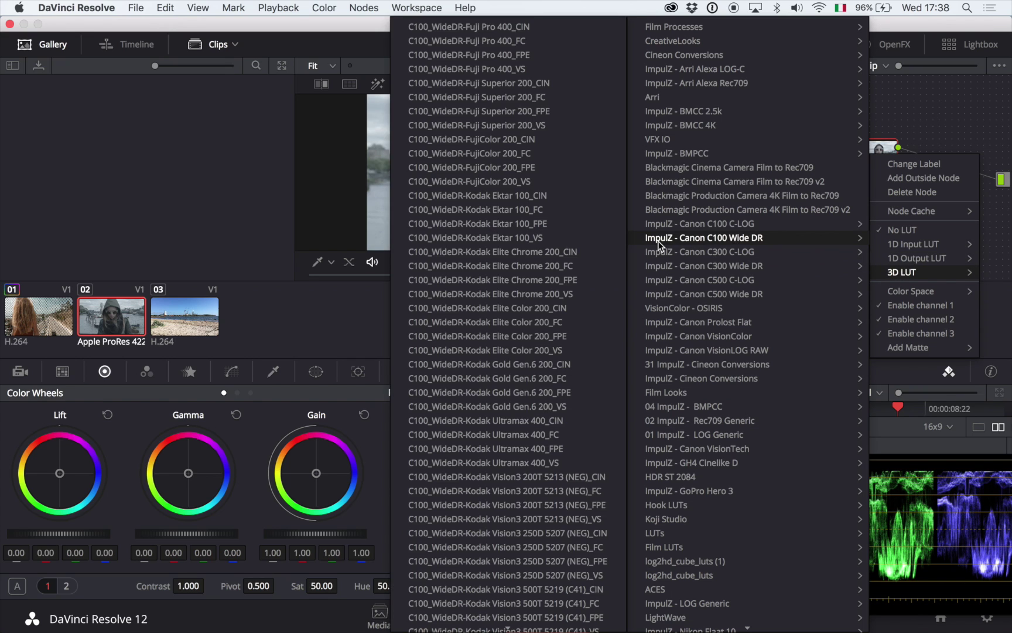
{"action": "mouse_move", "coordinate": [677, 315]}
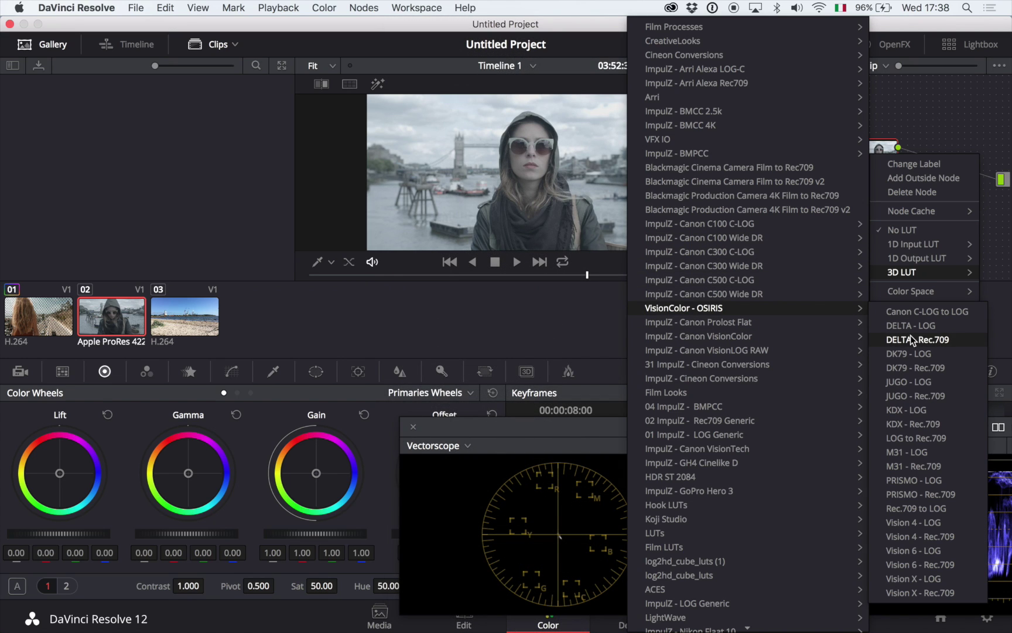
{"action": "left_click", "coordinate": [906, 452]}
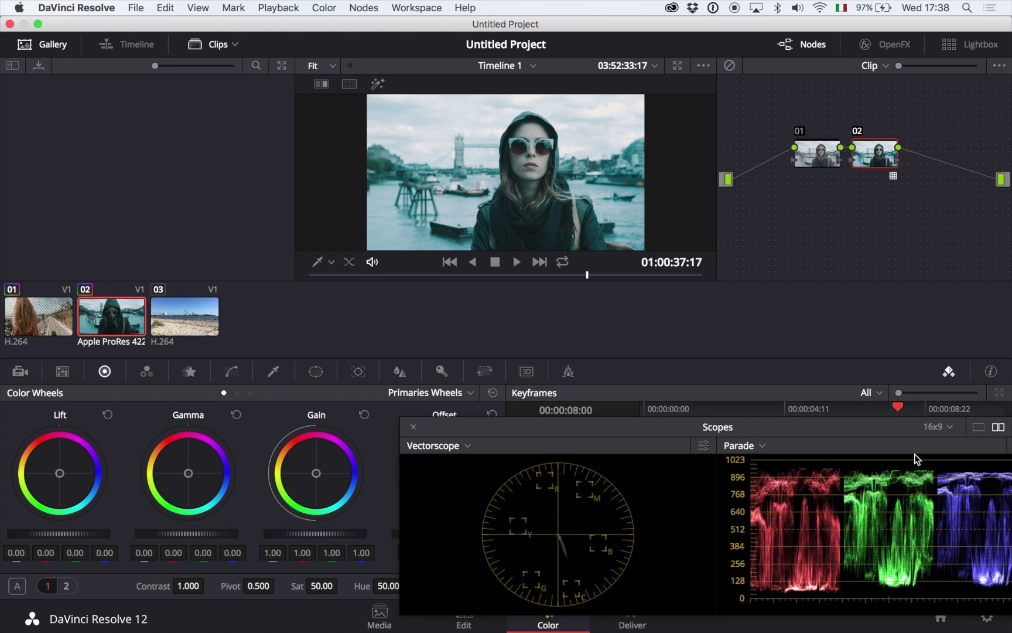
{"action": "key", "text": "alt+f"}
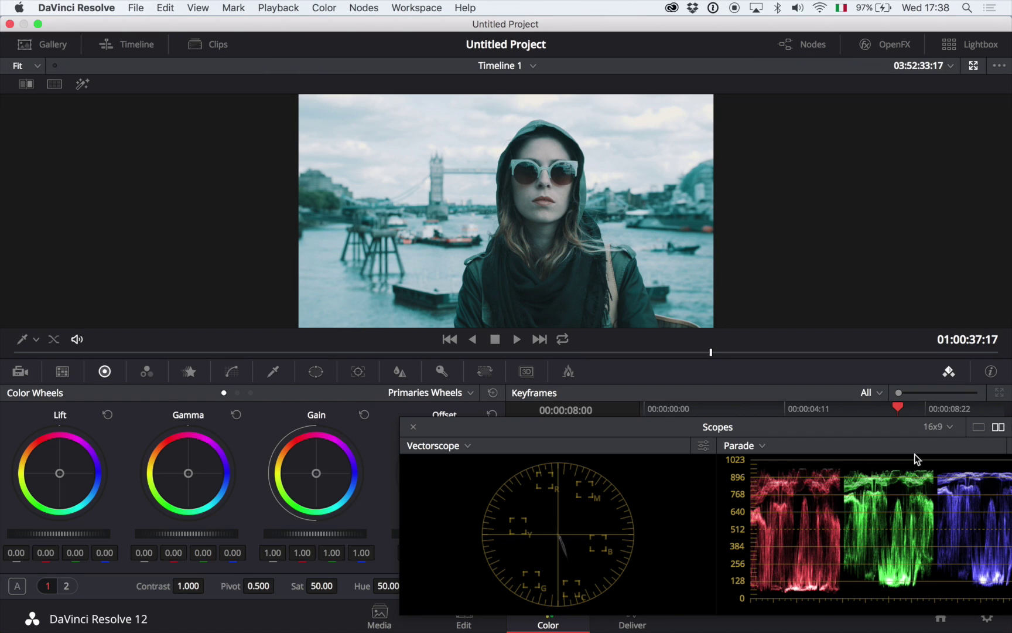
{"action": "key", "text": "shift+d"}
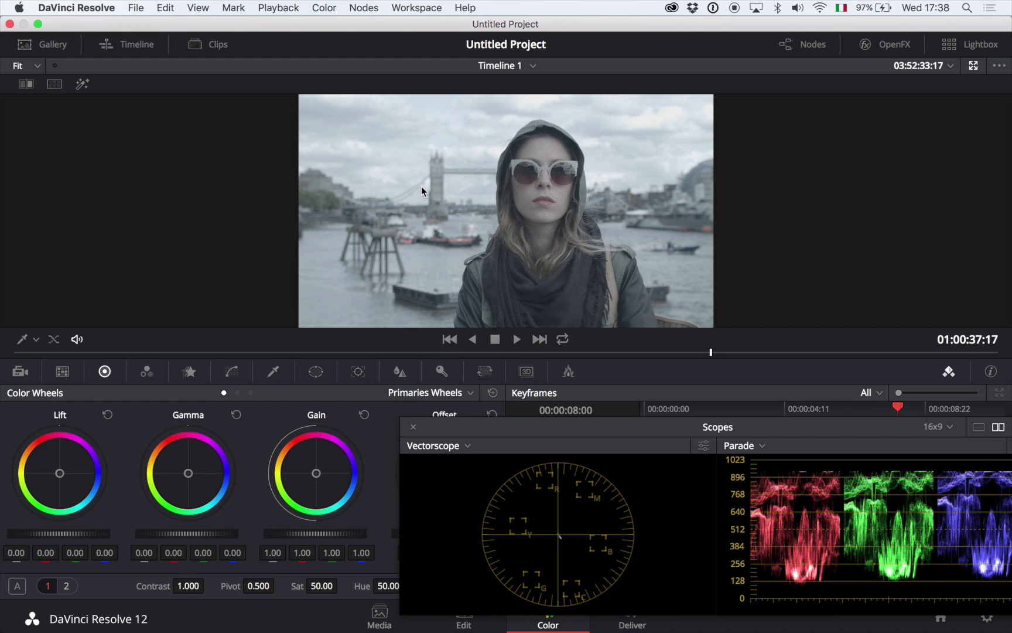
{"action": "key", "text": "shift+d"}
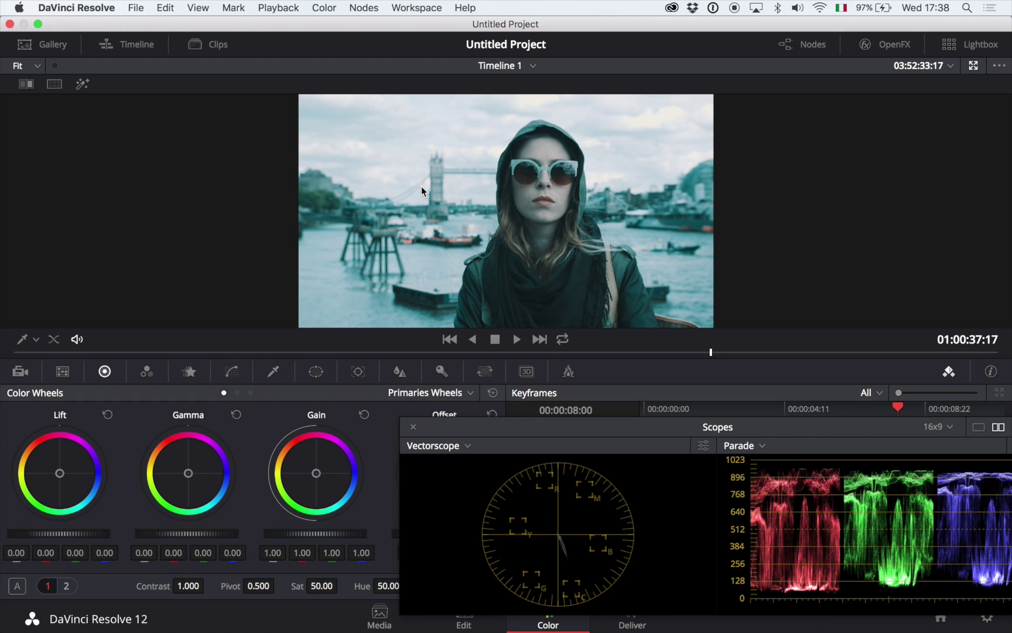
{"action": "key", "text": "shift+d"}
{"action": "key", "text": "shift+d"}
{"action": "key", "text": "alt+f"}
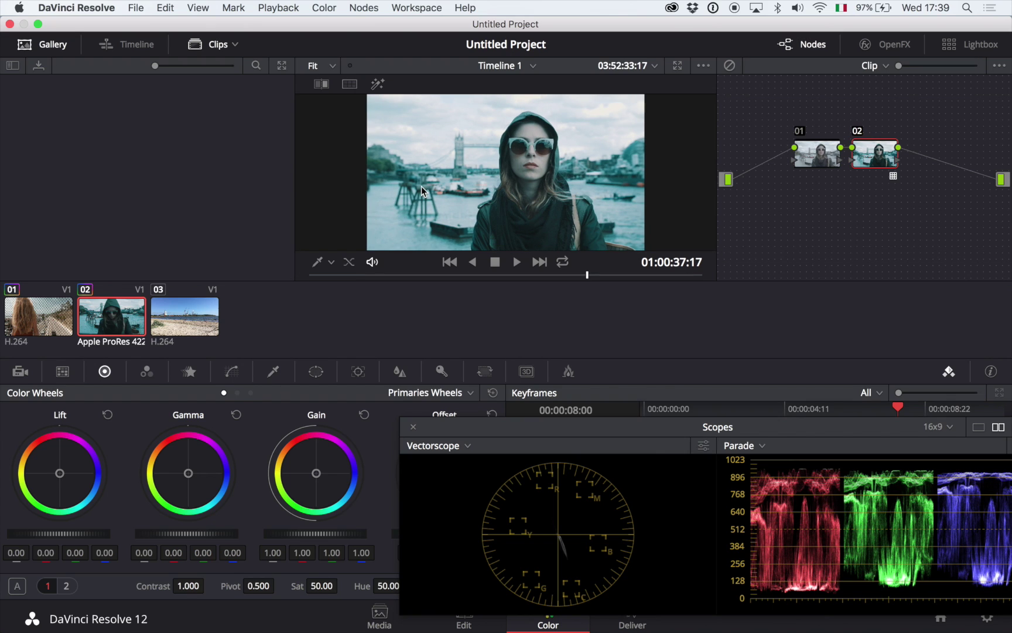
{"action": "key", "text": "alt+f"}
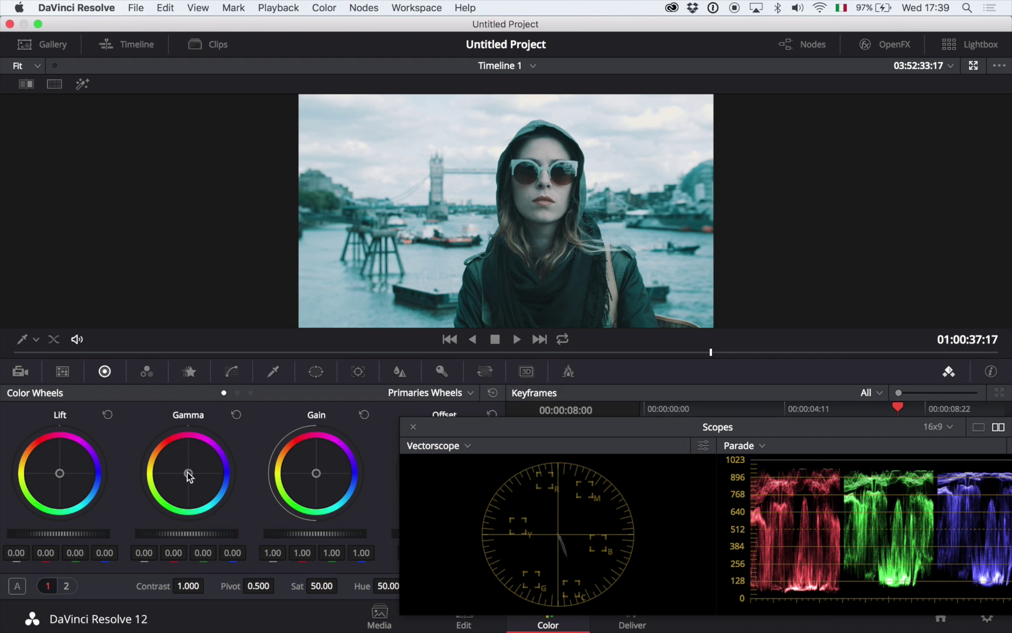
{"action": "left_click_drag", "start_coordinate": [189, 473], "coordinate": [184, 467]}
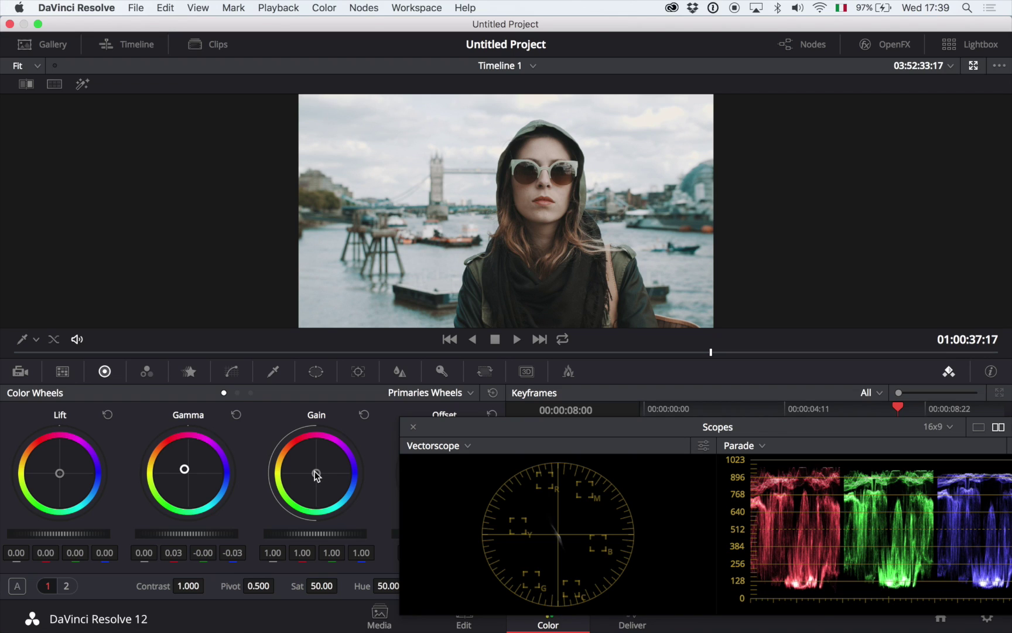
Step: Warm the highlight balance, then deepen the shadows, darken the midtones and brighten the highlights
{"action": "left_click_drag", "start_coordinate": [316, 475], "coordinate": [317, 476]}
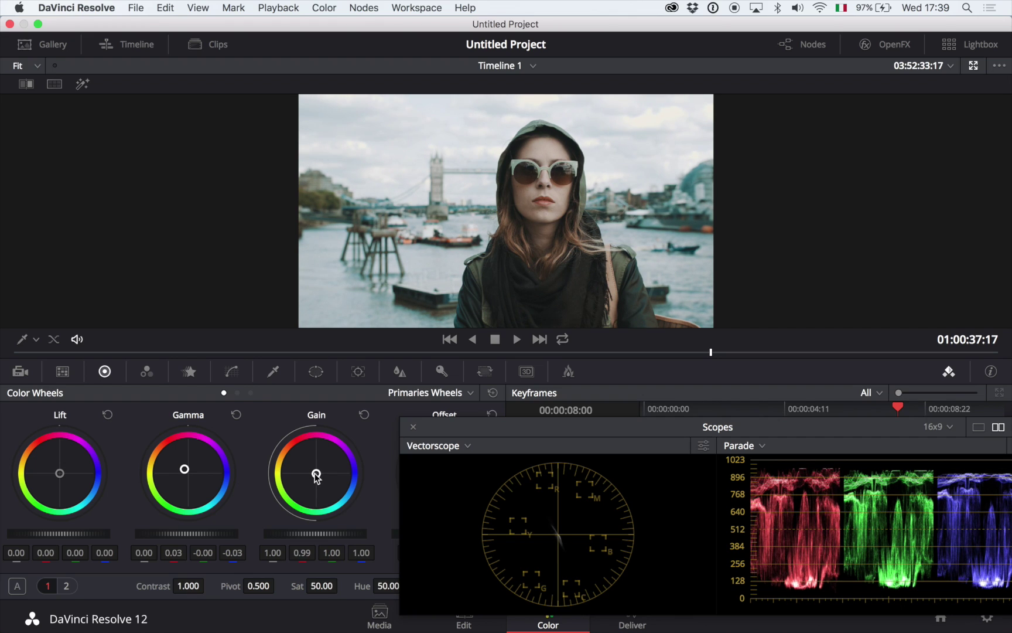
{"action": "mouse_move", "coordinate": [316, 474]}
{"action": "left_mouse_down"}
{"action": "mouse_move", "coordinate": [296, 468]}
{"action": "mouse_move", "coordinate": [317, 479]}
{"action": "left_mouse_up"}
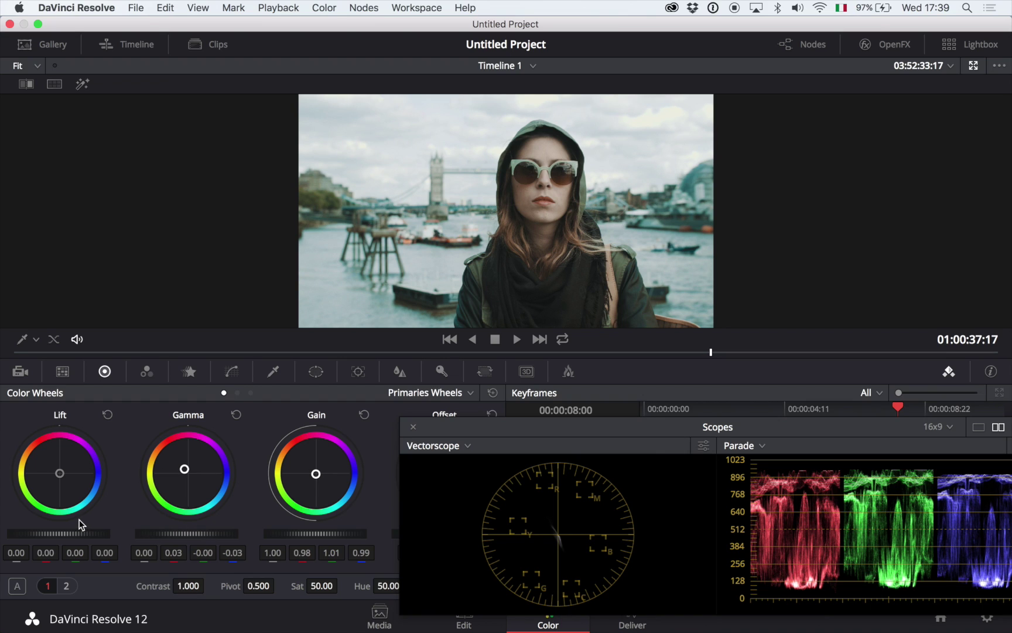
{"action": "left_click_drag", "start_coordinate": [86, 531], "coordinate": [48, 531]}
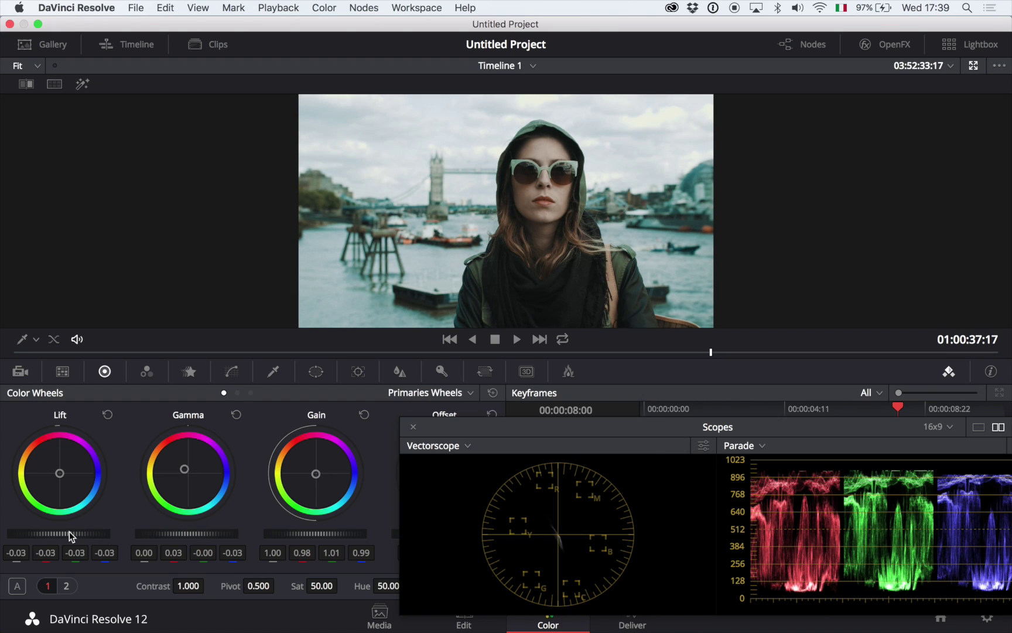
{"action": "left_click_drag", "start_coordinate": [209, 542], "coordinate": [163, 536]}
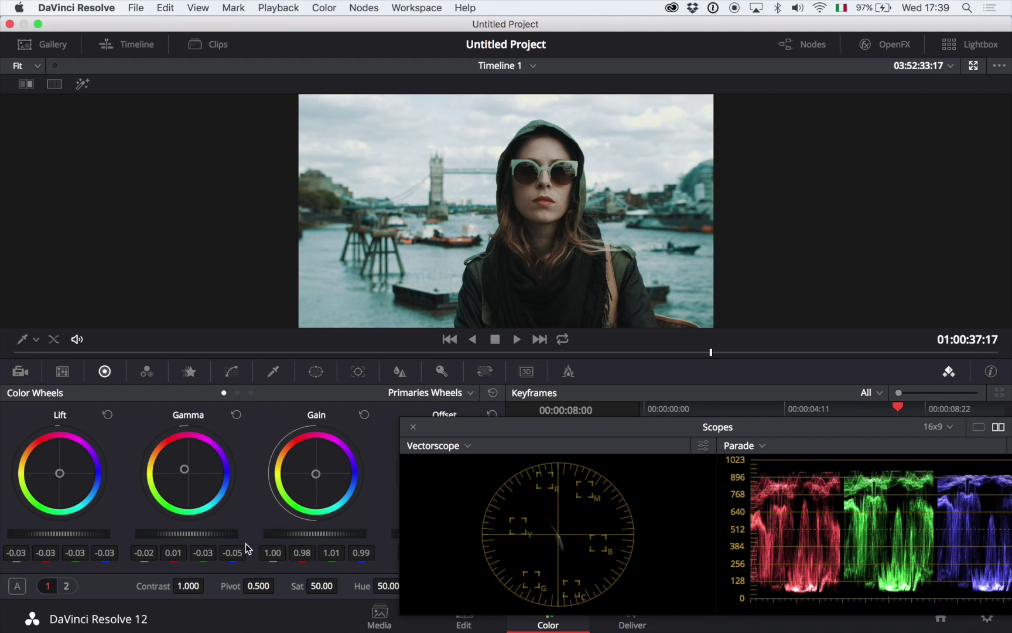
{"action": "left_click_drag", "start_coordinate": [280, 533], "coordinate": [337, 533]}
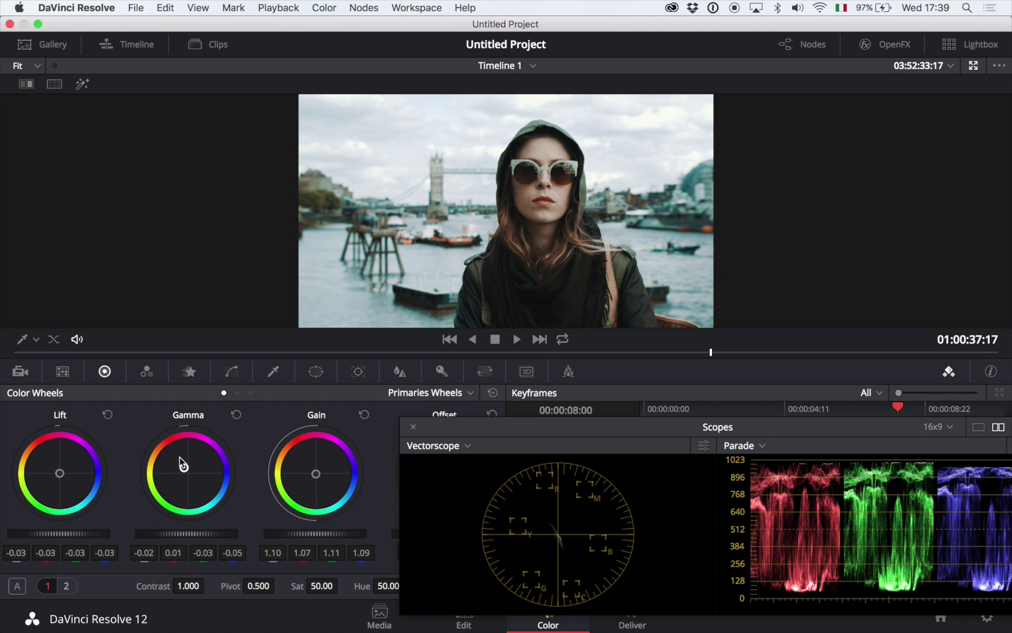
Step: Fine-tune the balance to lift -0.03, gamma -0.05 (blue -0.08) and gain 1.08
{"action": "left_click_drag", "start_coordinate": [181, 462], "coordinate": [181, 449]}
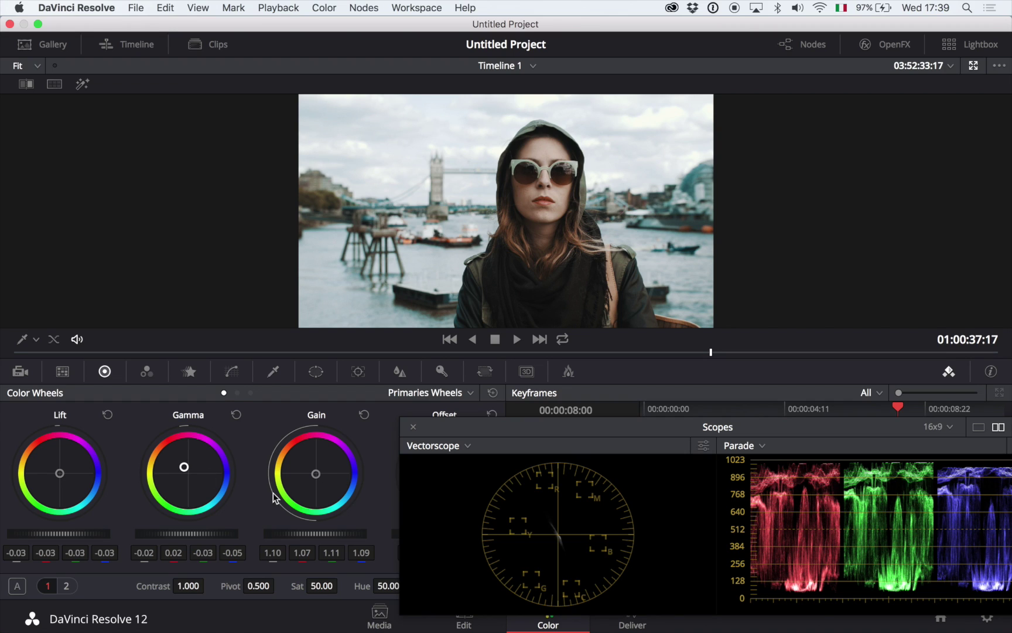
{"action": "left_click_drag", "start_coordinate": [198, 530], "coordinate": [140, 535]}
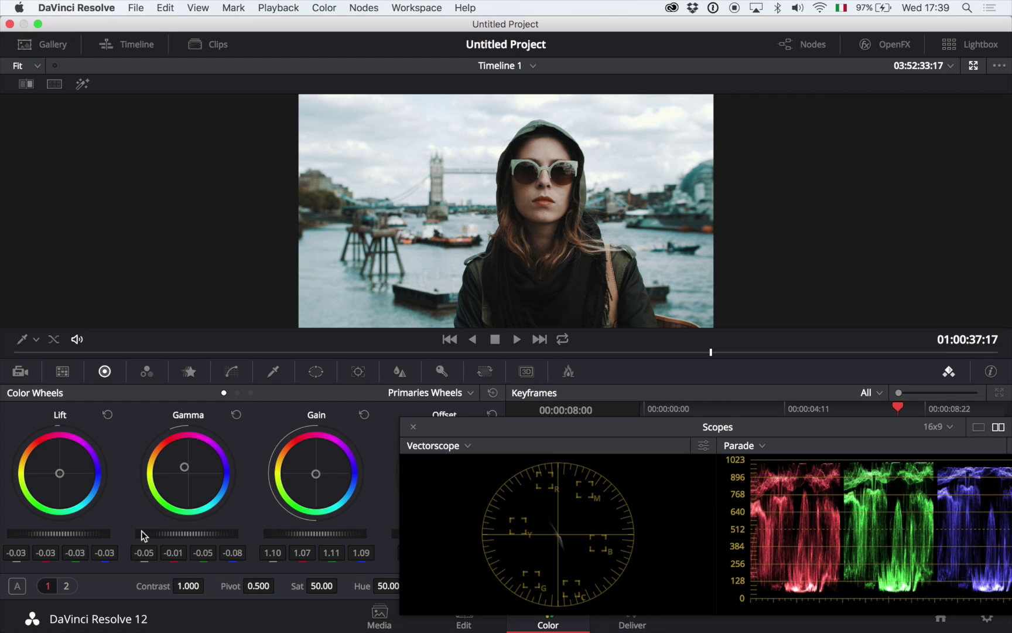
{"action": "mouse_move", "coordinate": [202, 539]}
{"action": "left_mouse_down"}
{"action": "mouse_move", "coordinate": [145, 535]}
{"action": "mouse_move", "coordinate": [226, 544]}
{"action": "mouse_move", "coordinate": [197, 538]}
{"action": "left_mouse_up"}
{"action": "left_click_drag", "start_coordinate": [288, 535], "coordinate": [273, 509]}
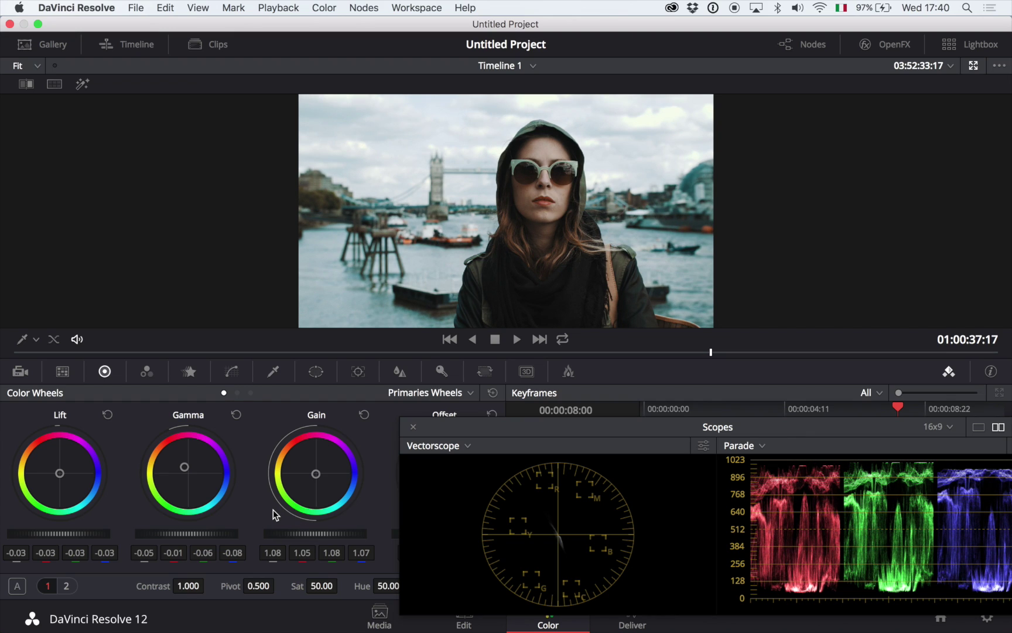
Step: Ease the London clip's blur radius from 0.50 to 0.48 in the Blur palette
{"action": "left_click", "coordinate": [400, 372]}
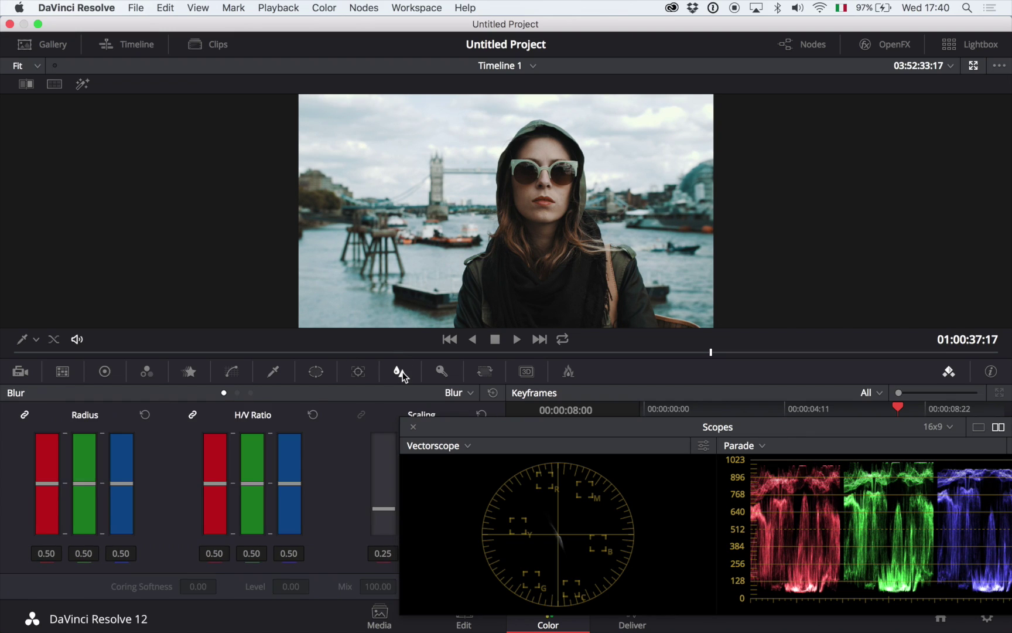
{"action": "left_click_drag", "start_coordinate": [39, 480], "coordinate": [40, 485]}
{"action": "left_click", "coordinate": [103, 371]}
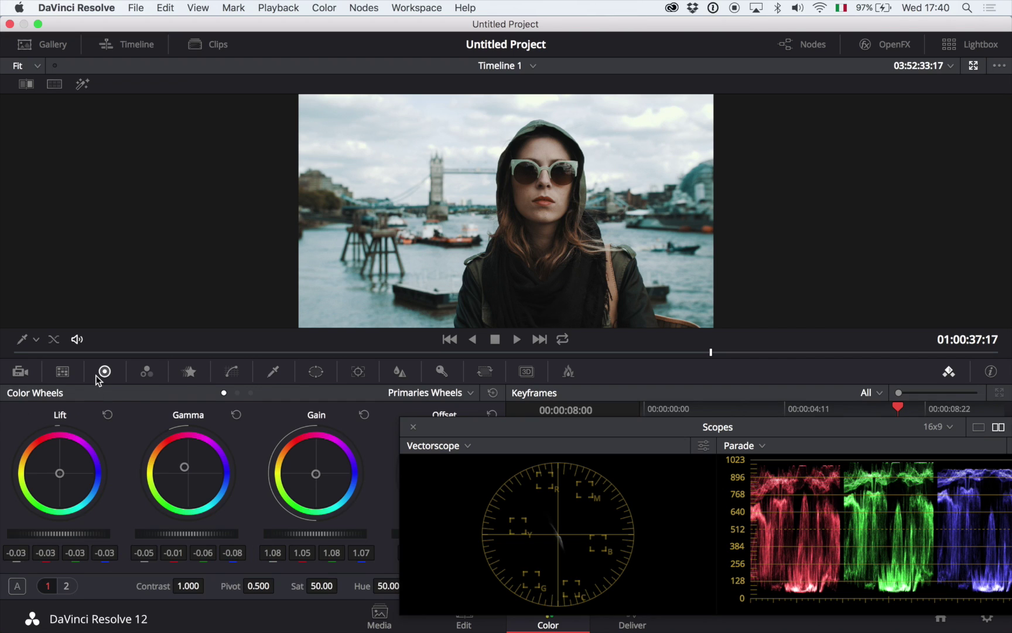
Step: Switch to Log wheels and lower the Highlight master to -0.06
{"action": "left_click", "coordinate": [467, 391]}
{"action": "left_click", "coordinate": [450, 441]}
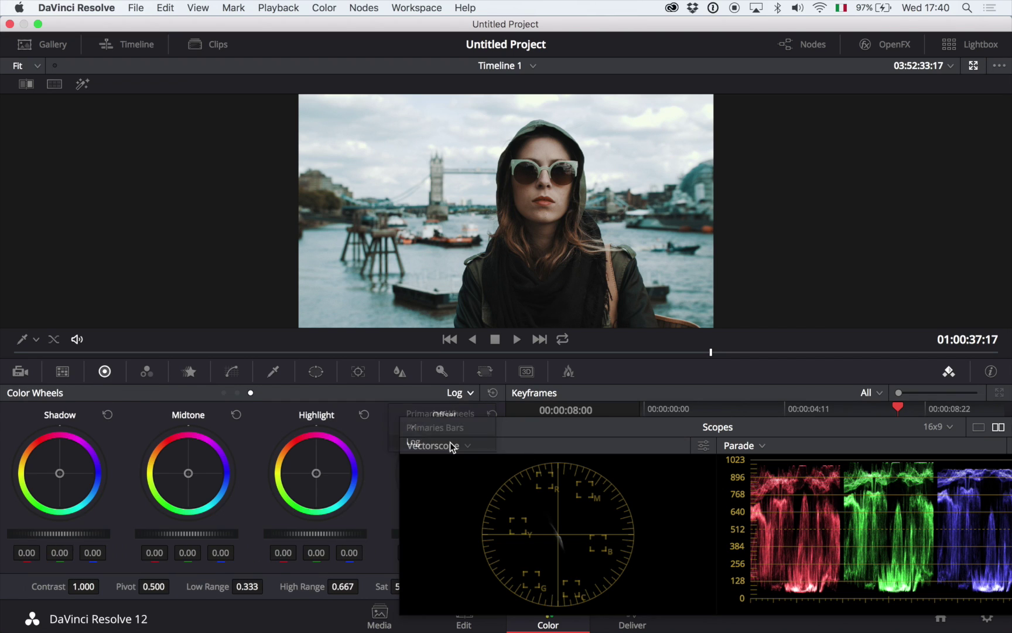
{"action": "left_click_drag", "start_coordinate": [345, 533], "coordinate": [316, 533]}
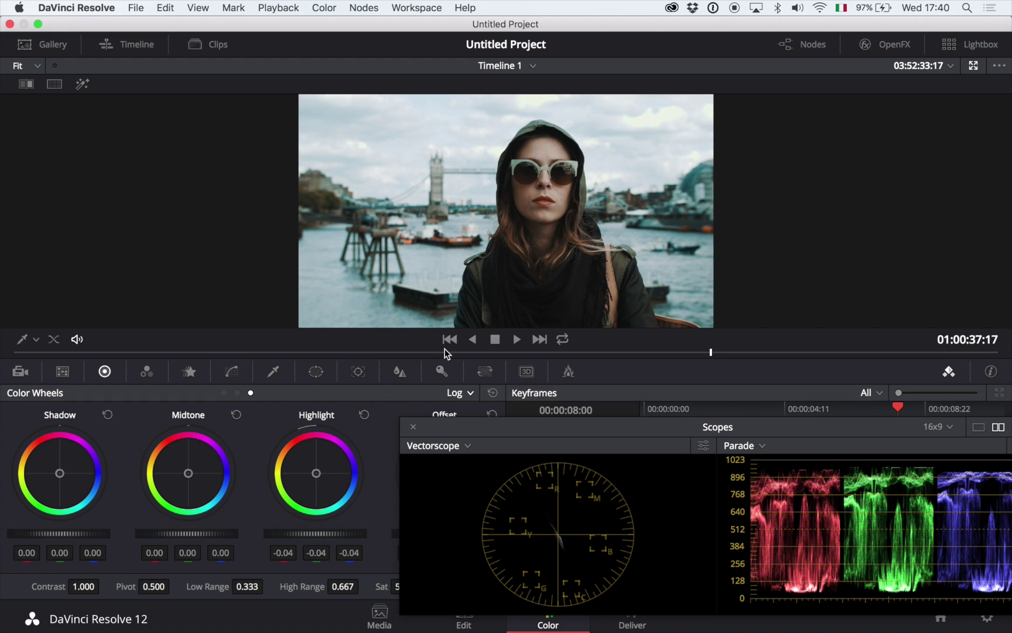
Step: Back on Primaries Wheels, rebalance to gamma -0.04 (blue -0.06) and gain 1.04
{"action": "left_click", "coordinate": [469, 395]}
{"action": "left_click", "coordinate": [463, 410]}
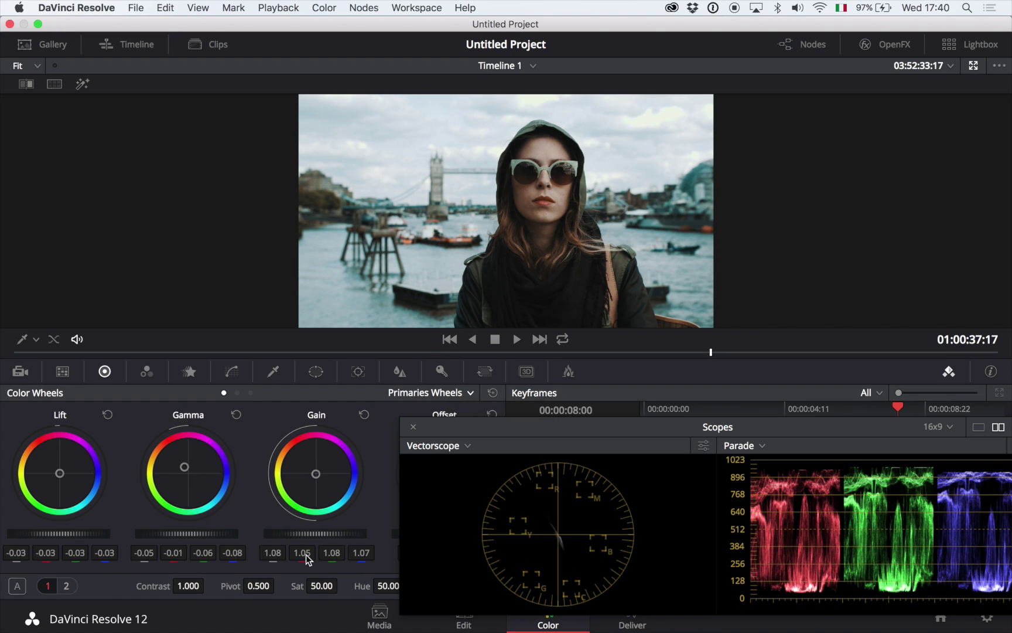
{"action": "left_click_drag", "start_coordinate": [319, 532], "coordinate": [256, 535]}
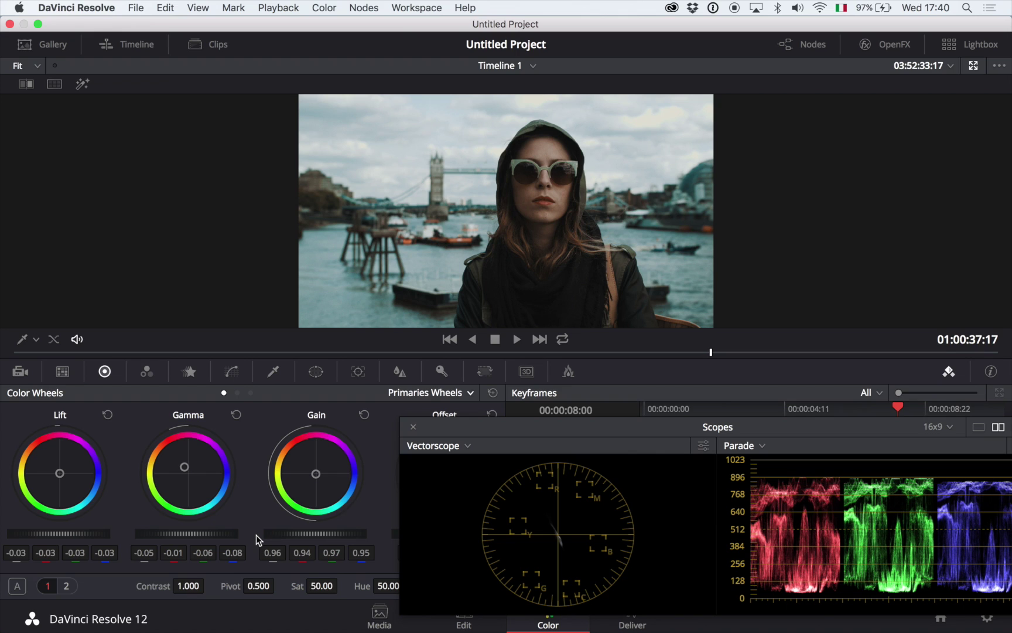
{"action": "left_click_drag", "start_coordinate": [176, 538], "coordinate": [199, 537]}
{"action": "left_click_drag", "start_coordinate": [265, 533], "coordinate": [274, 532]}
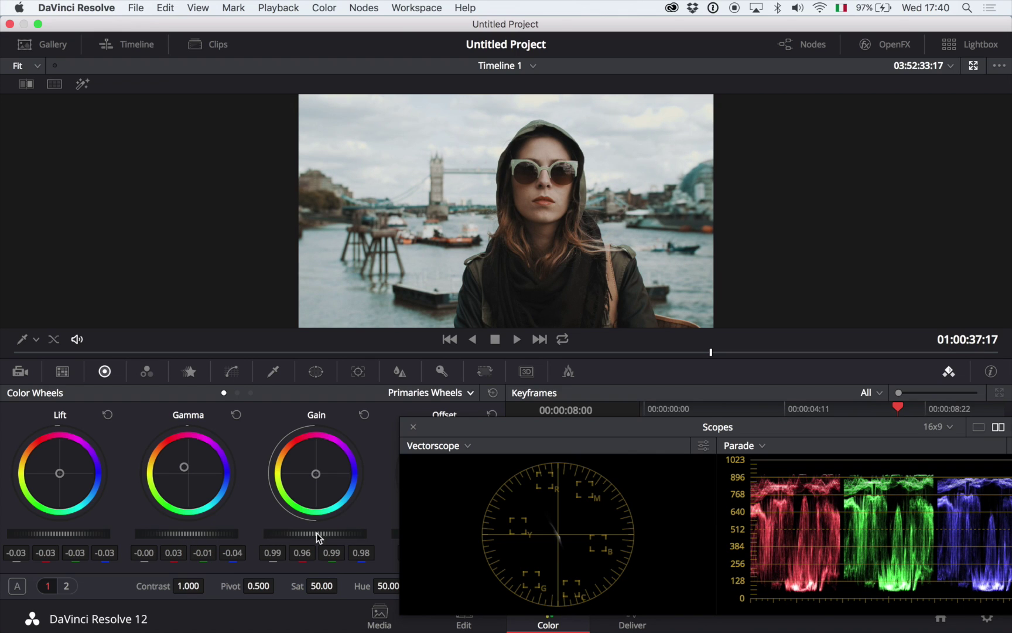
{"action": "left_click_drag", "start_coordinate": [333, 538], "coordinate": [366, 533]}
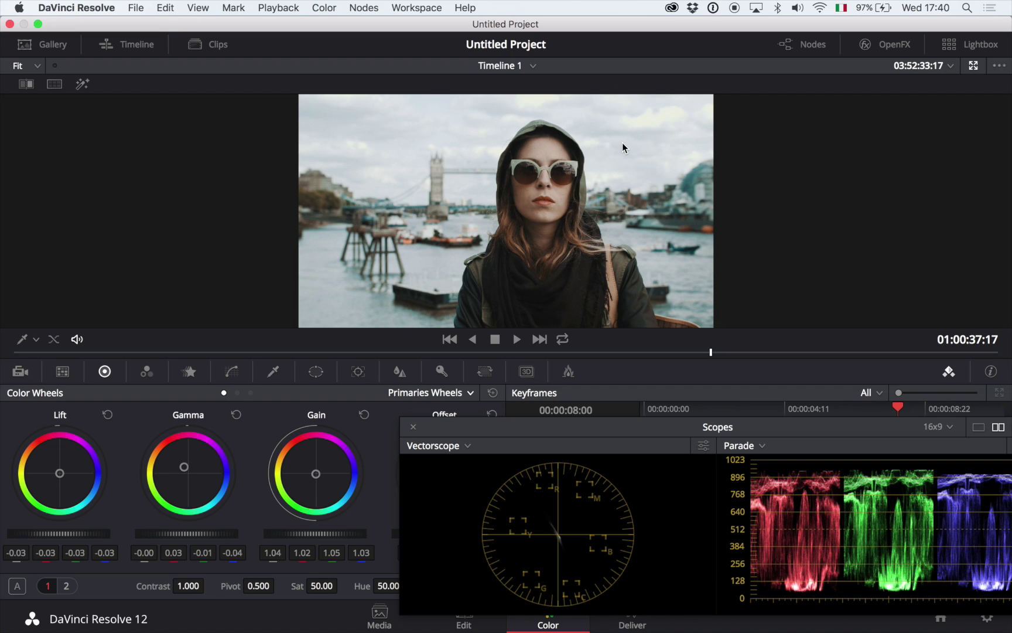
{"action": "left_click_drag", "start_coordinate": [134, 532], "coordinate": [125, 533]}
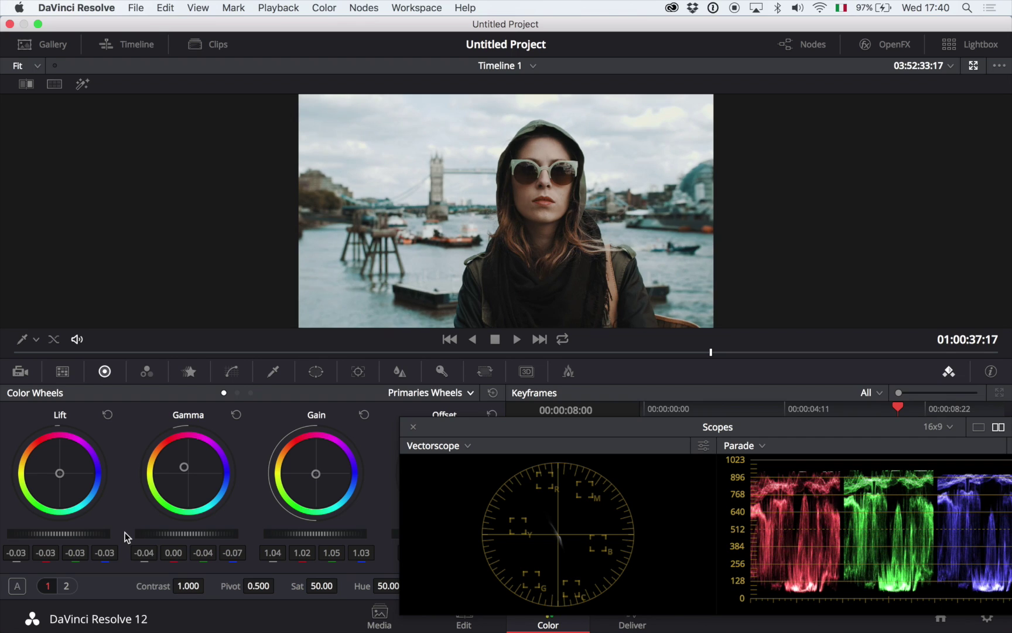
{"action": "left_click_drag", "start_coordinate": [182, 478], "coordinate": [193, 486]}
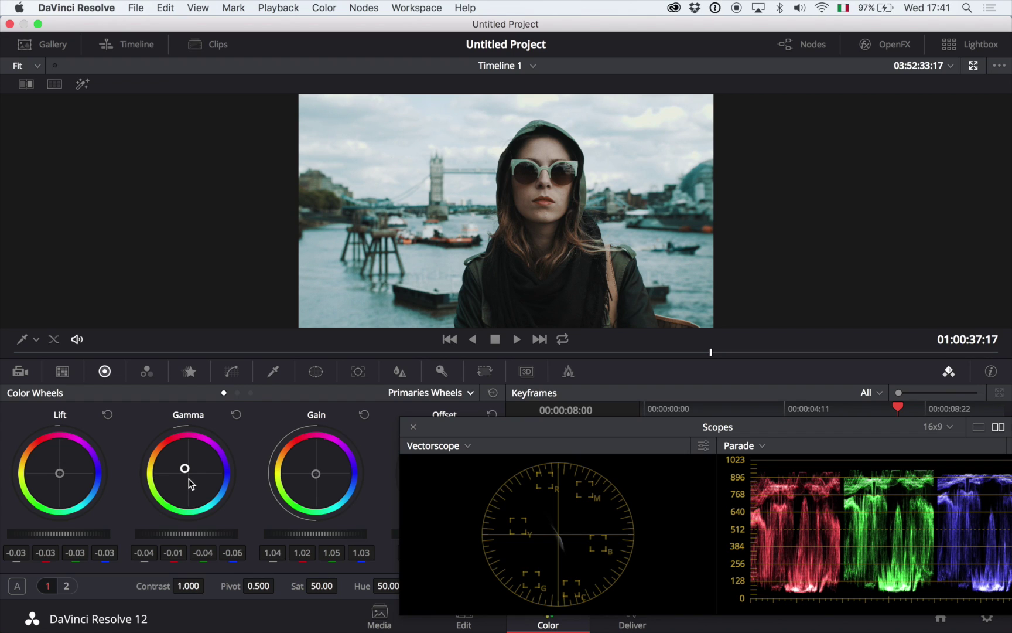
{"action": "mouse_move", "coordinate": [316, 475]}
{"action": "left_mouse_down"}
{"action": "mouse_move", "coordinate": [310, 464]}
{"action": "mouse_move", "coordinate": [315, 472]}
{"action": "left_mouse_up"}
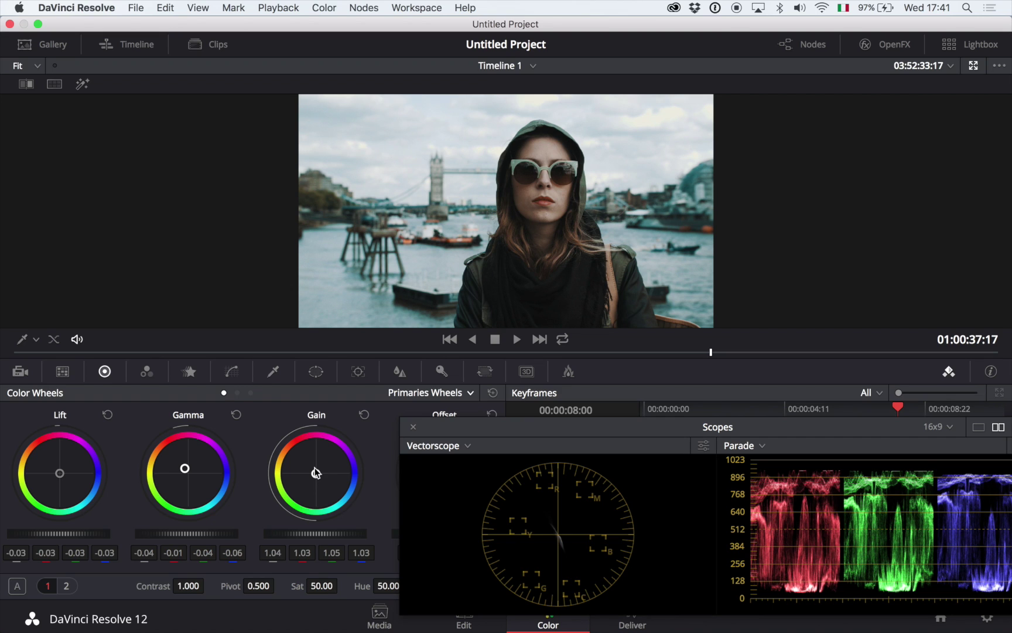
Step: Toggle the grade bypass to compare the London clip against the original
{"action": "key", "text": "shift+d"}
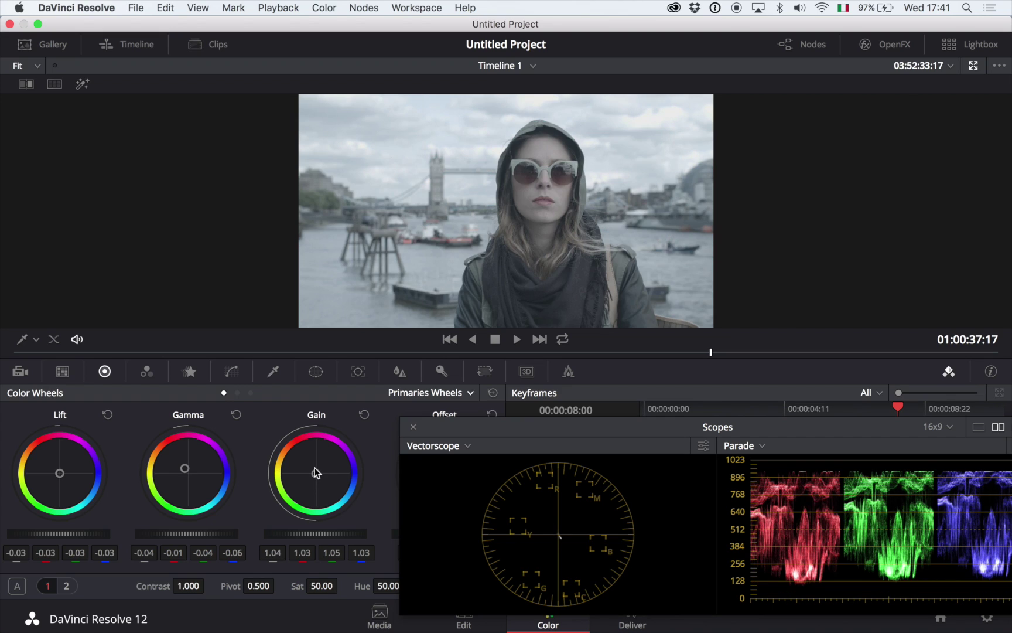
{"action": "key", "text": "shift+d"}
{"action": "key", "text": "shift+d"}
{"action": "key", "text": "shift+d"}
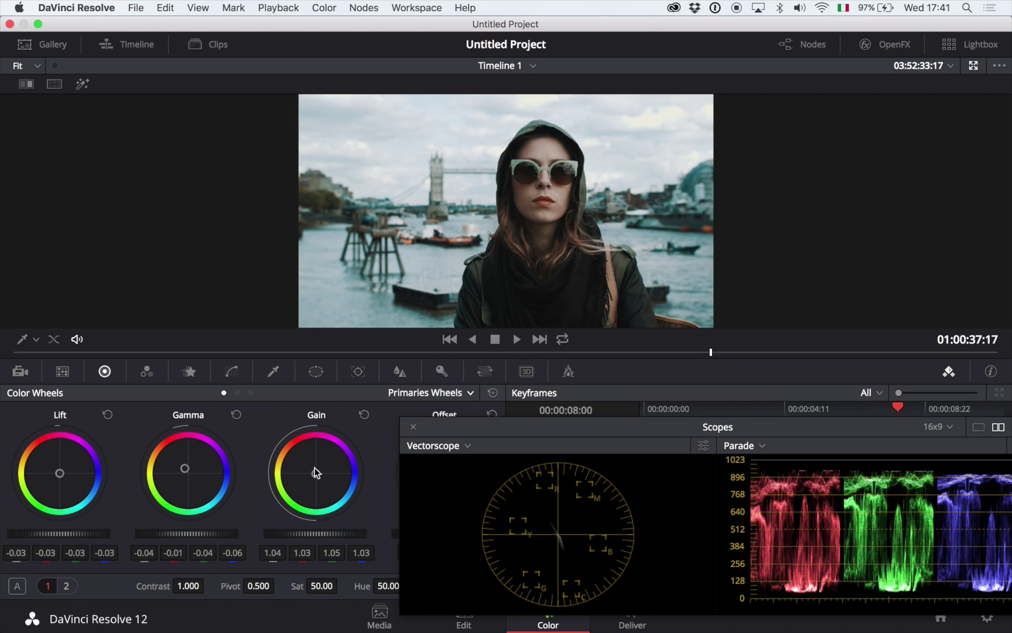
{"action": "key", "text": "shift+d"}
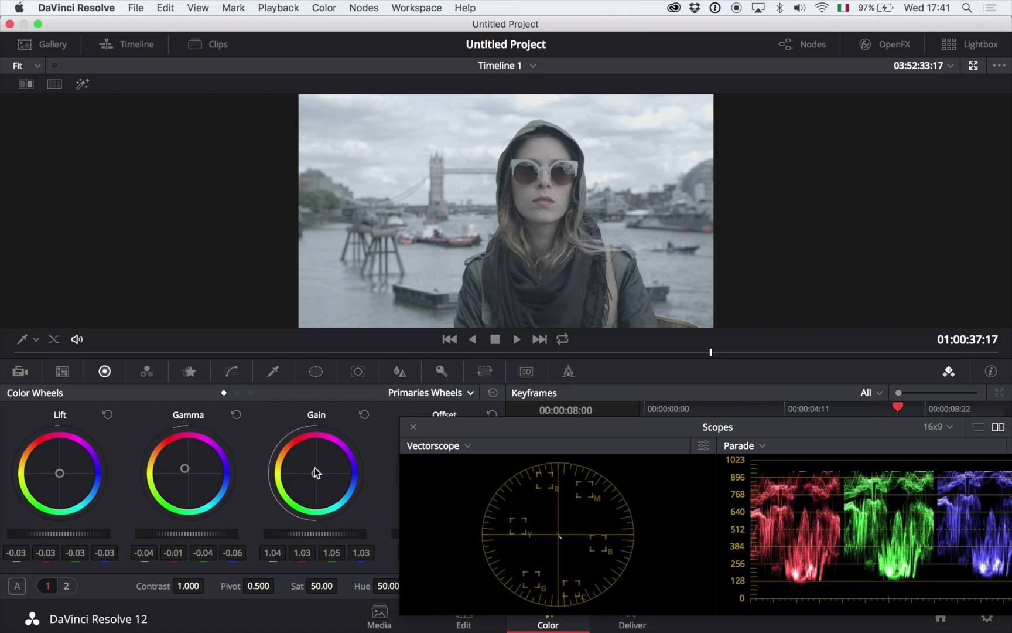
{"action": "key", "text": "shift+d"}
Step: Reset Lift to neutral, set gamma -0.06, gain 1.08 and saturation 65.80, then compare
{"action": "left_click_drag", "start_coordinate": [39, 533], "coordinate": [73, 528]}
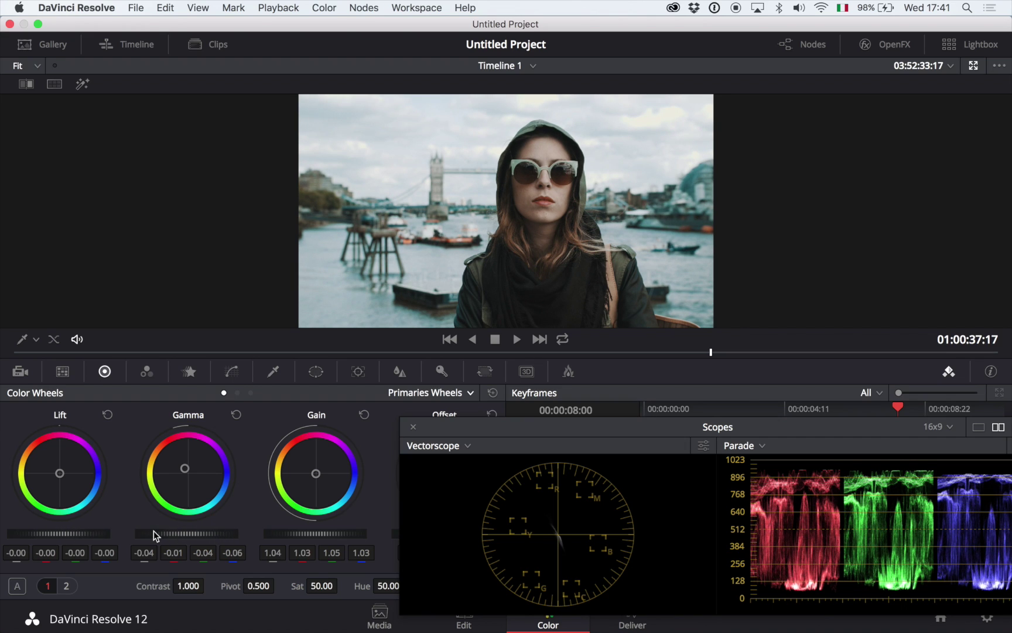
{"action": "left_click_drag", "start_coordinate": [153, 531], "coordinate": [154, 531]}
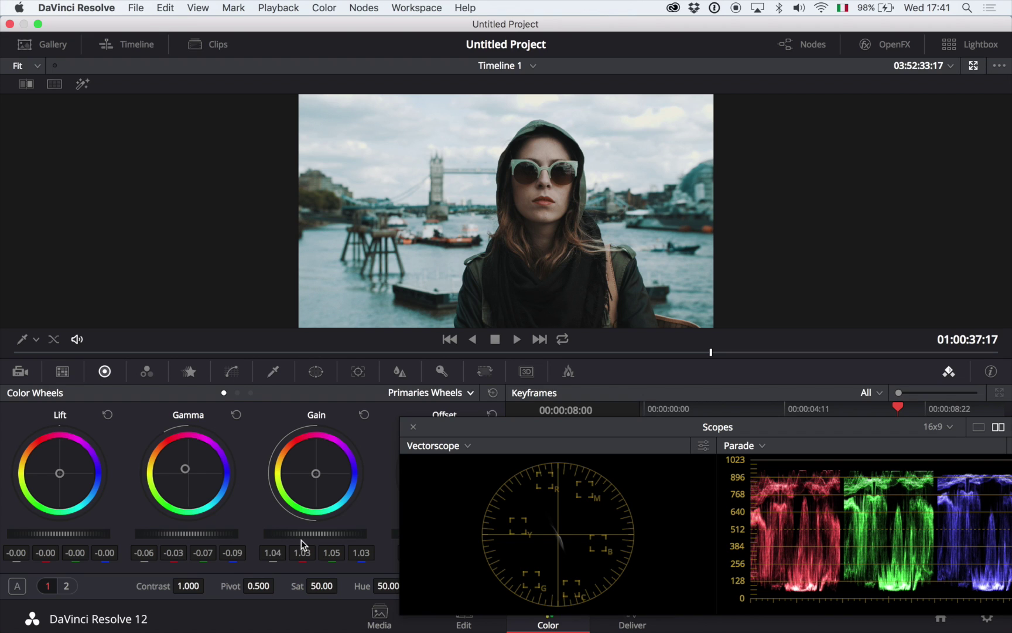
{"action": "left_click_drag", "start_coordinate": [277, 535], "coordinate": [332, 530]}
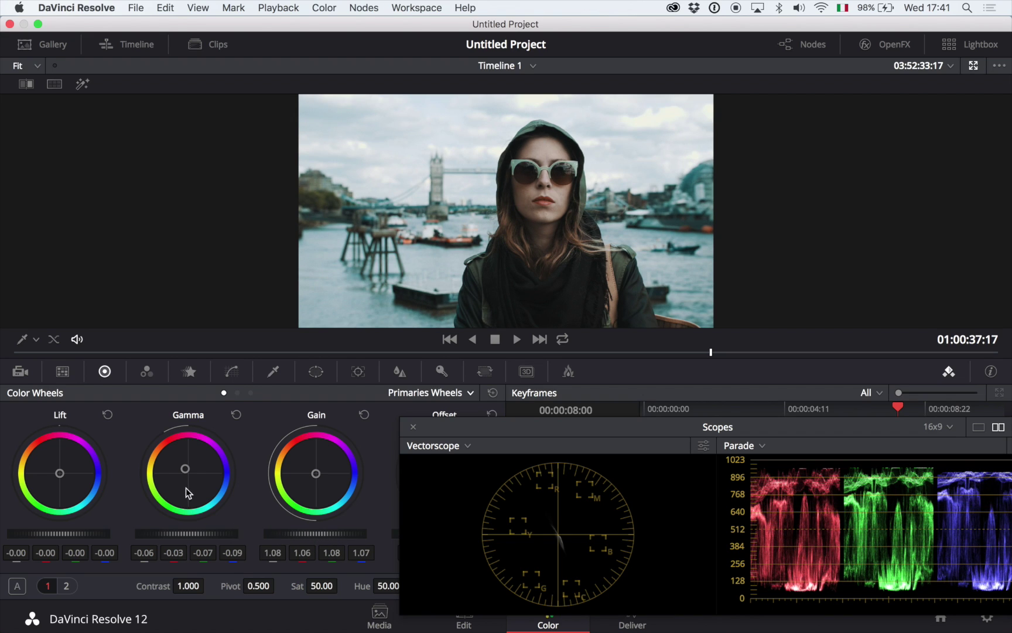
{"action": "left_click_drag", "start_coordinate": [317, 582], "coordinate": [373, 589]}
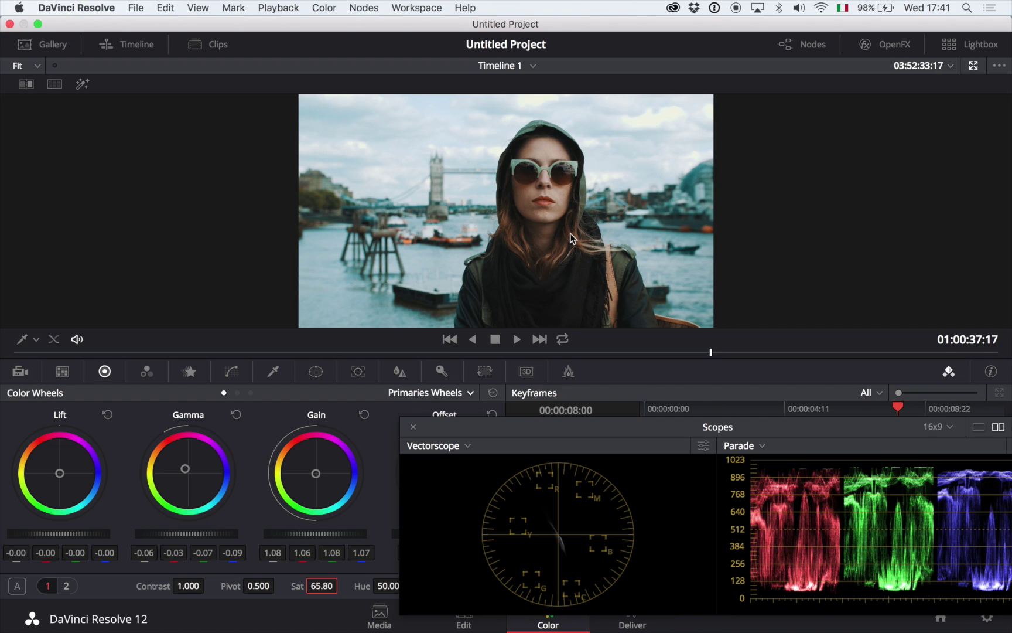
{"action": "key", "text": "shift+d"}
{"action": "key", "text": "shift+d"}
{"action": "key", "text": "shift+d"}
{"action": "key", "text": "shift+d"}
{"action": "key", "text": "alt+f"}
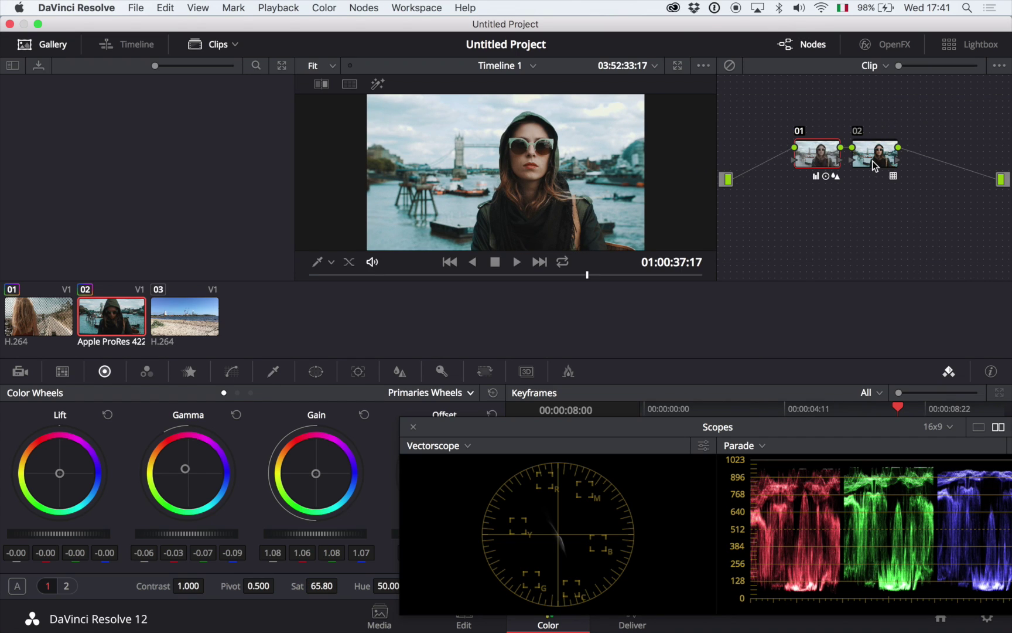
Step: Toggle the enlarged viewer and grade bypass to compare the London grade
{"action": "mouse_move", "coordinate": [810, 162]}
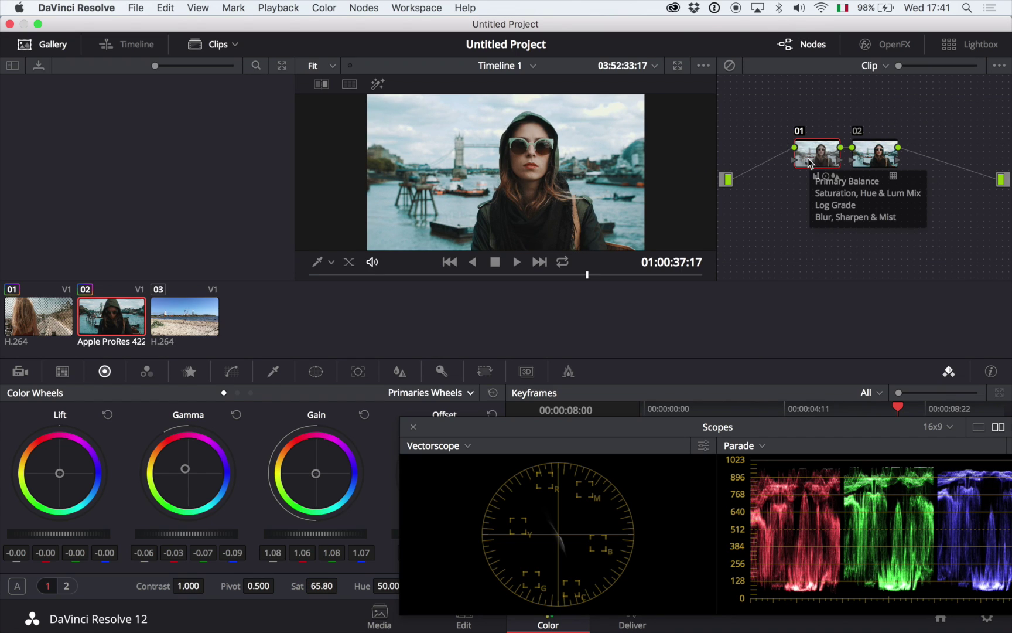
{"action": "key", "text": "alt+f"}
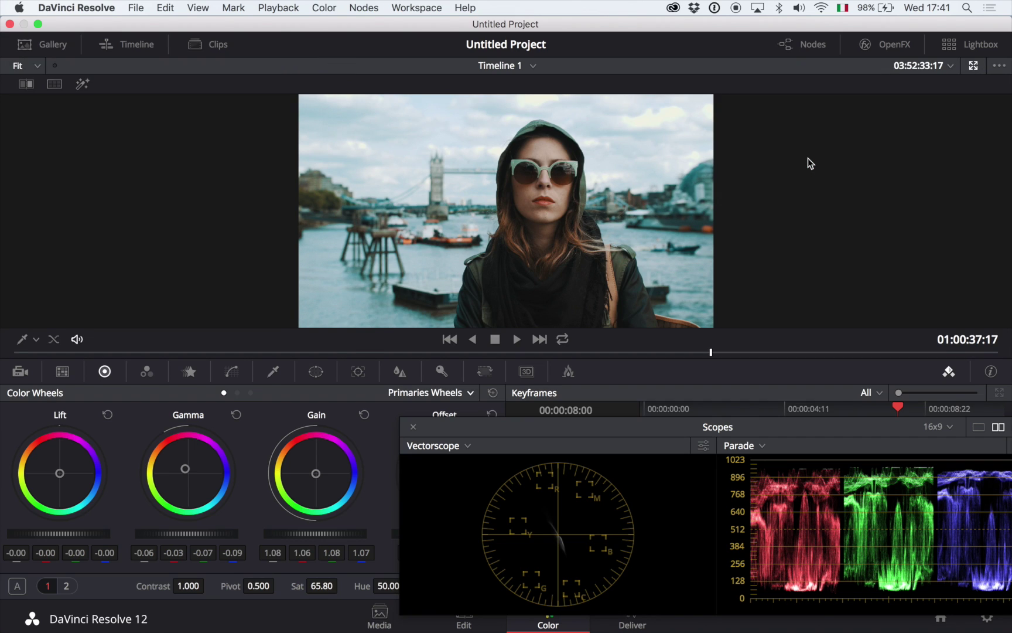
{"action": "key", "text": "shift+d"}
{"action": "key", "text": "shift+d"}
{"action": "key", "text": "alt+f"}
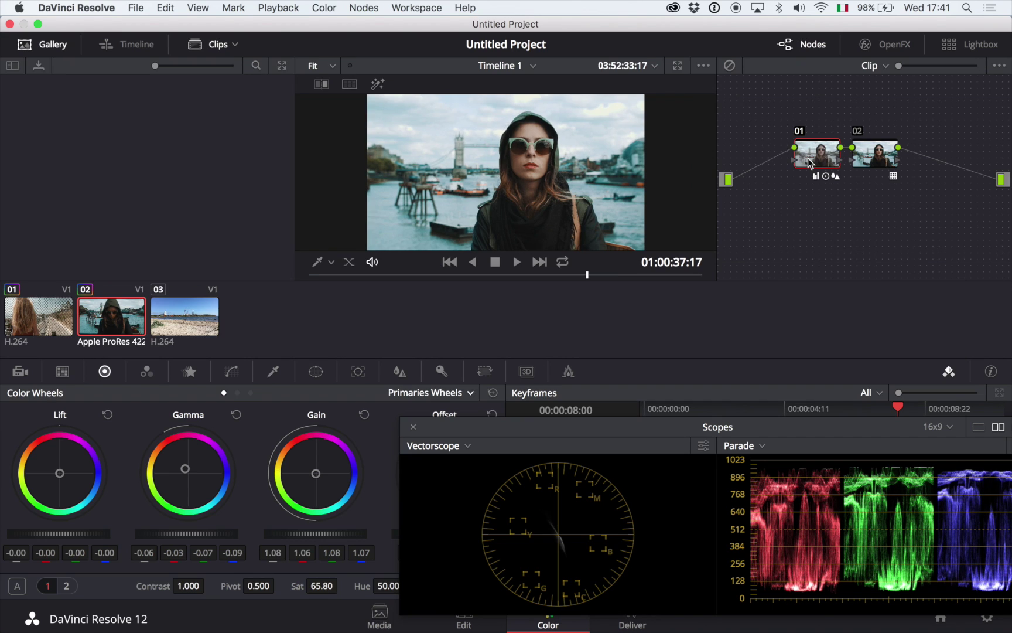
Step: Switch node 01 off and on to judge its effect, then enlarge the viewer
{"action": "left_click", "coordinate": [800, 131]}
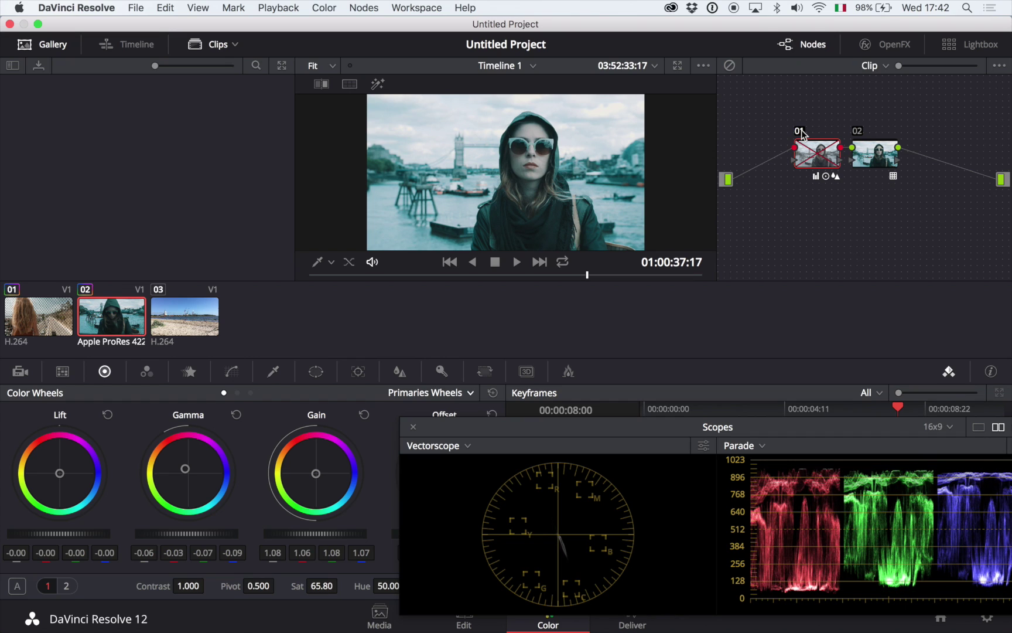
{"action": "left_click", "coordinate": [800, 132]}
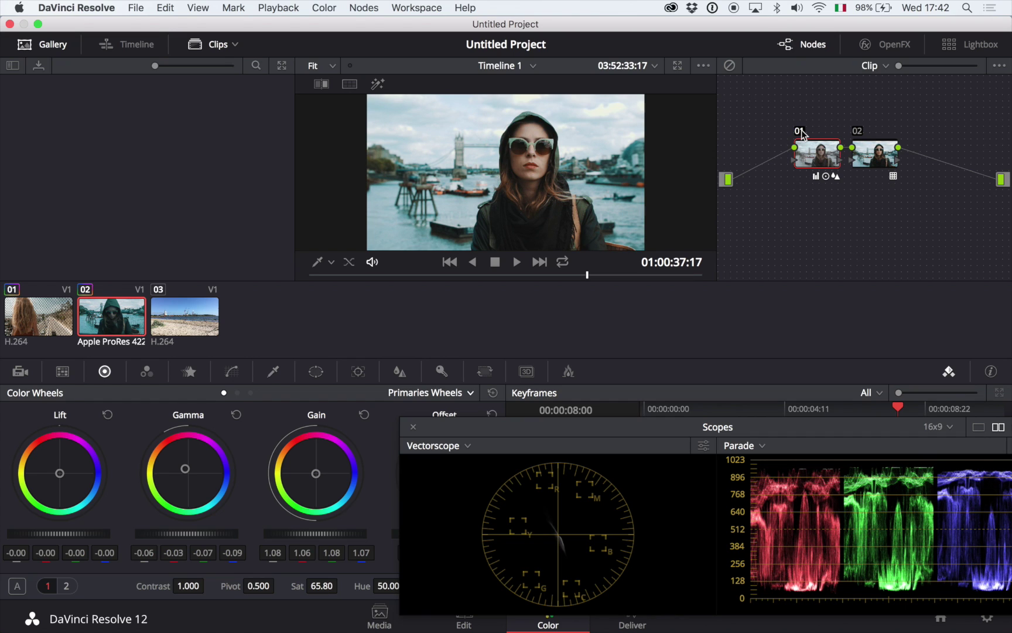
{"action": "left_click", "coordinate": [800, 132]}
{"action": "left_click", "coordinate": [800, 132]}
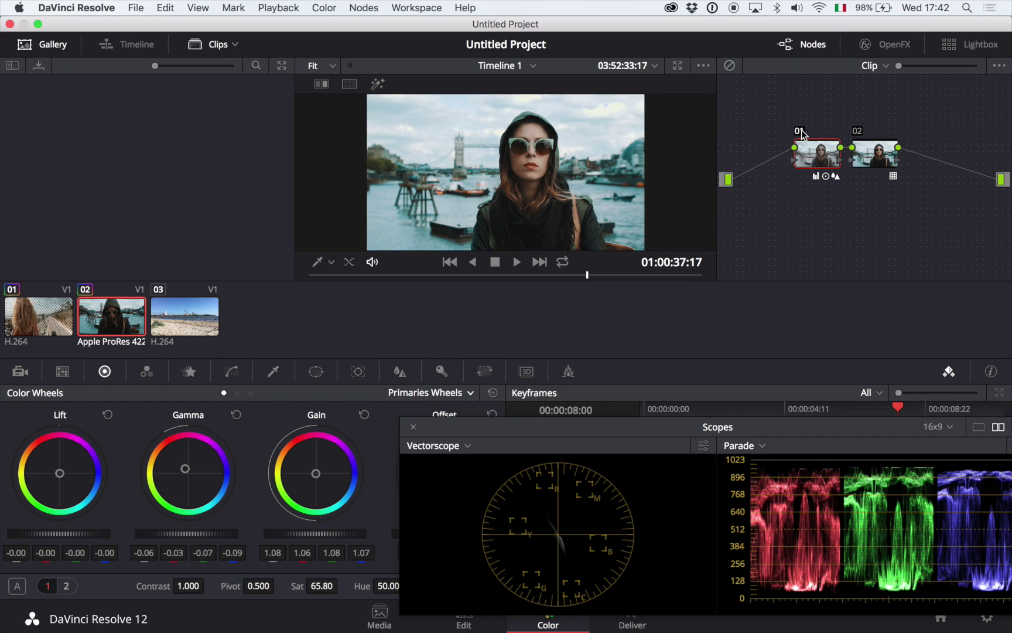
{"action": "key", "text": "alt+f"}
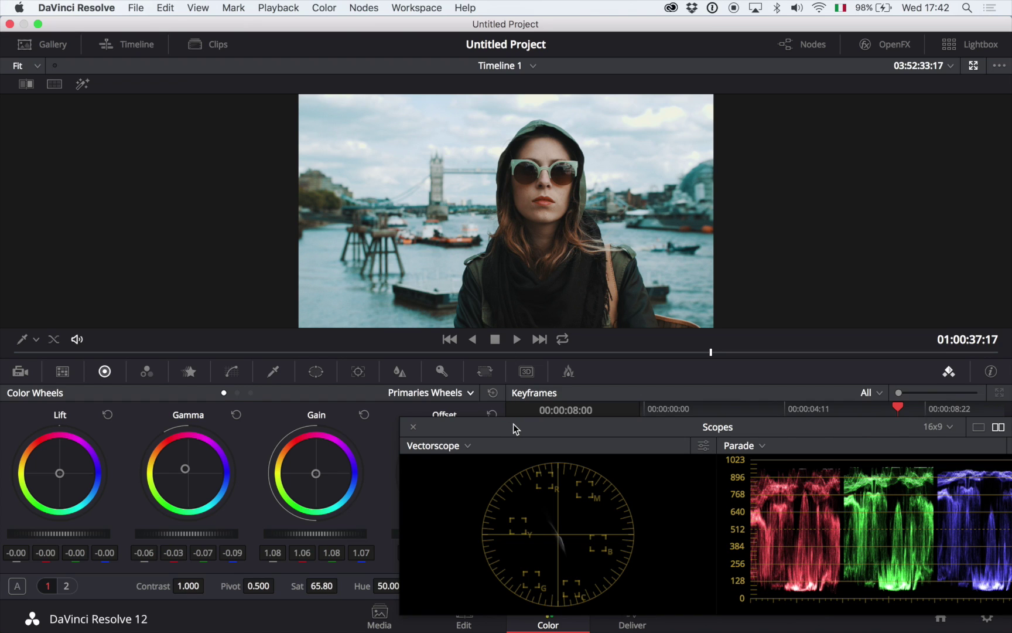
Step: Move the Scopes window lower and bring up the Curves palette
{"action": "left_click_drag", "start_coordinate": [513, 424], "coordinate": [498, 508]}
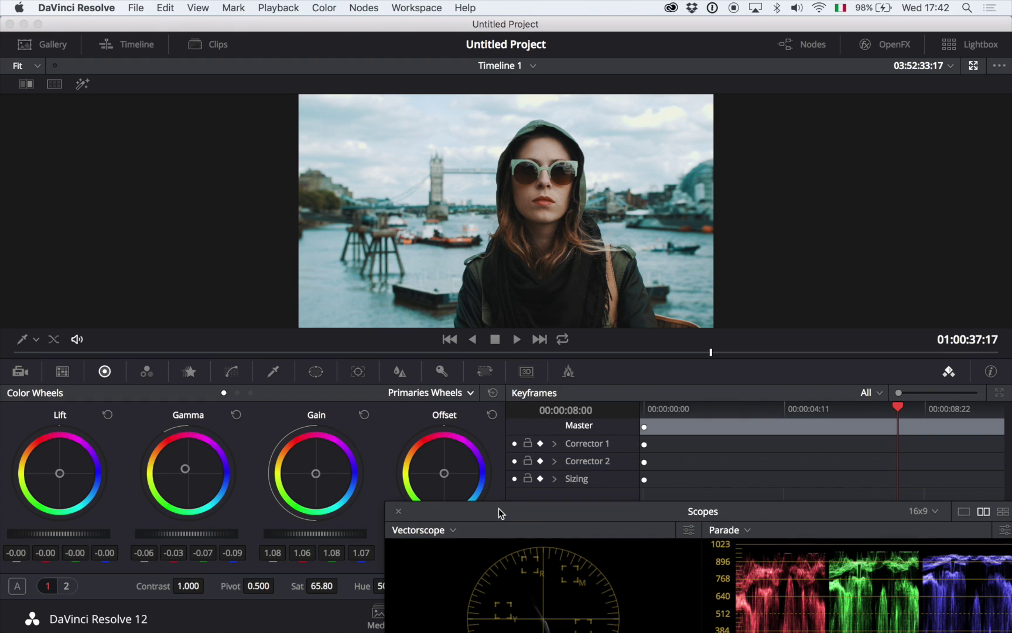
{"action": "left_click", "coordinate": [233, 372]}
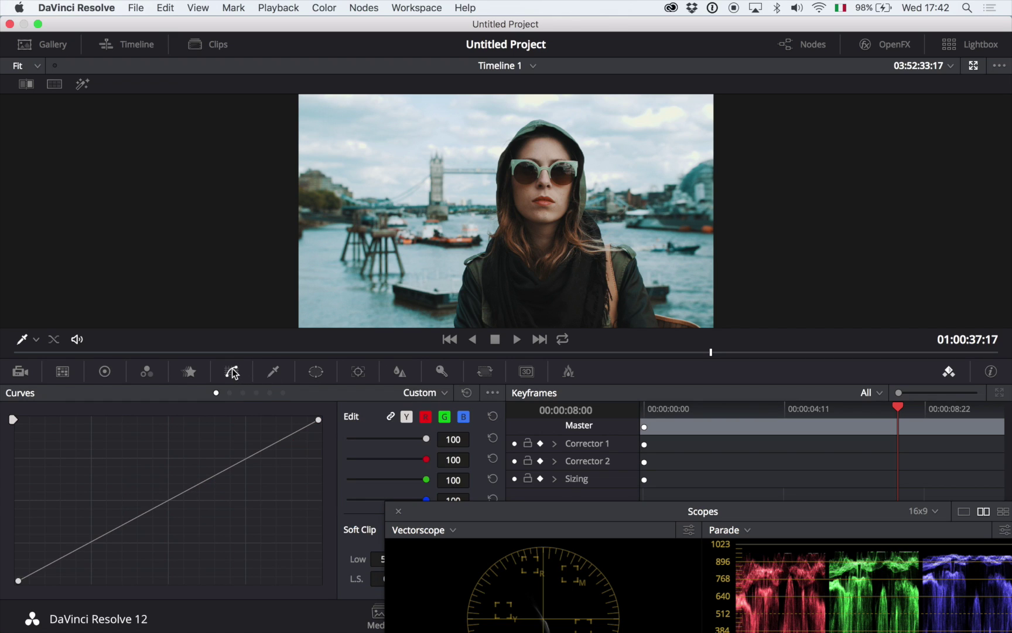
{"action": "left_click", "coordinate": [282, 372]}
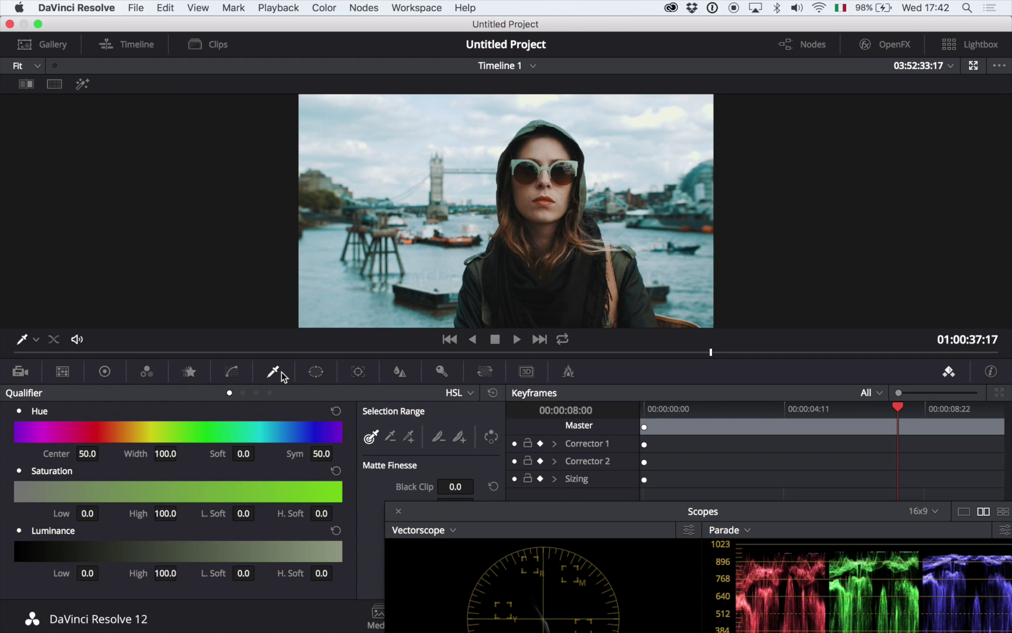
{"action": "left_click", "coordinate": [235, 373]}
Step: Switch to the Hue Vs Hue curve, sample the woman's face and nudge its point
{"action": "left_click", "coordinate": [440, 393]}
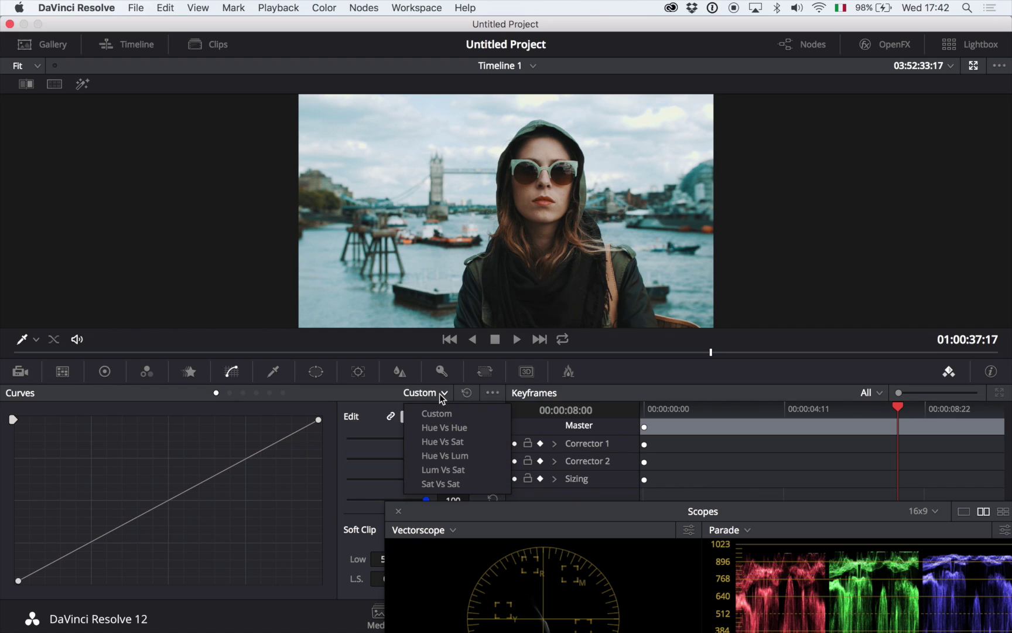
{"action": "left_click", "coordinate": [460, 429]}
{"action": "left_click", "coordinate": [532, 192]}
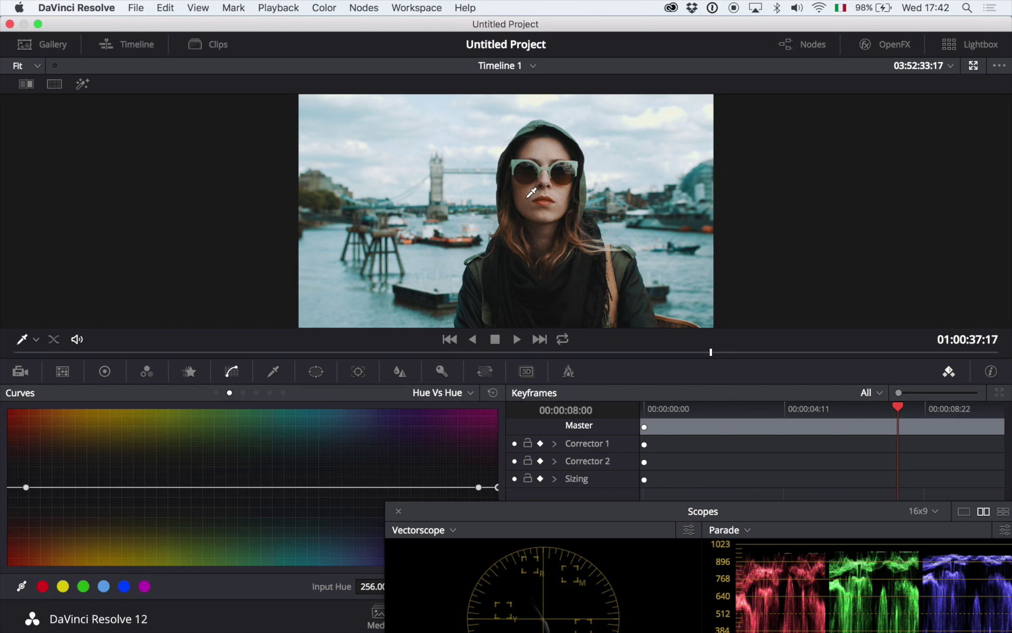
{"action": "mouse_move", "coordinate": [478, 488]}
{"action": "left_mouse_down"}
{"action": "mouse_move", "coordinate": [476, 452]}
{"action": "mouse_move", "coordinate": [475, 527]}
{"action": "mouse_move", "coordinate": [472, 475]}
{"action": "mouse_move", "coordinate": [475, 487]}
{"action": "left_mouse_up"}
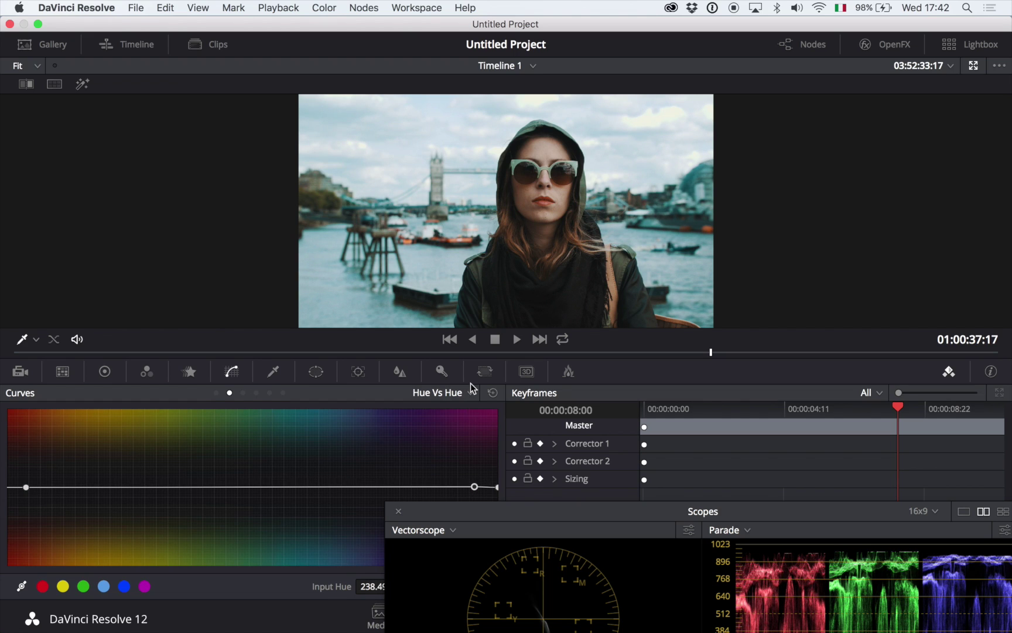
{"action": "left_click", "coordinate": [470, 392]}
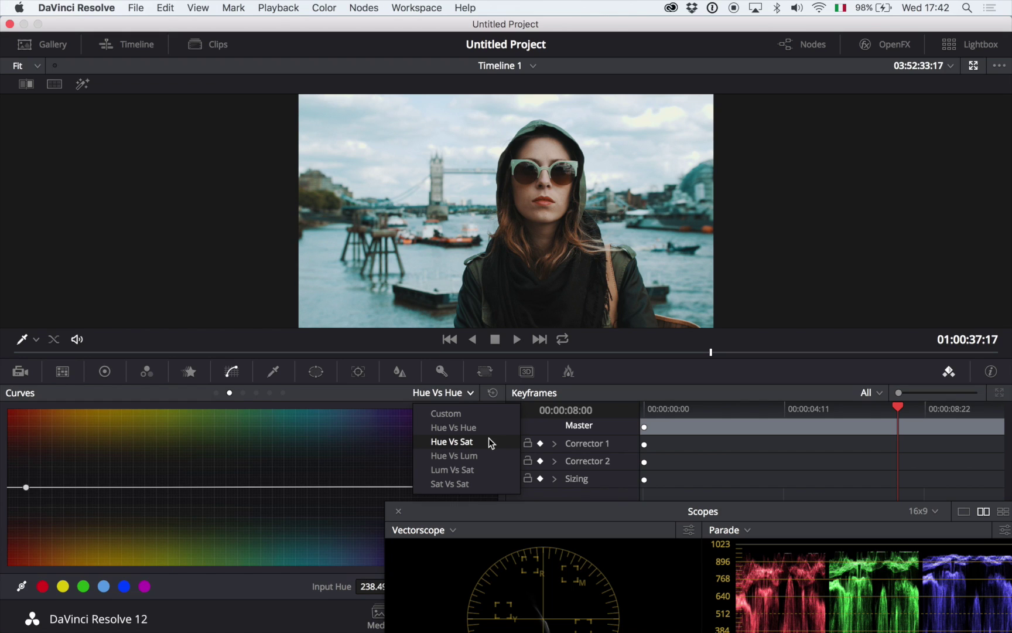
Step: Switch to Hue Vs Sat, sample the face and reshape the curve points
{"action": "left_click", "coordinate": [490, 443]}
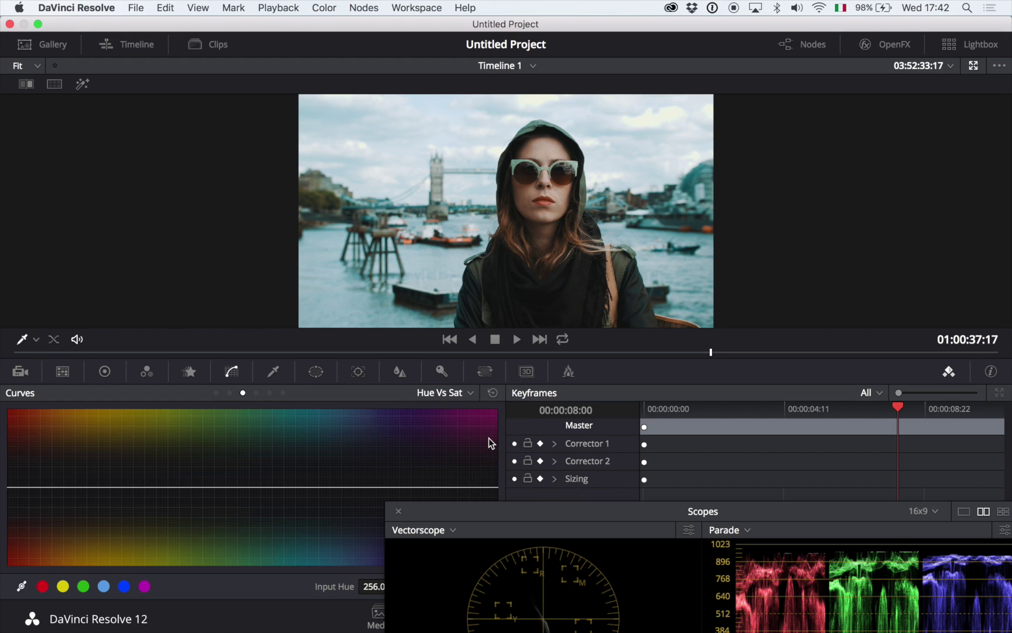
{"action": "left_click", "coordinate": [543, 202]}
{"action": "left_click", "coordinate": [466, 487]}
{"action": "left_click_drag", "start_coordinate": [467, 523], "coordinate": [410, 487]}
{"action": "left_click_drag", "start_coordinate": [486, 489], "coordinate": [529, 489]}
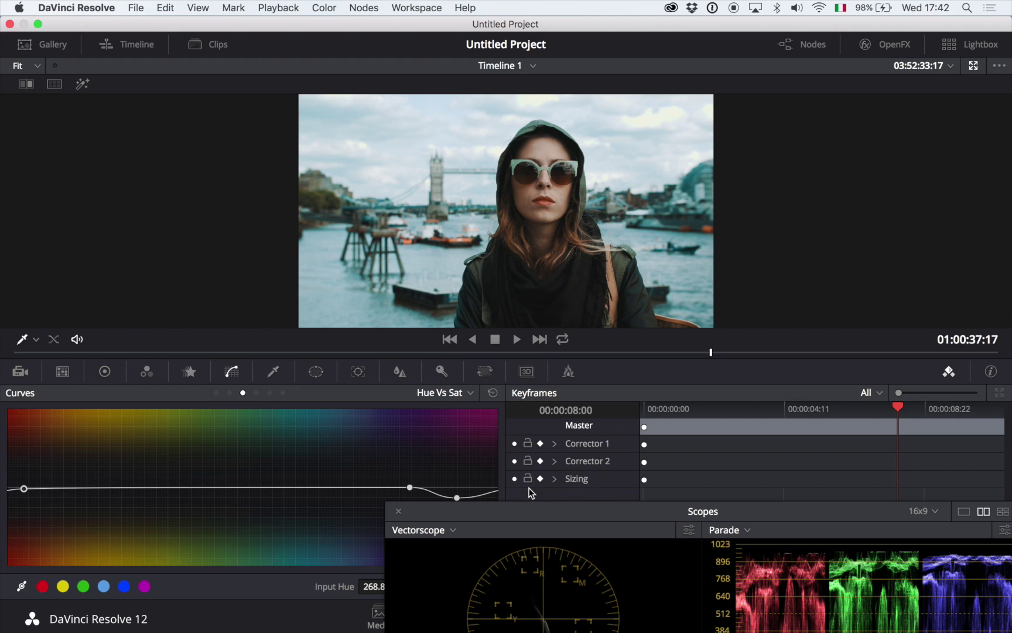
{"action": "left_click", "coordinate": [23, 488]}
{"action": "left_click_drag", "start_coordinate": [23, 488], "coordinate": [61, 486]}
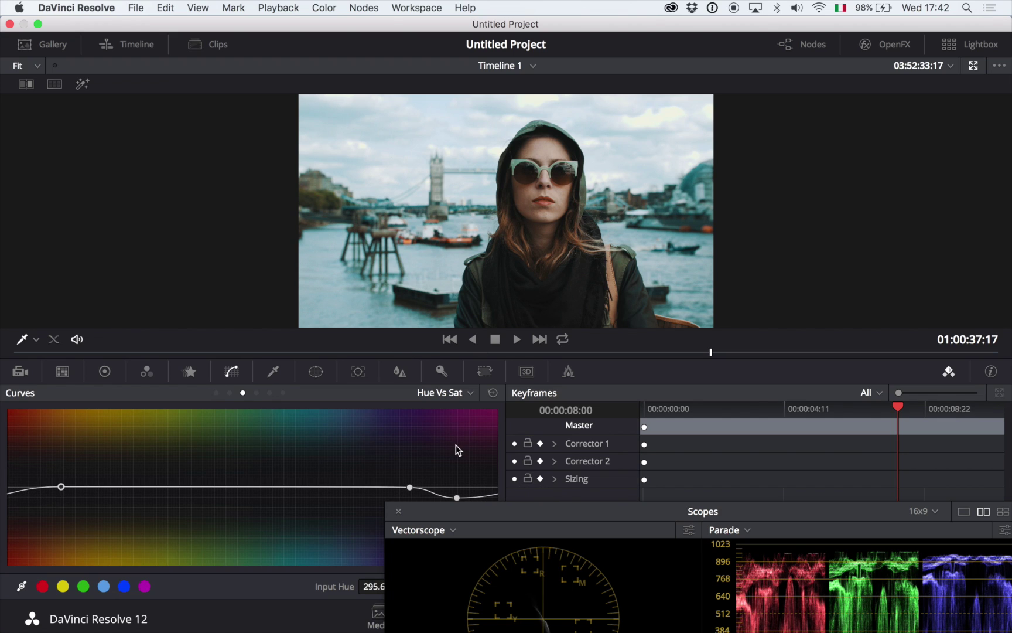
{"action": "left_click_drag", "start_coordinate": [456, 498], "coordinate": [458, 530]}
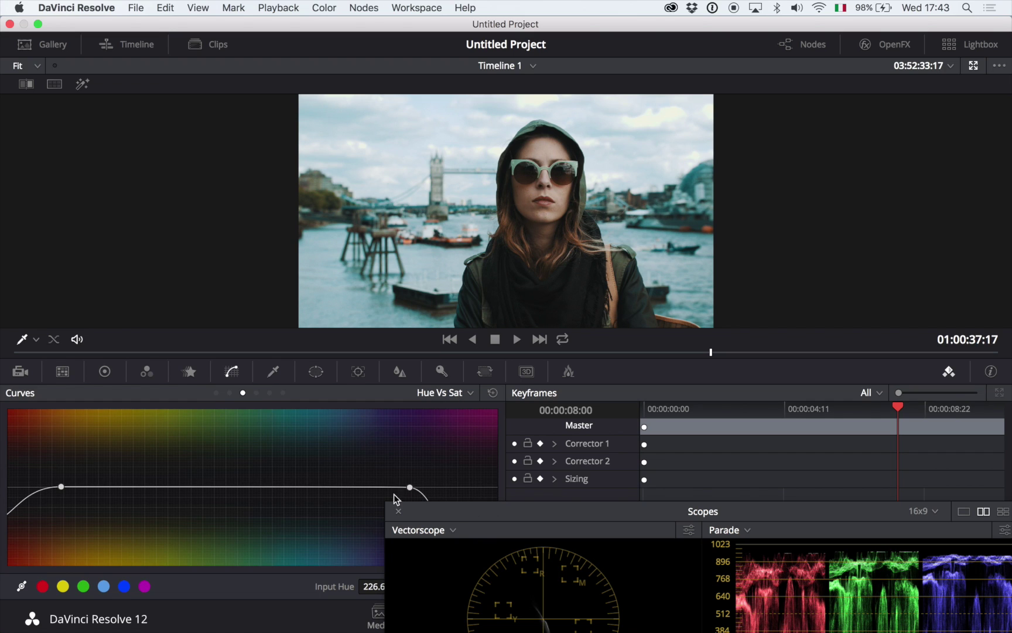
Step: Close Scopes and settle the hue 218.40 point at 1.17 saturation
{"action": "left_click", "coordinate": [399, 511]}
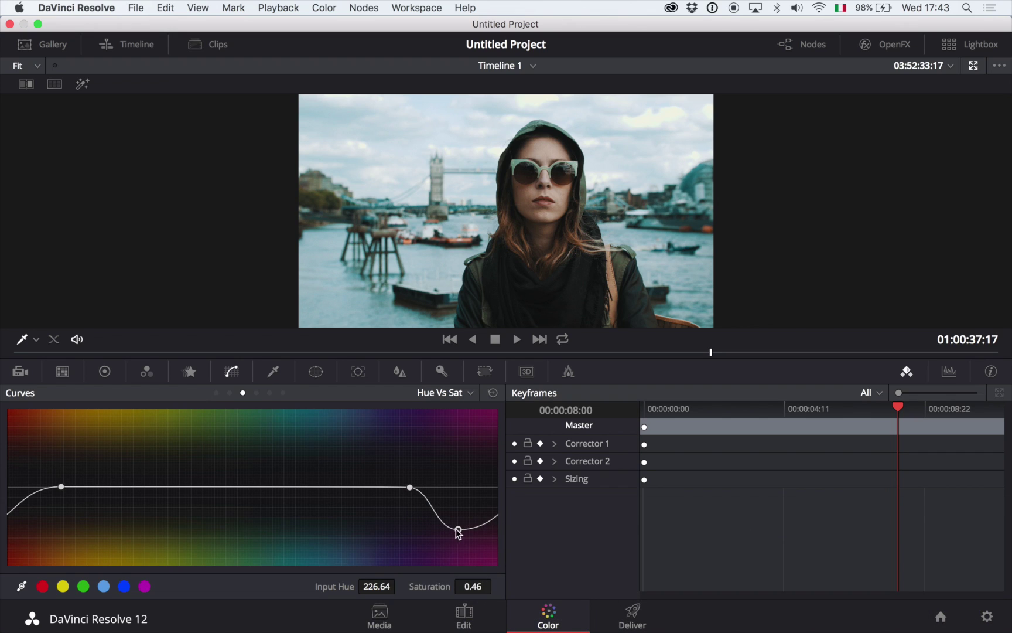
{"action": "left_click_drag", "start_coordinate": [456, 534], "coordinate": [450, 304]}
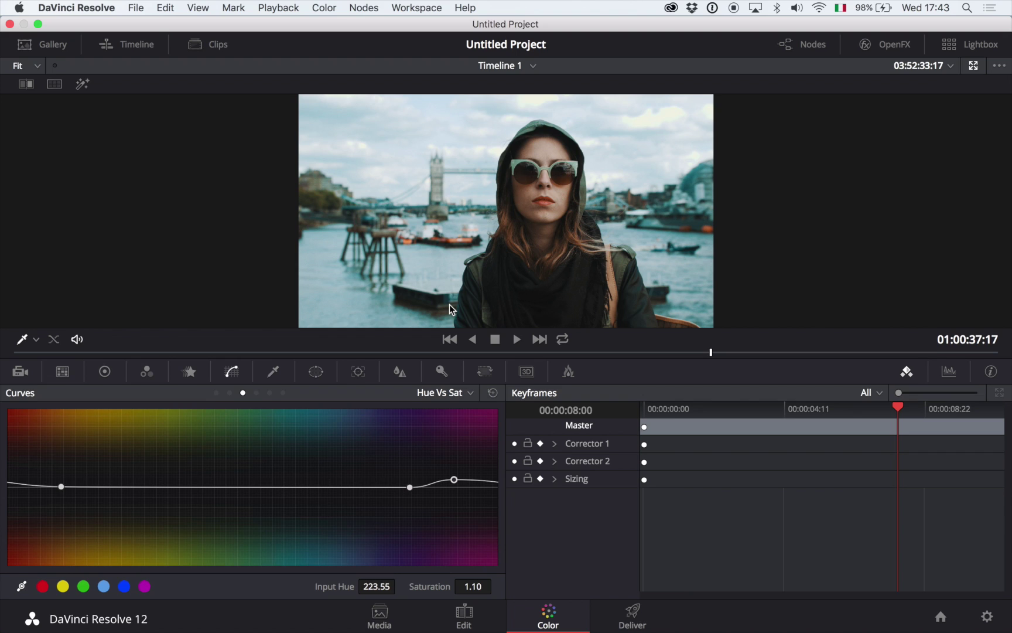
{"action": "left_click_drag", "start_coordinate": [454, 479], "coordinate": [438, 385]}
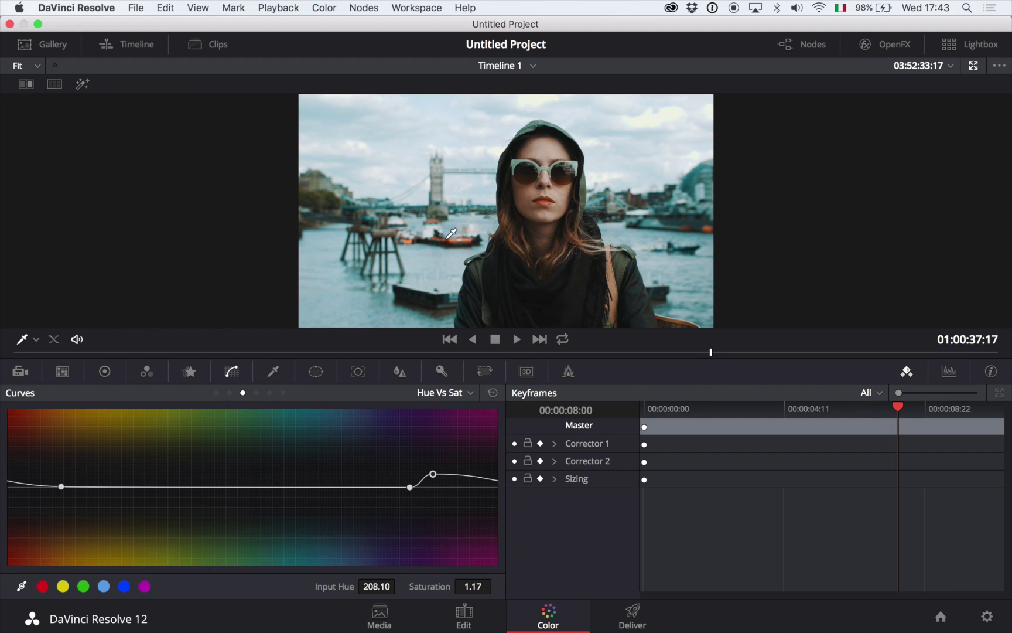
{"action": "mouse_move", "coordinate": [433, 473]}
{"action": "left_mouse_down"}
{"action": "mouse_move", "coordinate": [456, 400]}
{"action": "mouse_move", "coordinate": [449, 517]}
{"action": "mouse_move", "coordinate": [458, 398]}
{"action": "mouse_move", "coordinate": [442, 518]}
{"action": "mouse_move", "coordinate": [431, 458]}
{"action": "mouse_move", "coordinate": [425, 530]}
{"action": "mouse_move", "coordinate": [448, 476]}
{"action": "left_mouse_up"}
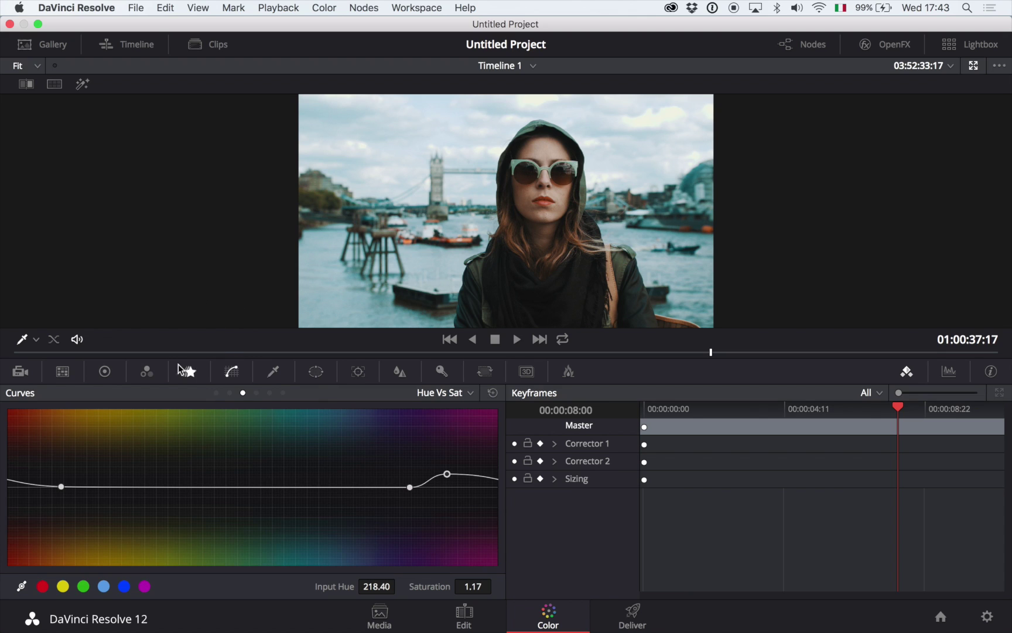
{"action": "left_click", "coordinate": [113, 366]}
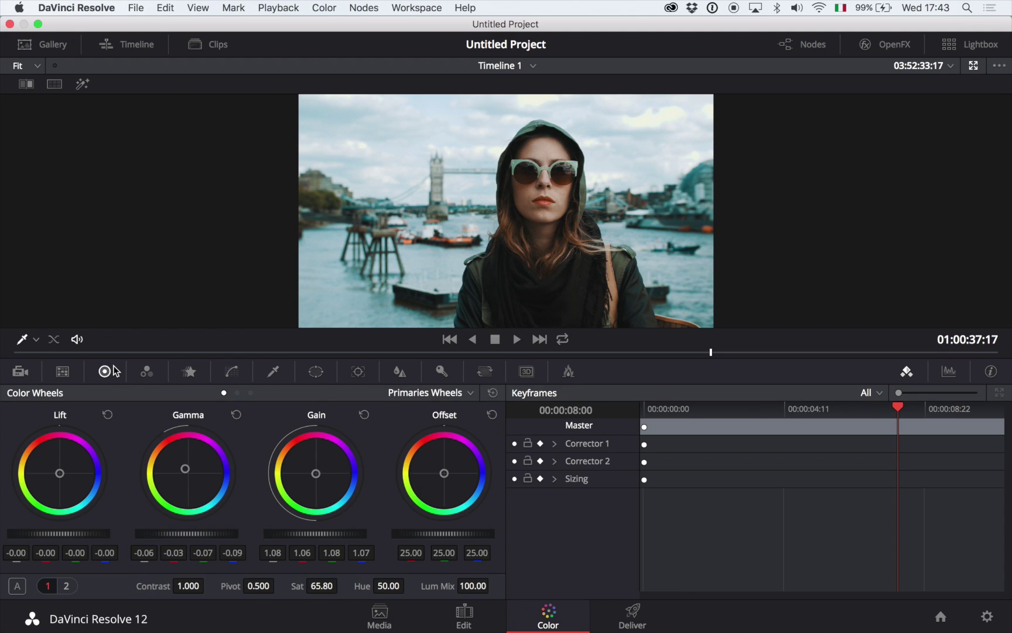
Step: Toggle the London grade bypass, scrub through the beach clip and add serial node 02
{"action": "key", "text": "shift+d"}
{"action": "key", "text": "shift+d"}
{"action": "key", "text": "shift+d"}
{"action": "key", "text": "shift+d"}
{"action": "key", "text": "shift+d"}
{"action": "key", "text": "shift+d"}
{"action": "key", "text": "shift+d"}
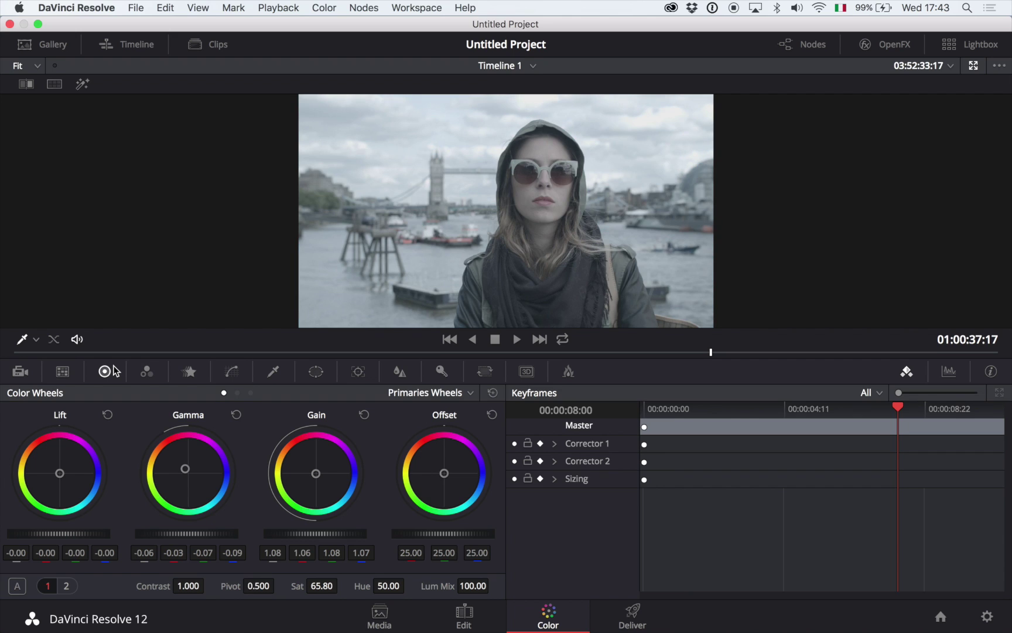
{"action": "key", "text": "shift+d"}
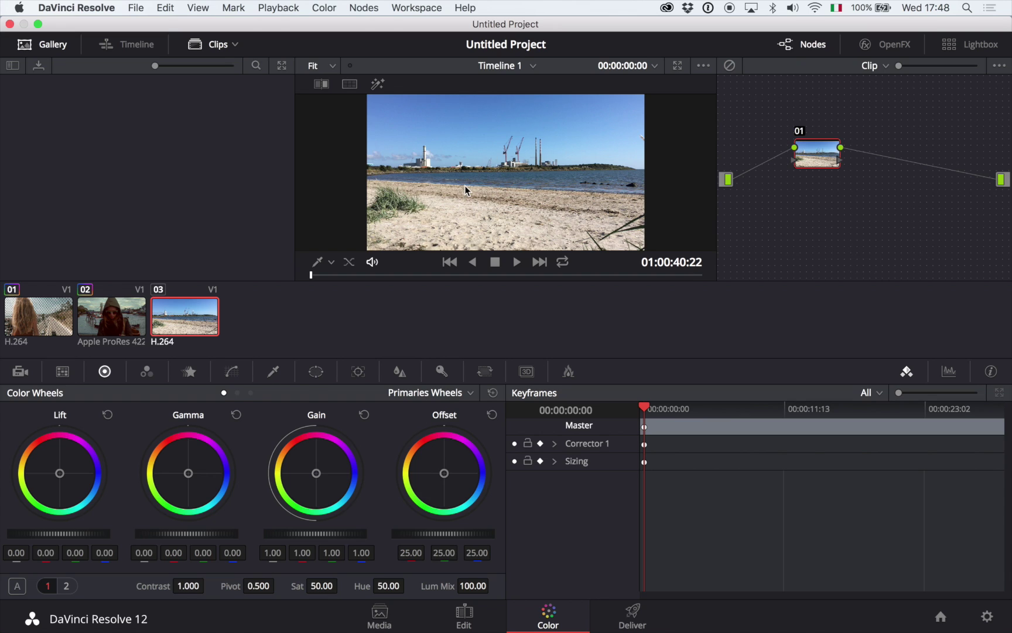
{"action": "left_click_drag", "start_coordinate": [403, 278], "coordinate": [513, 276]}
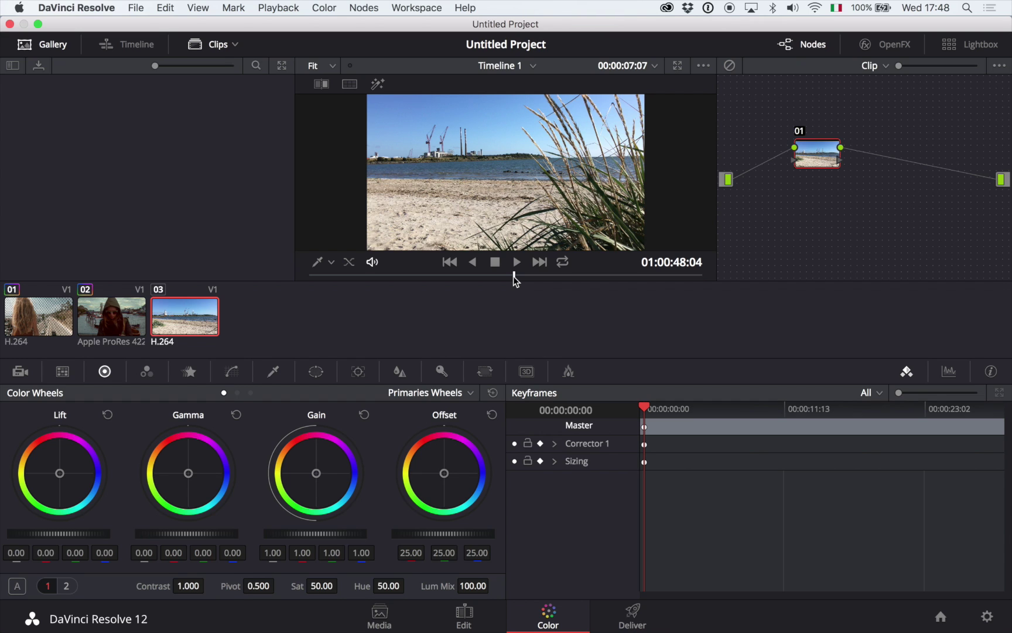
{"action": "key", "text": "alt+s"}
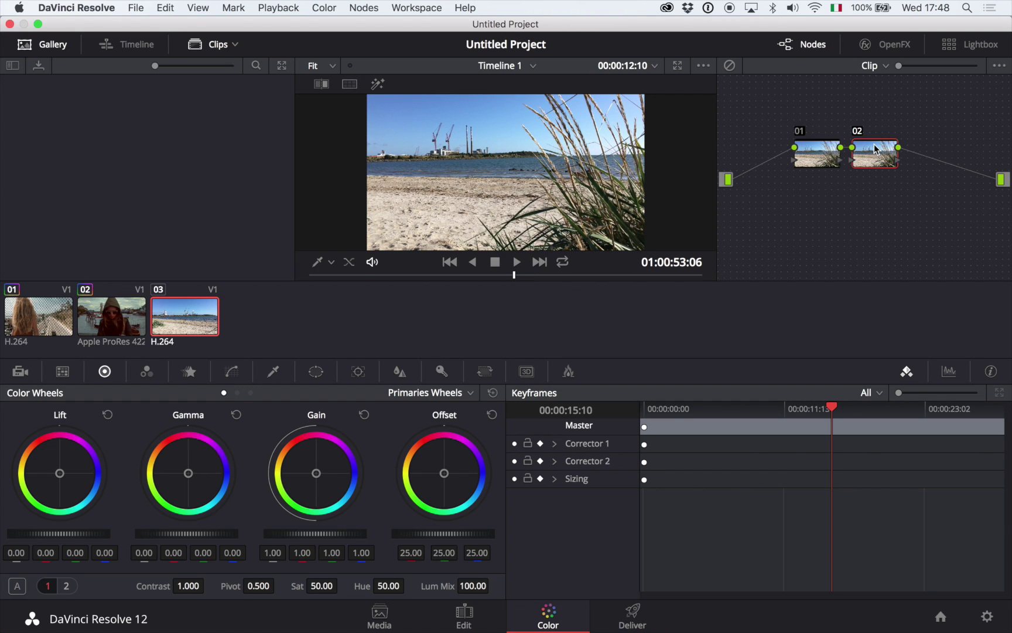
Step: Browse node 02's 3D LUT list without choosing one, then show the scopes
{"action": "right_click", "coordinate": [876, 149]}
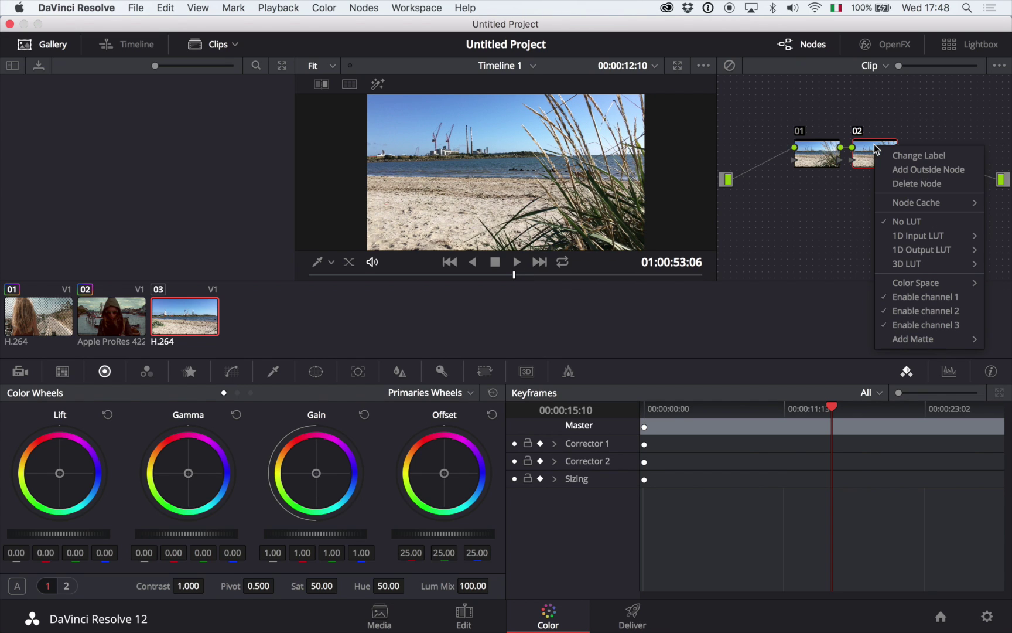
{"action": "mouse_move", "coordinate": [926, 262]}
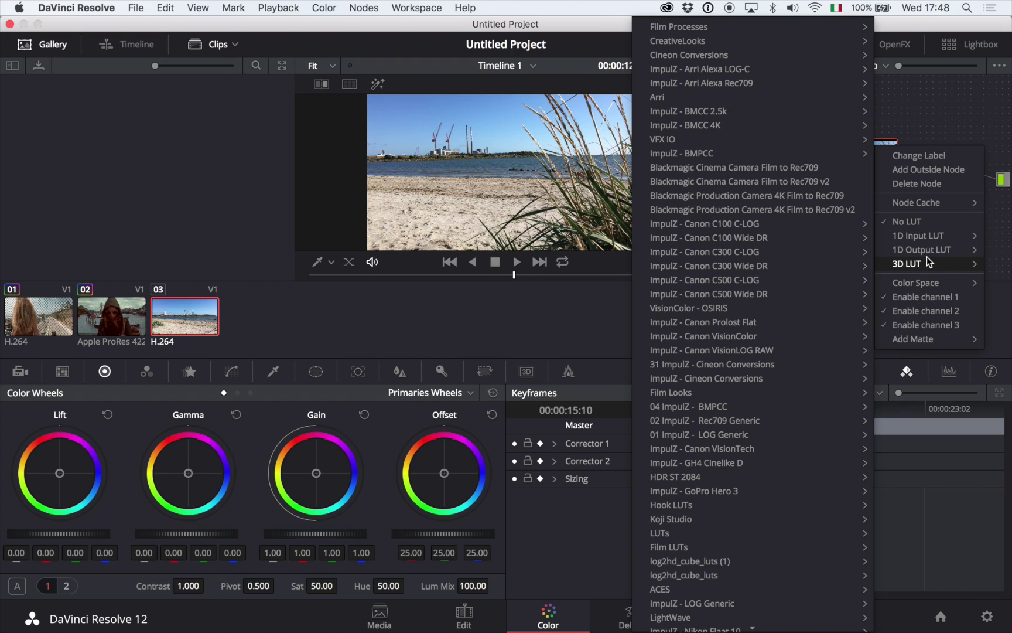
{"action": "left_click", "coordinate": [443, 298]}
{"action": "right_click", "coordinate": [473, 142]}
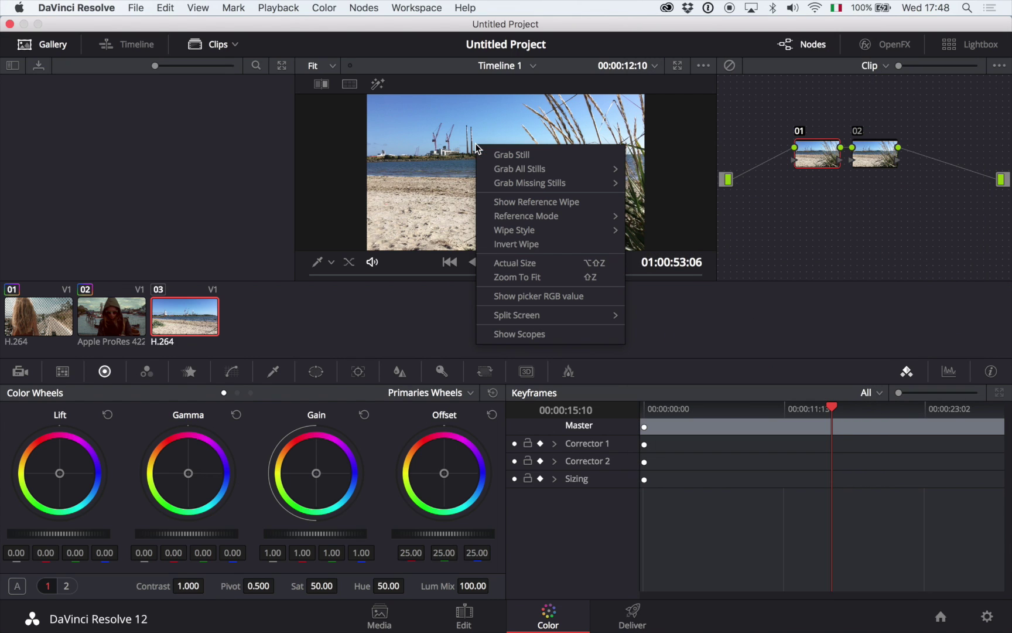
{"action": "left_click", "coordinate": [537, 333]}
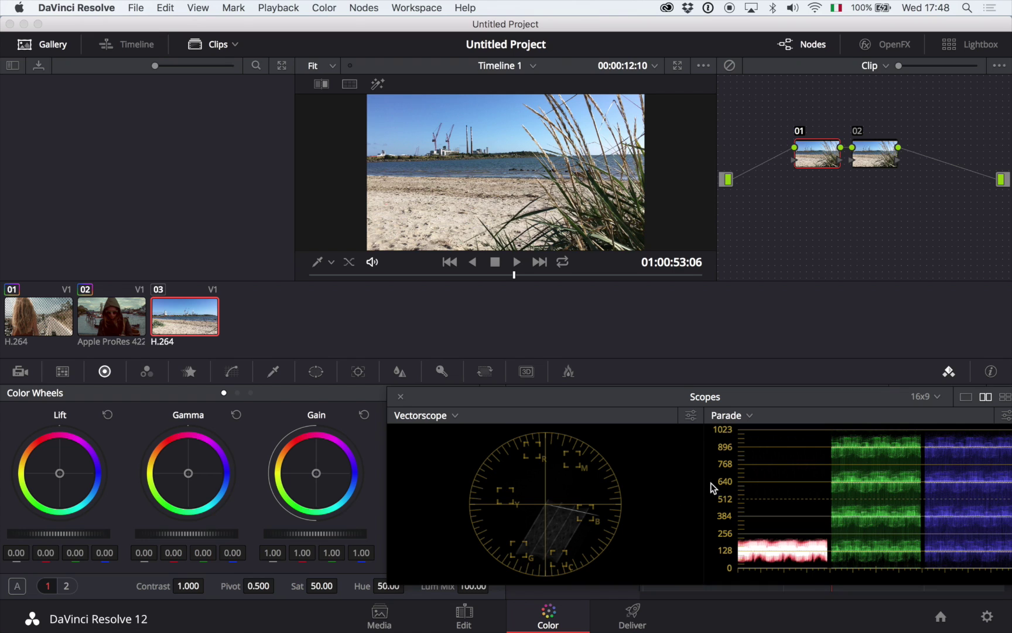
Step: Set the beach clip's node 01 to lift -0.01, gamma 0.03 and gain 0.95
{"action": "left_click_drag", "start_coordinate": [72, 530], "coordinate": [97, 530]}
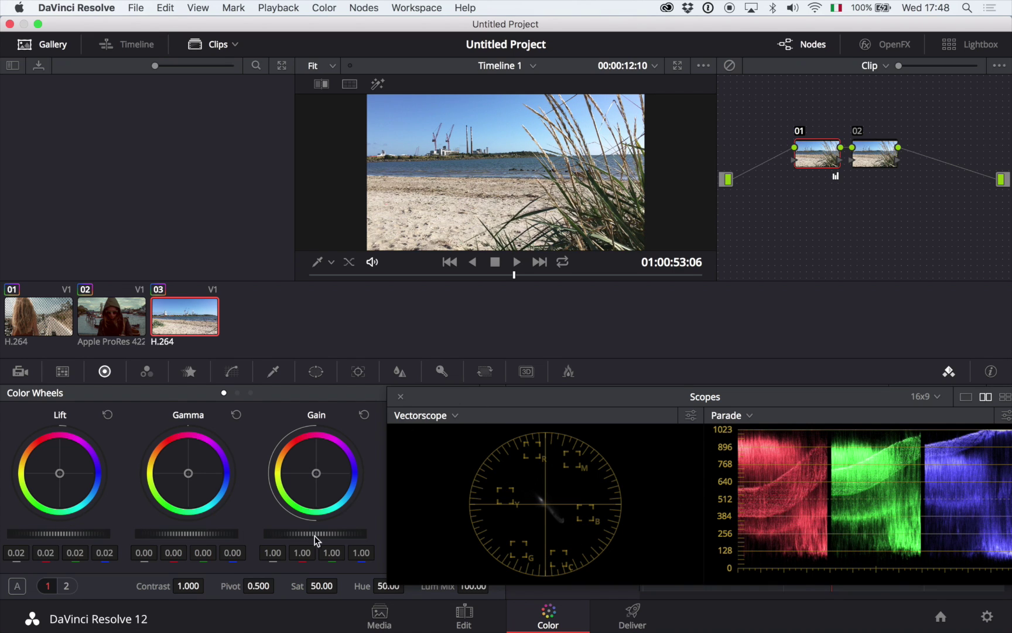
{"action": "mouse_move", "coordinate": [314, 535]}
{"action": "left_mouse_down"}
{"action": "mouse_move", "coordinate": [264, 533]}
{"action": "mouse_move", "coordinate": [304, 531]}
{"action": "left_mouse_up"}
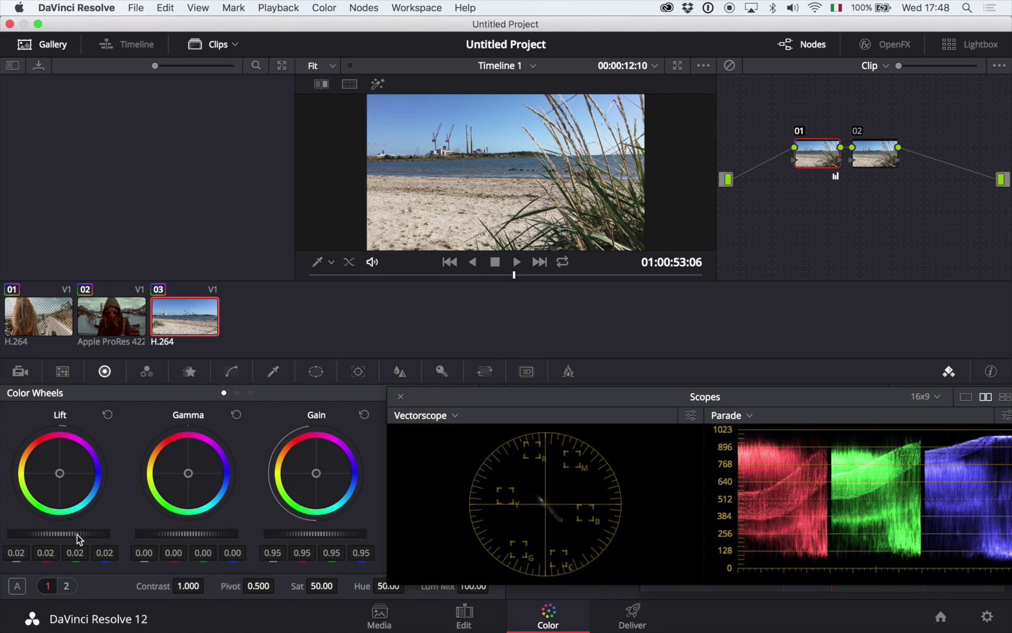
{"action": "left_click_drag", "start_coordinate": [77, 534], "coordinate": [45, 536]}
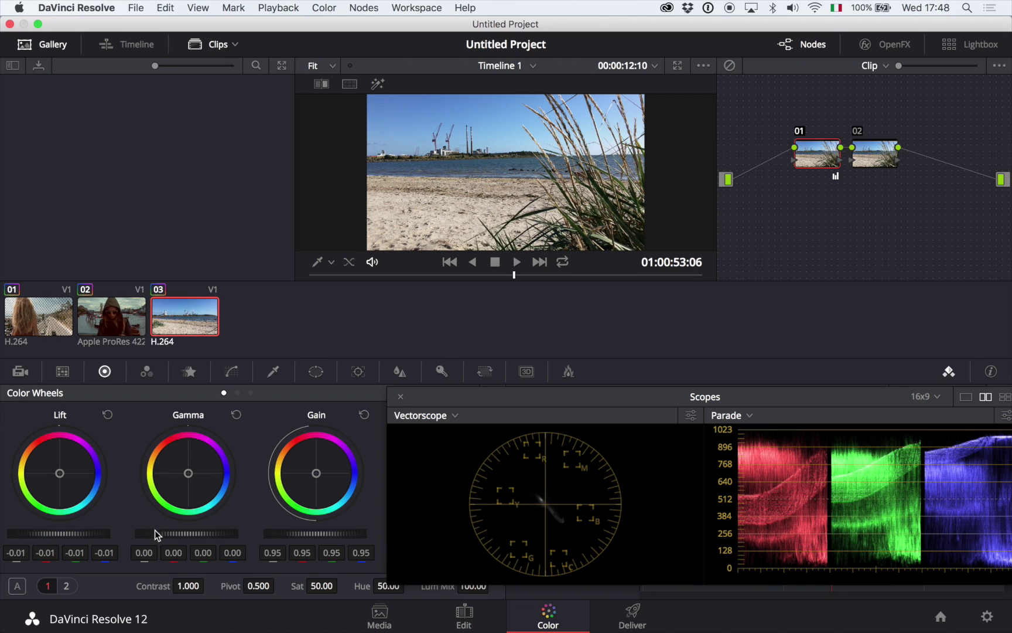
{"action": "left_click_drag", "start_coordinate": [156, 533], "coordinate": [226, 532]}
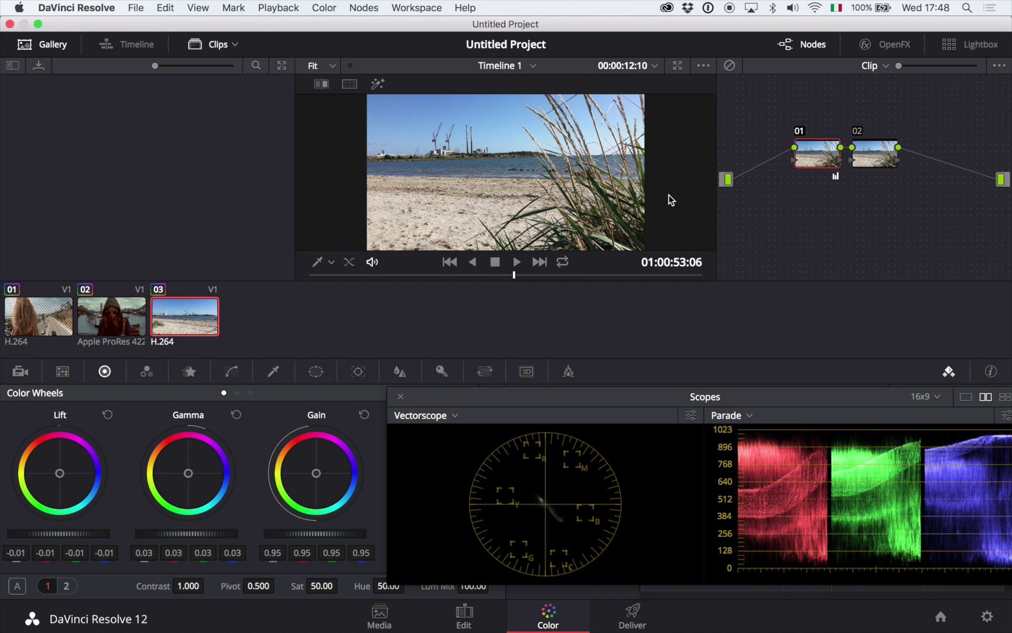
Step: Apply the VisionColor OSIRIS KDX - Rec.709 3D LUT to node 02
{"action": "left_click", "coordinate": [861, 158]}
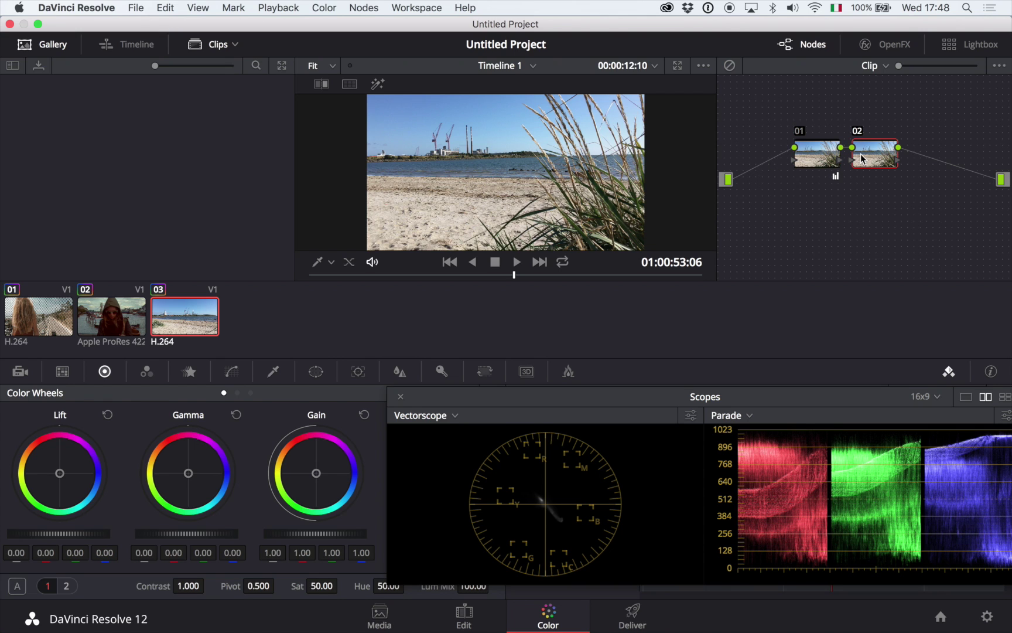
{"action": "right_click", "coordinate": [861, 158]}
{"action": "mouse_move", "coordinate": [906, 276]}
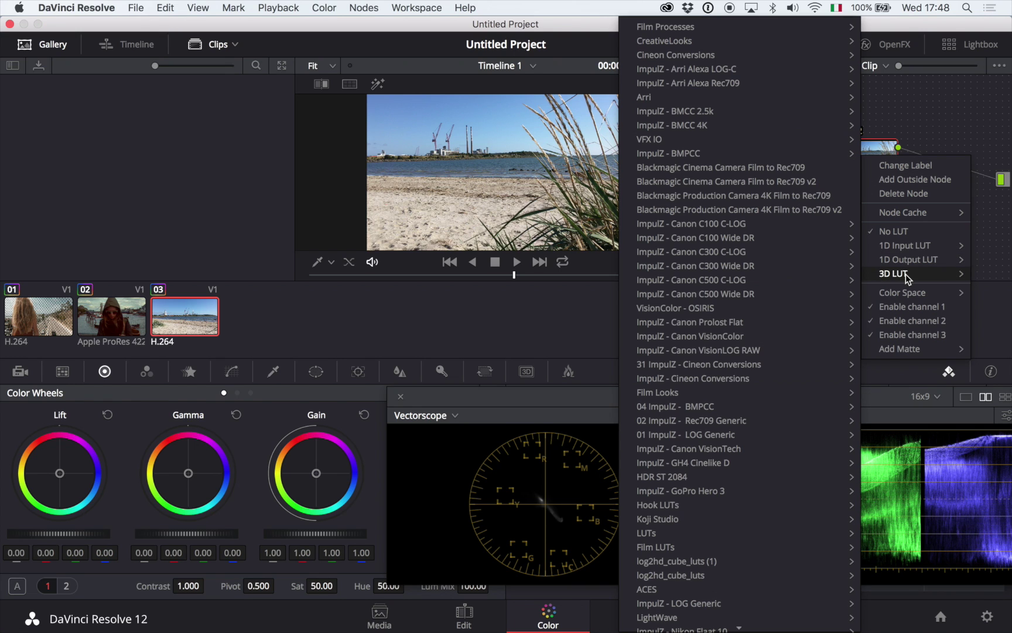
{"action": "mouse_move", "coordinate": [722, 305]}
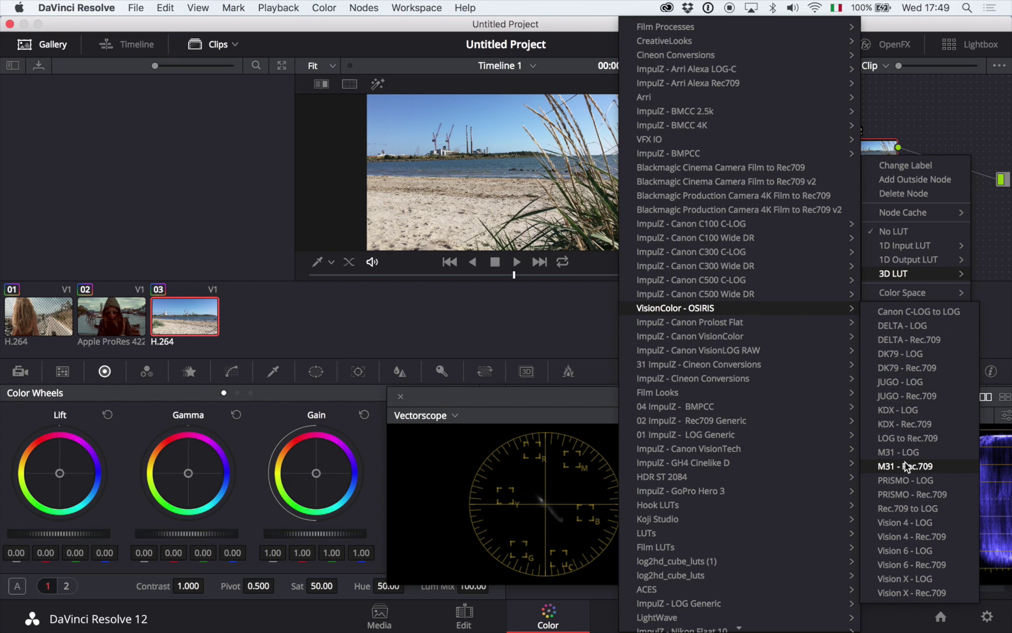
{"action": "left_click", "coordinate": [906, 425]}
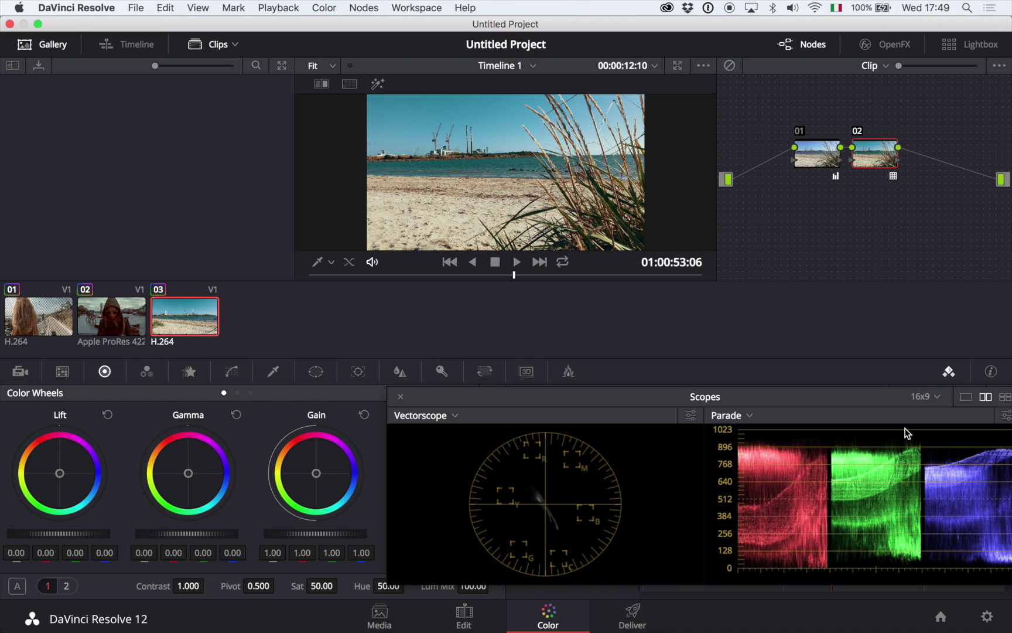
Step: Try the KDX - LOG LUT on node 02, then revert to KDX - Rec.709
{"action": "right_click", "coordinate": [861, 152]}
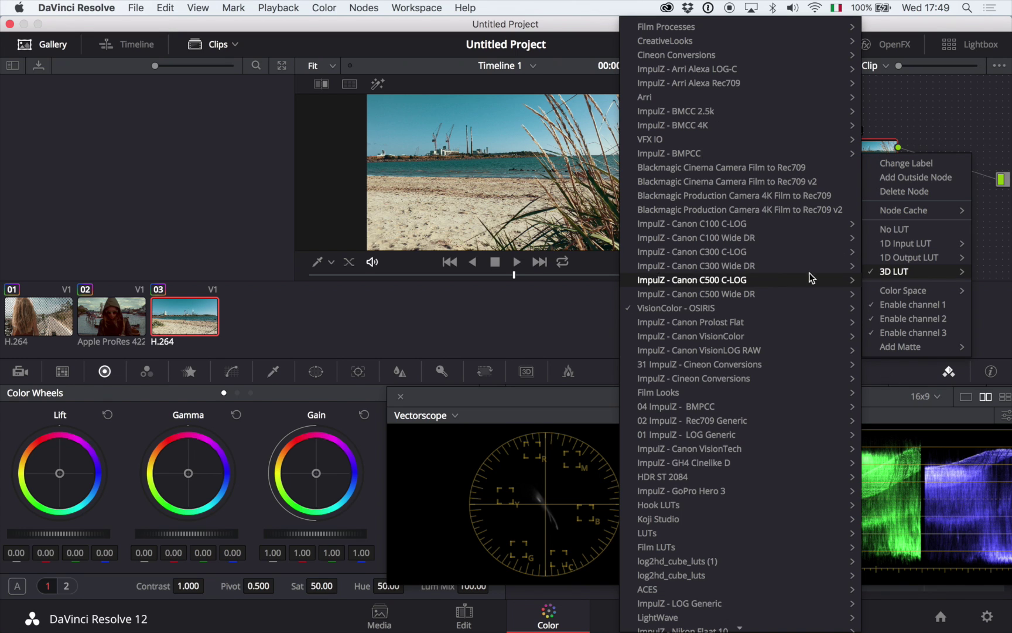
{"action": "mouse_move", "coordinate": [755, 306]}
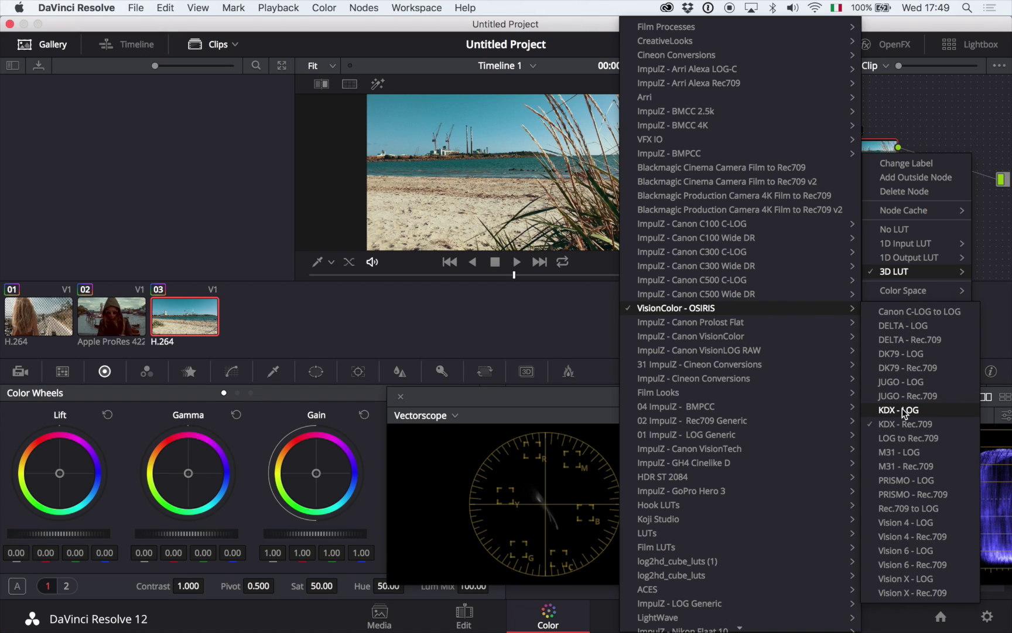
{"action": "left_click", "coordinate": [902, 410]}
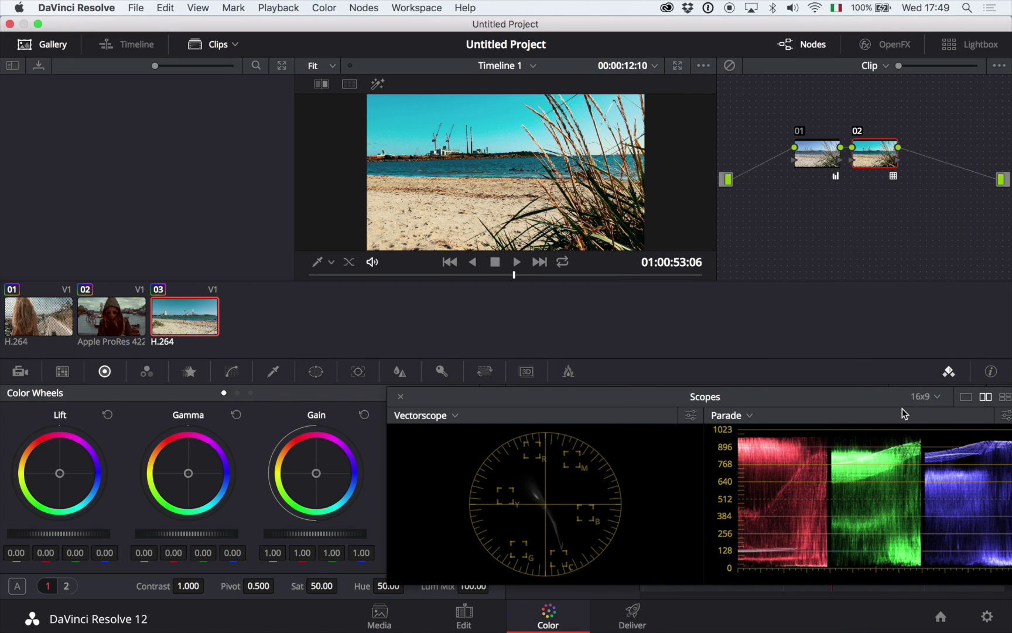
{"action": "right_click", "coordinate": [869, 169]}
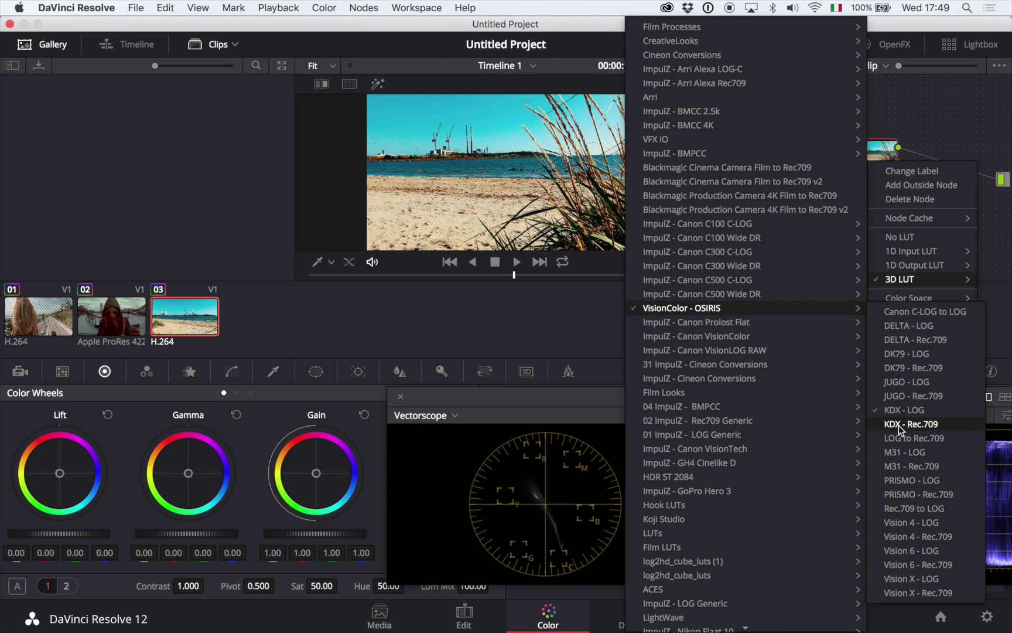
{"action": "left_click", "coordinate": [909, 421]}
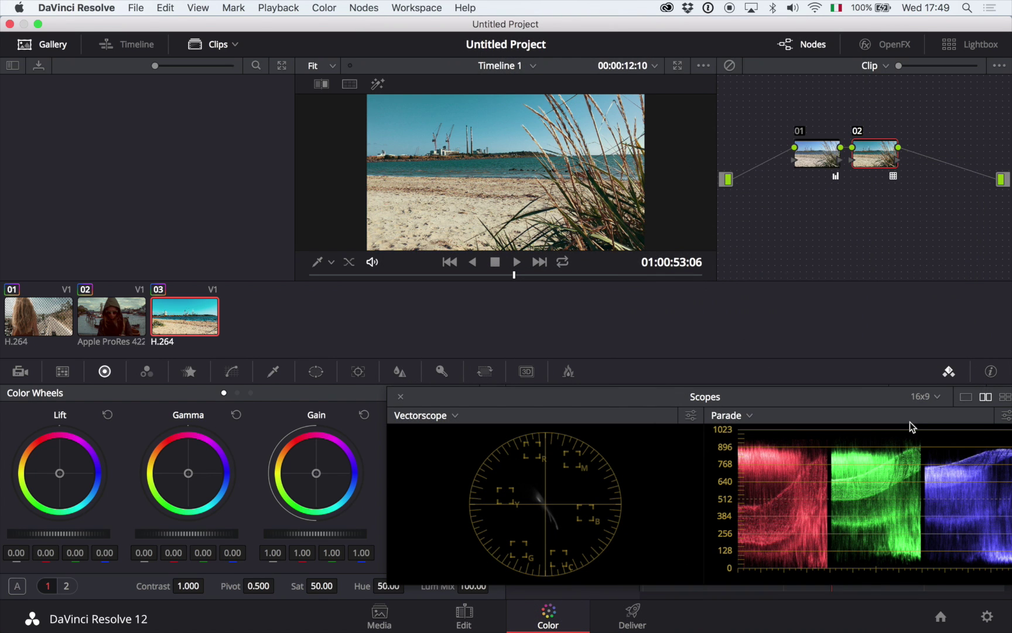
Step: On the beach clip's node 01, set the blur radius to 0.48 for slight sharpening
{"action": "left_click", "coordinate": [819, 154]}
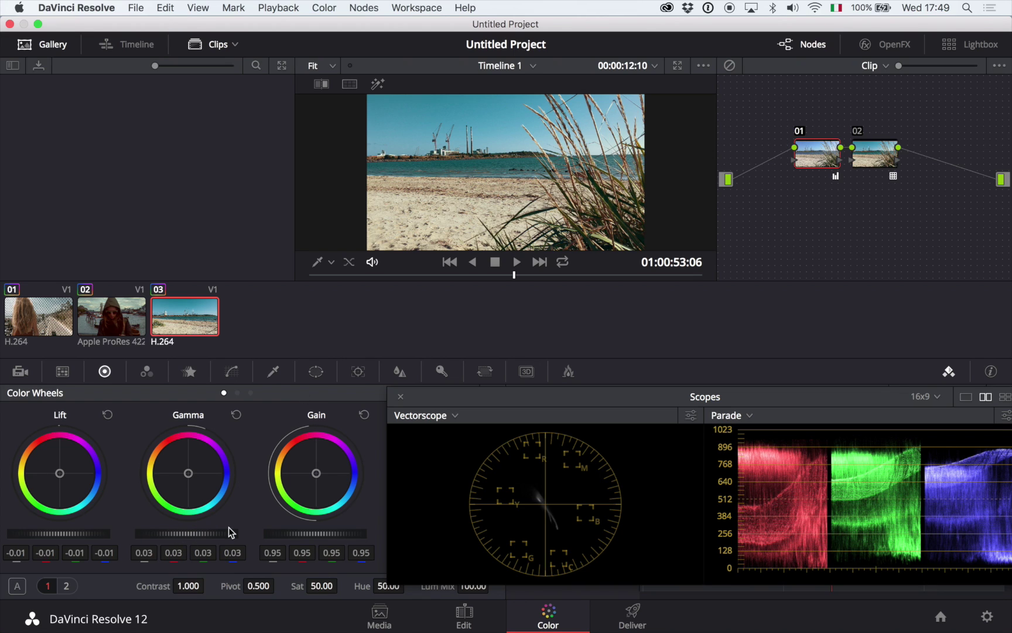
{"action": "scroll", "coordinate": [228, 527], "scroll_direction": "up", "scroll_amount": 2}
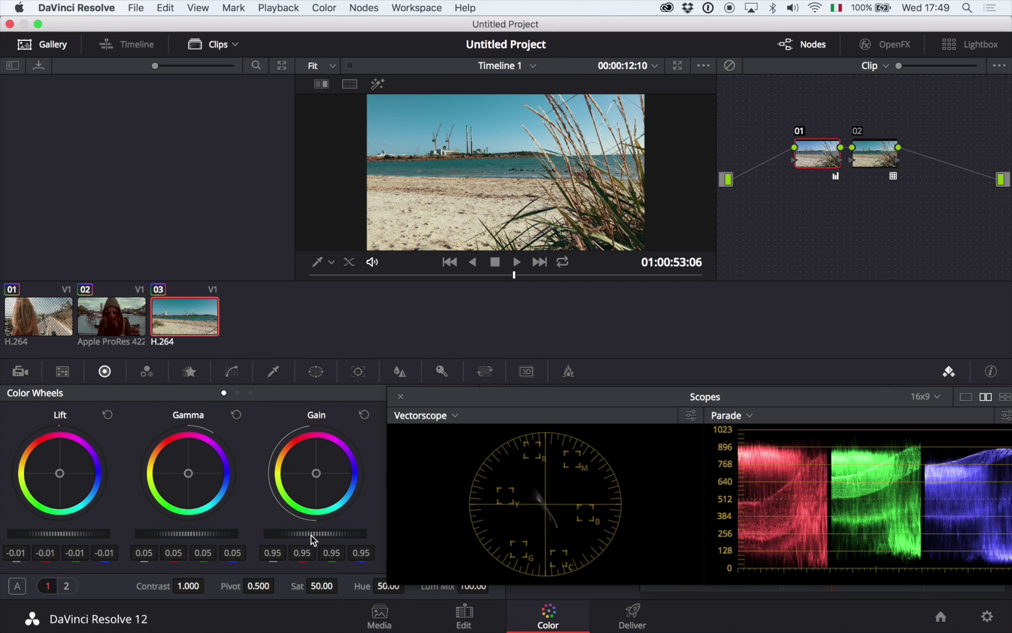
{"action": "scroll", "coordinate": [8, 540], "scroll_direction": "down", "scroll_amount": 2}
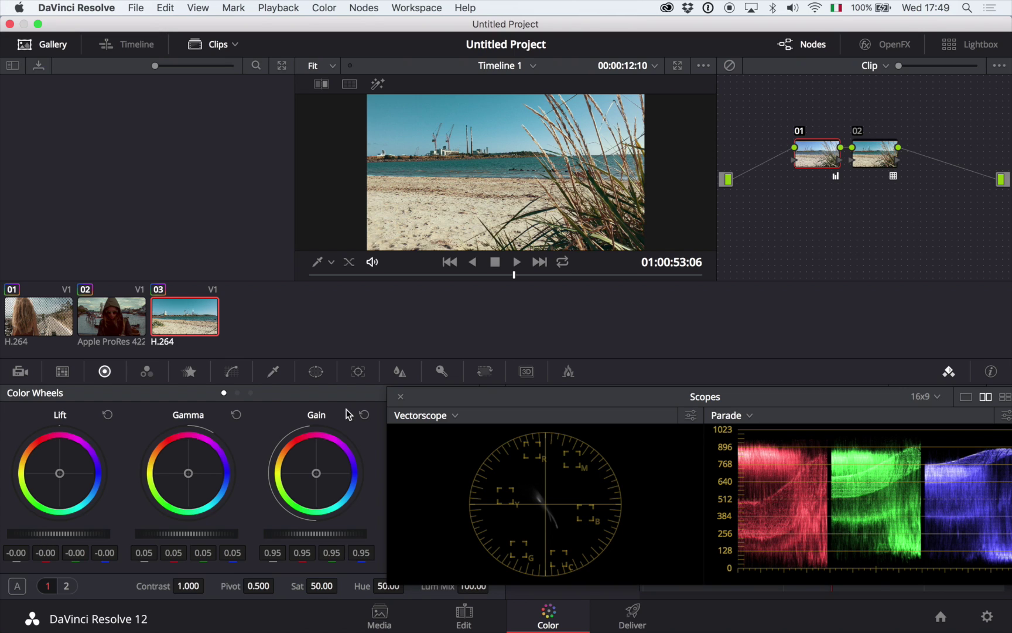
{"action": "left_click", "coordinate": [400, 370]}
{"action": "left_click_drag", "start_coordinate": [36, 483], "coordinate": [36, 489]}
{"action": "left_click", "coordinate": [104, 371]}
Step: Nudge the beach clip's gain slightly toward blue, comparing graded and ungraded views
{"action": "key", "text": "alt+d"}
{"action": "key", "text": "alt+d"}
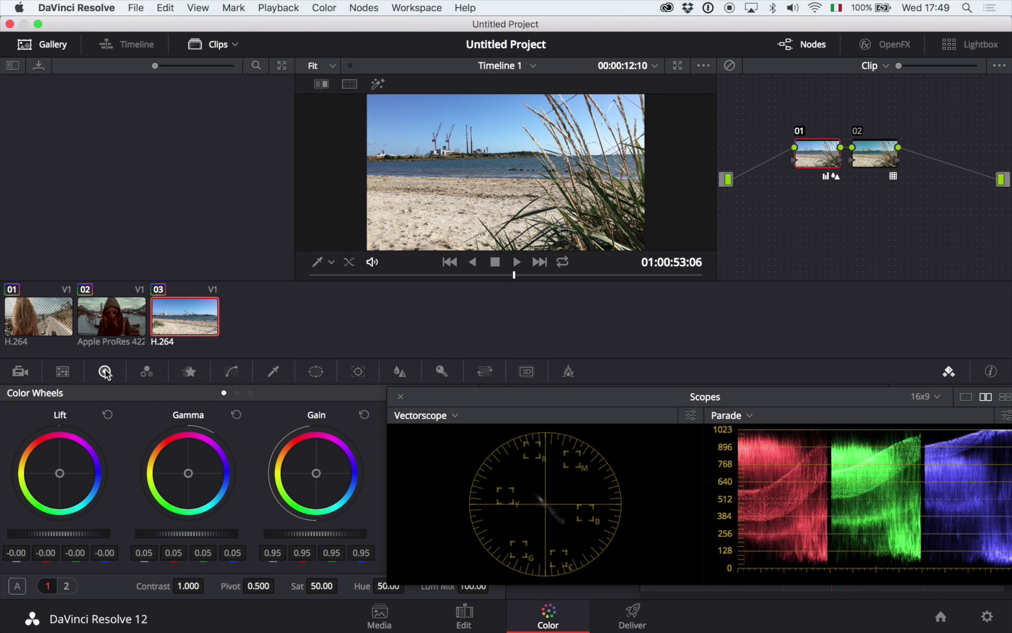
{"action": "key", "text": "alt+d"}
{"action": "key", "text": "alt+d"}
{"action": "key", "text": "alt+d"}
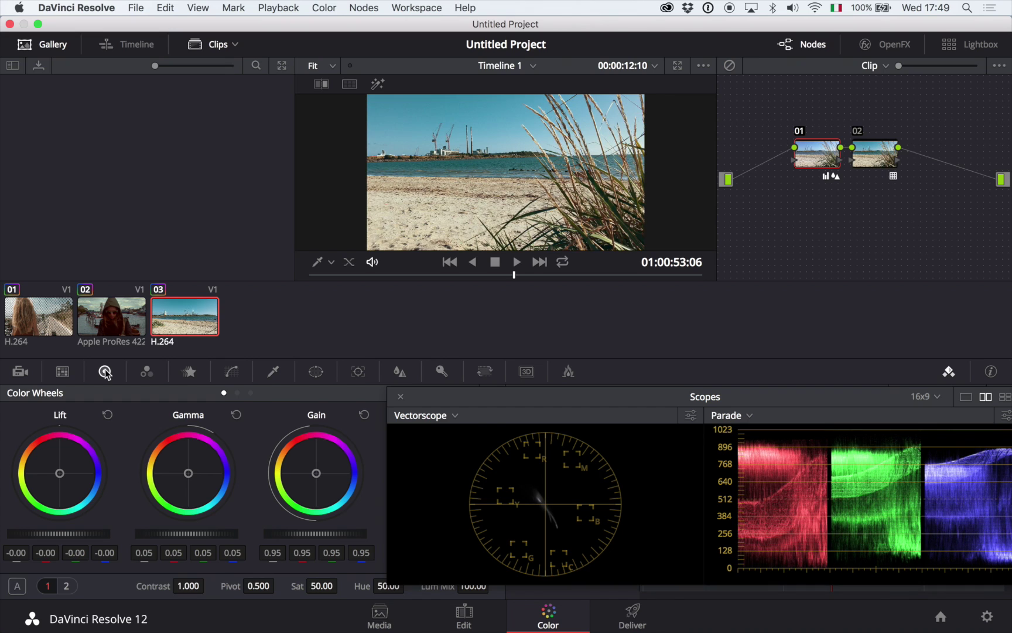
{"action": "key", "text": "alt+d"}
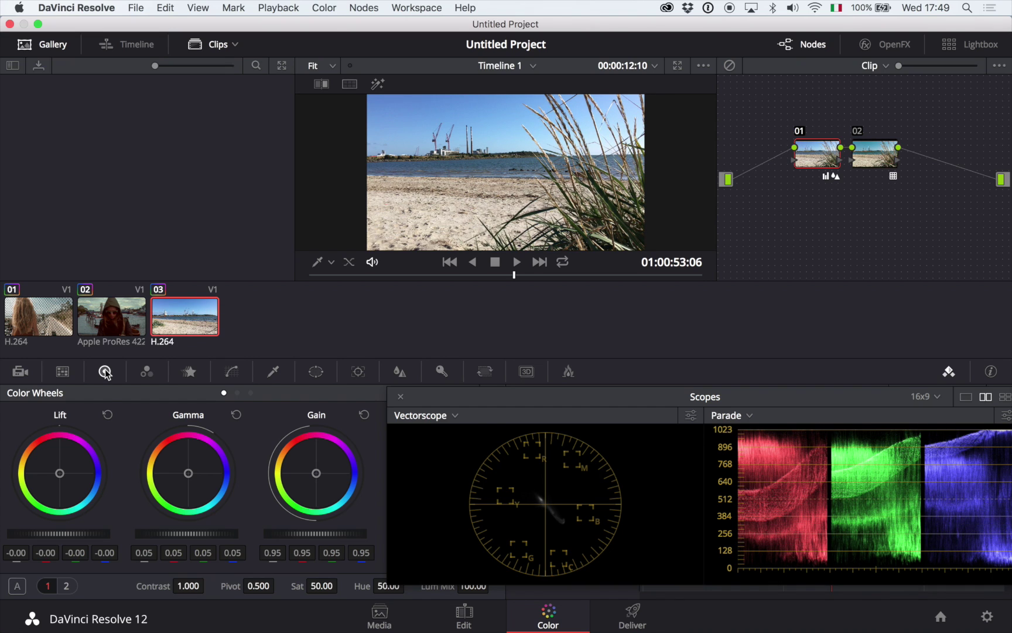
{"action": "key", "text": "alt+d"}
{"action": "key", "text": "alt+d"}
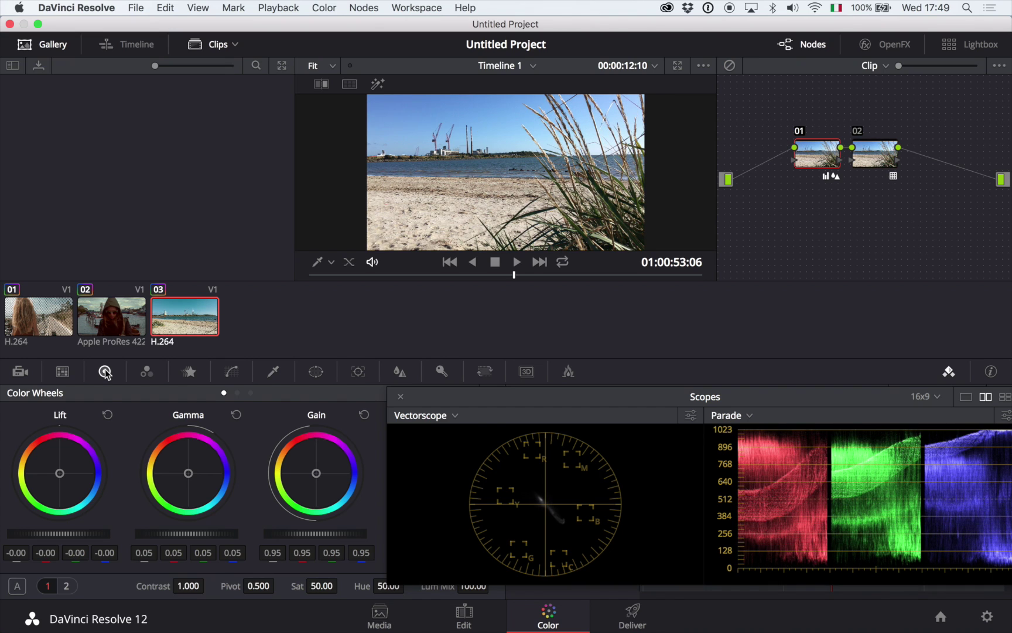
{"action": "key", "text": "alt+d"}
{"action": "key", "text": "alt+d"}
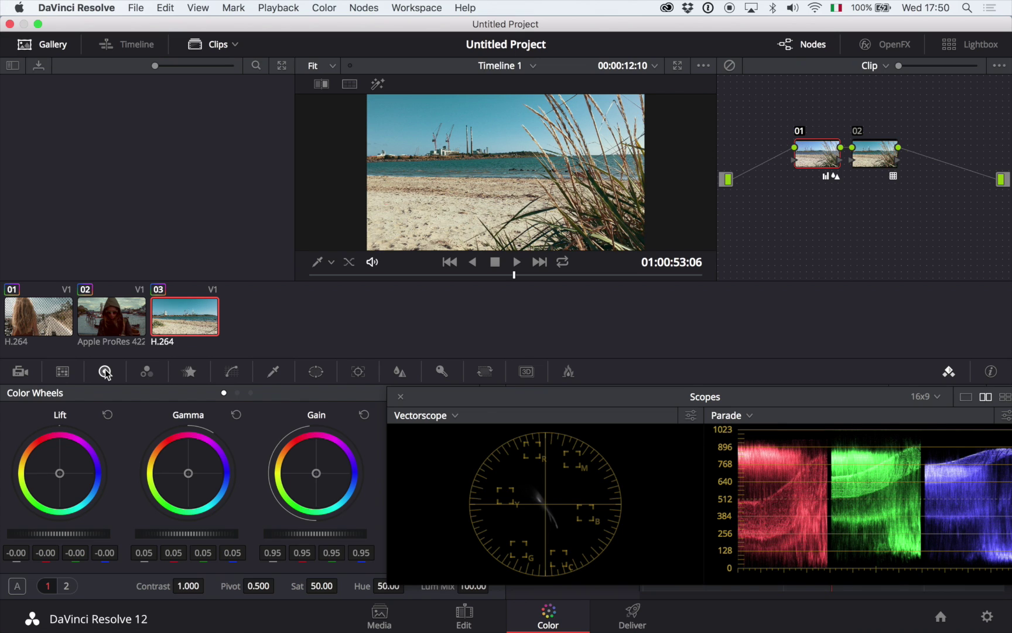
{"action": "key", "text": "alt+d"}
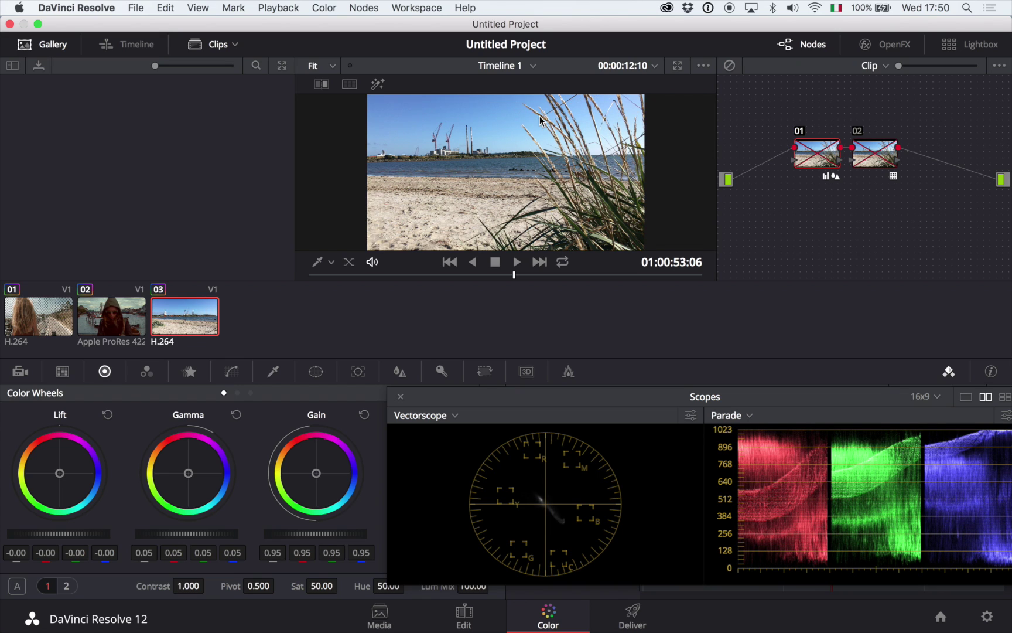
{"action": "key", "text": "alt+d"}
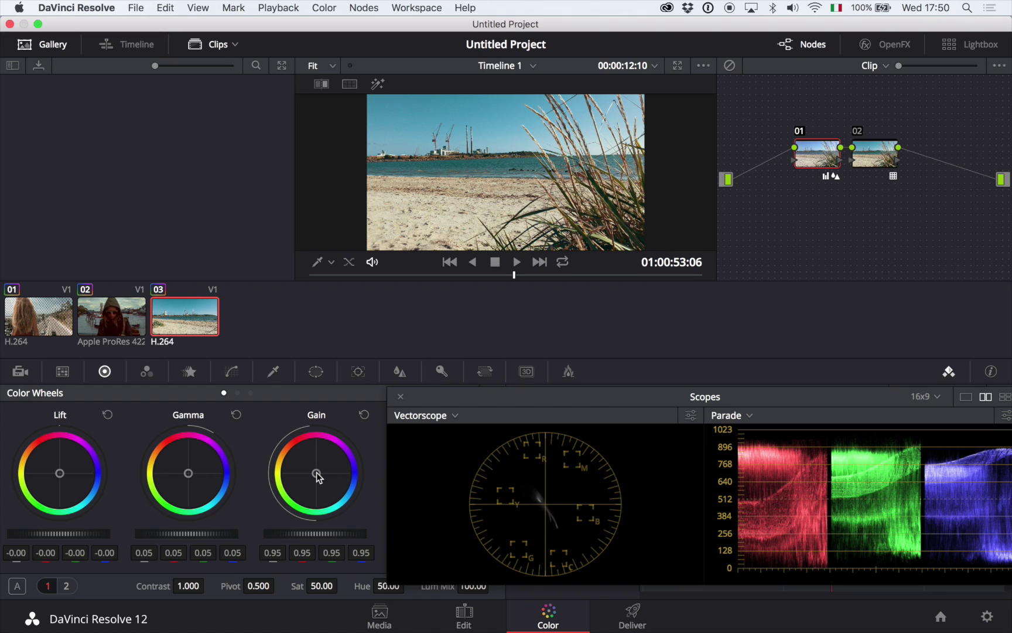
{"action": "left_click_drag", "start_coordinate": [319, 477], "coordinate": [327, 476]}
{"action": "key", "text": "shift+d"}
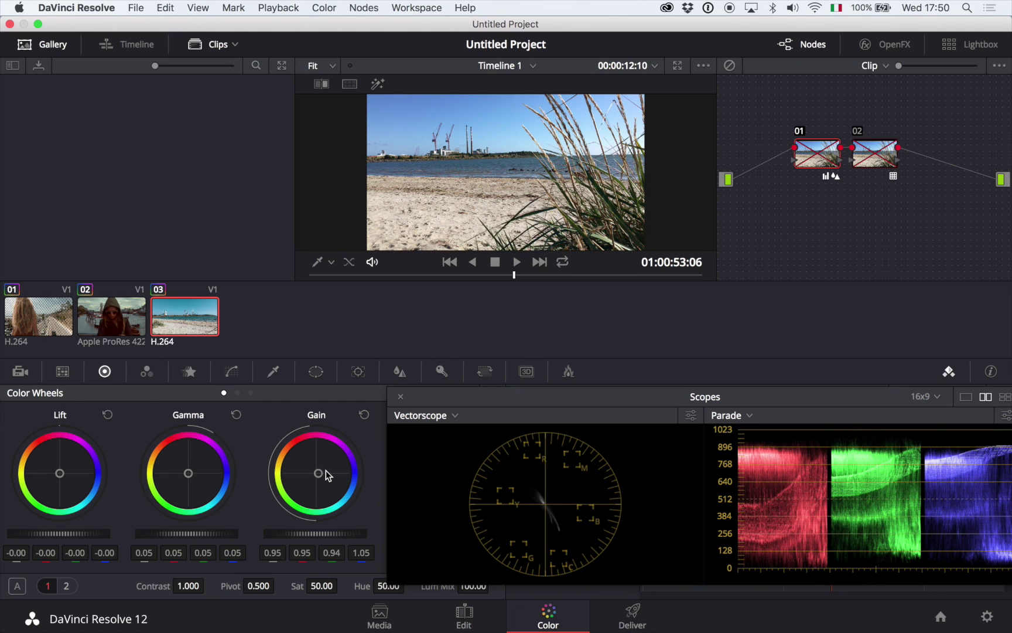
{"action": "key", "text": "shift+d"}
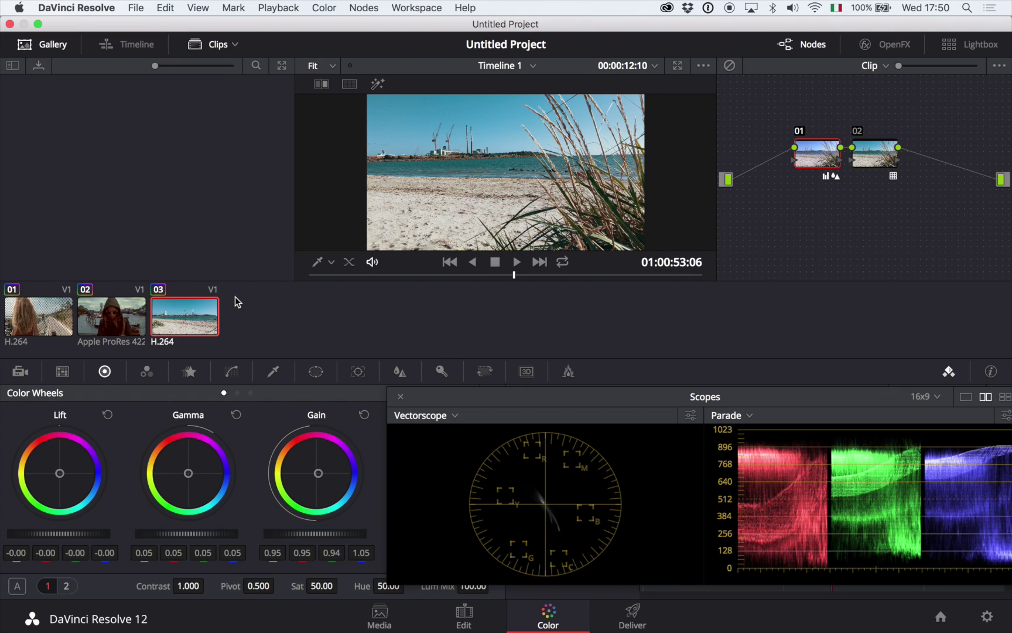
Step: Reset all grades and nodes on the London clip
{"action": "left_click", "coordinate": [132, 307]}
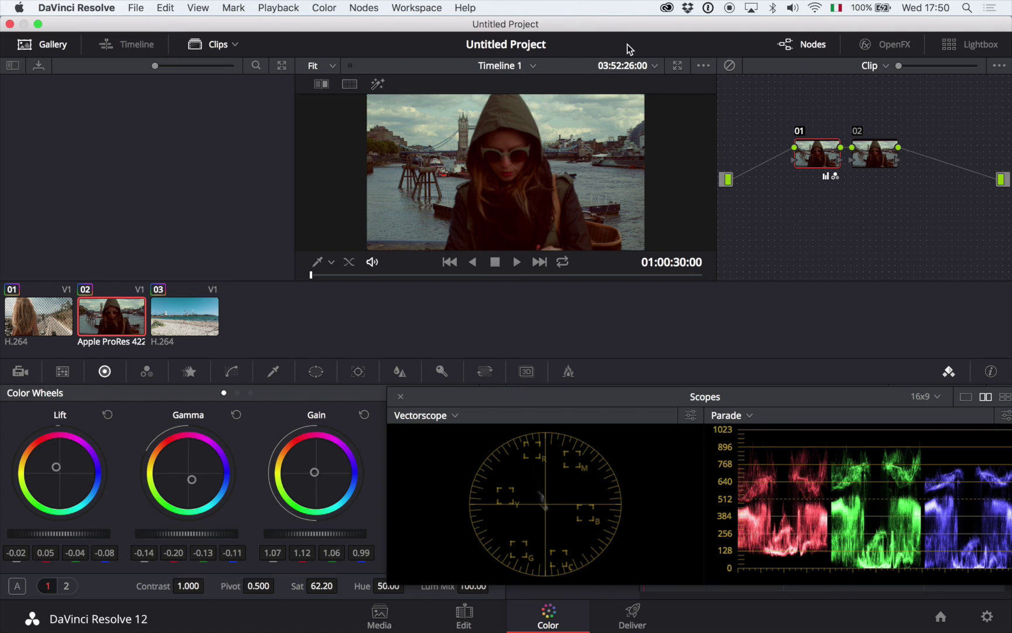
{"action": "left_click", "coordinate": [317, 8]}
{"action": "left_click", "coordinate": [348, 52]}
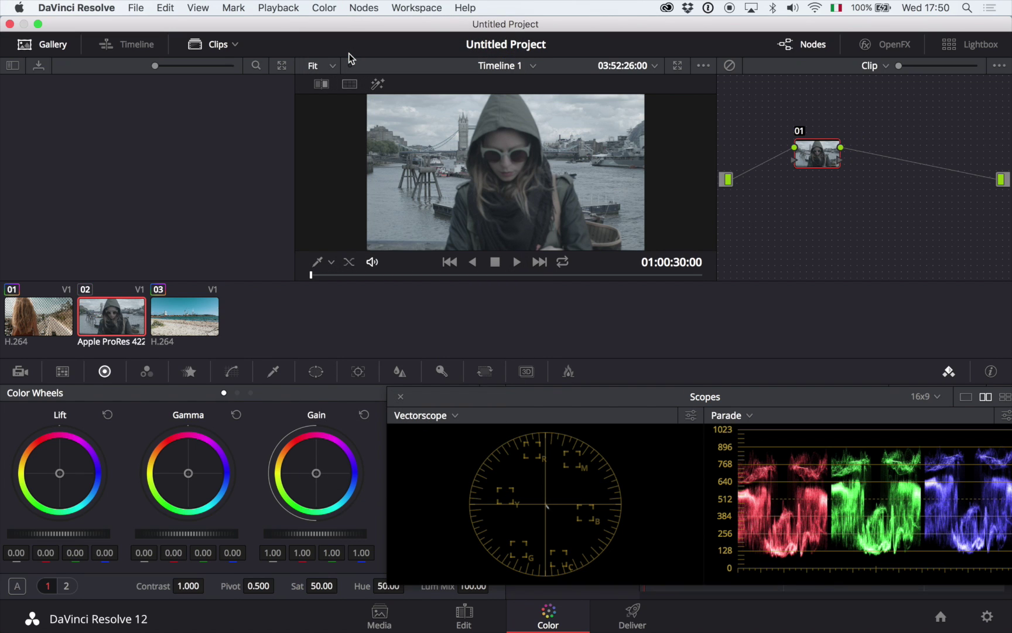
Step: Add serial node 02 and give it the VisionColor OSIRIS Vision 6 - LOG 3D LUT
{"action": "key", "text": "alt+s"}
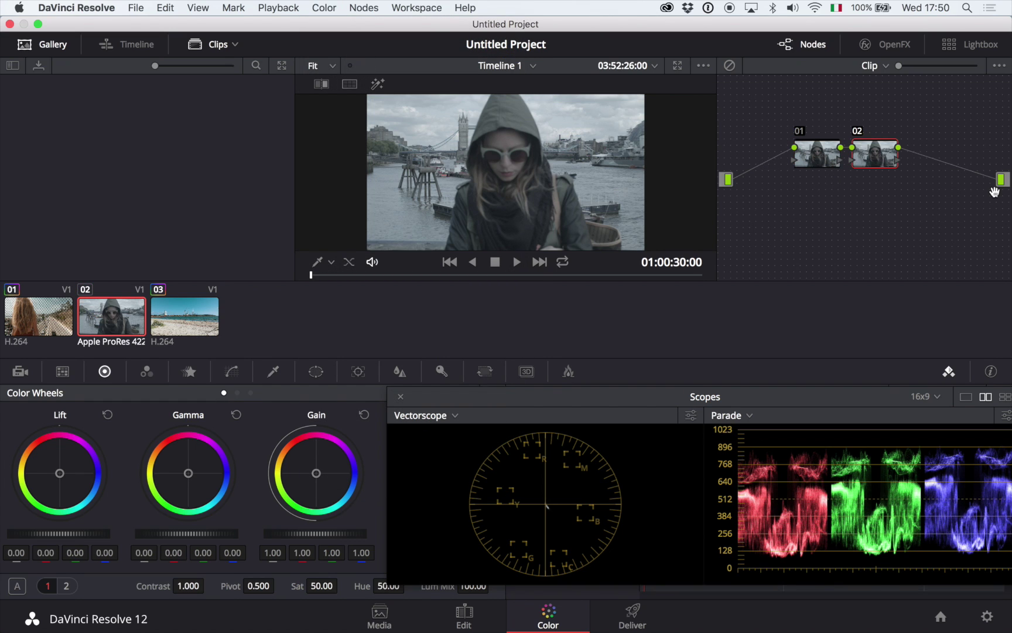
{"action": "right_click", "coordinate": [879, 156]}
{"action": "mouse_move", "coordinate": [905, 271]}
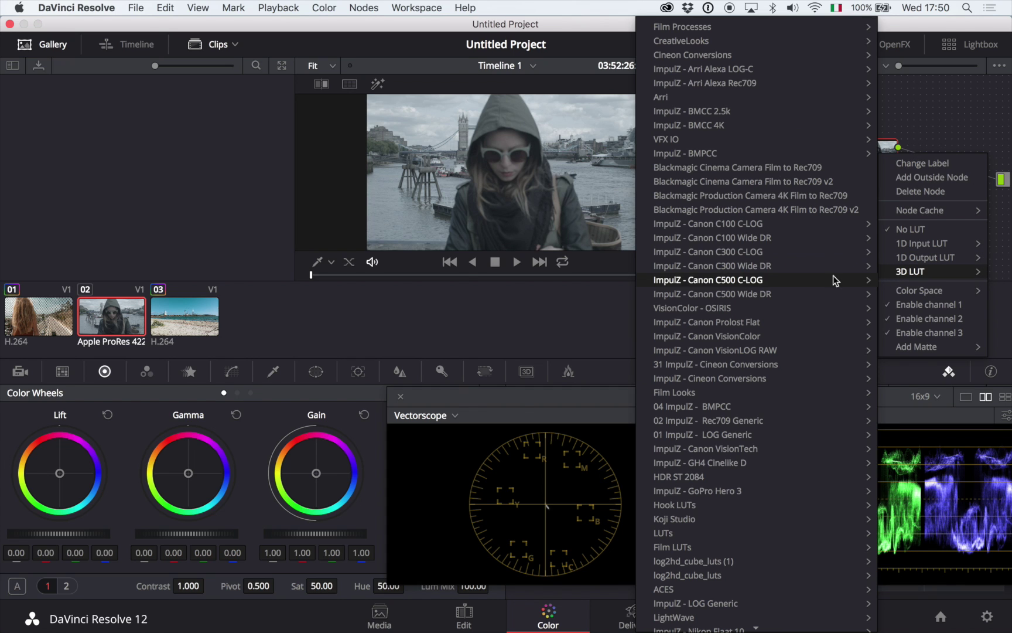
{"action": "mouse_move", "coordinate": [749, 280]}
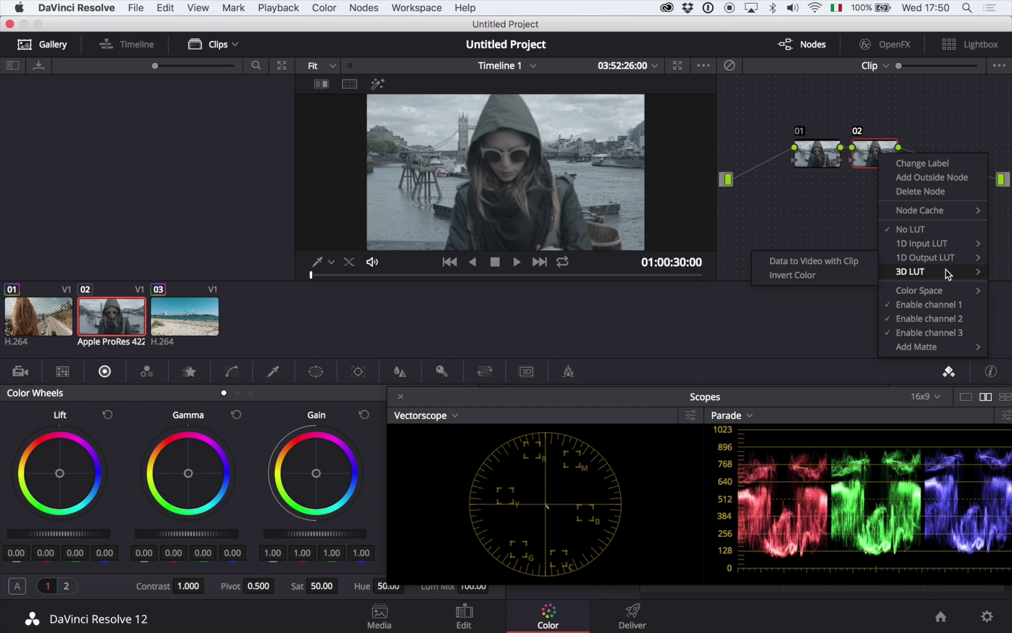
{"action": "mouse_move", "coordinate": [946, 269]}
{"action": "mouse_move", "coordinate": [785, 293]}
{"action": "mouse_move", "coordinate": [766, 314]}
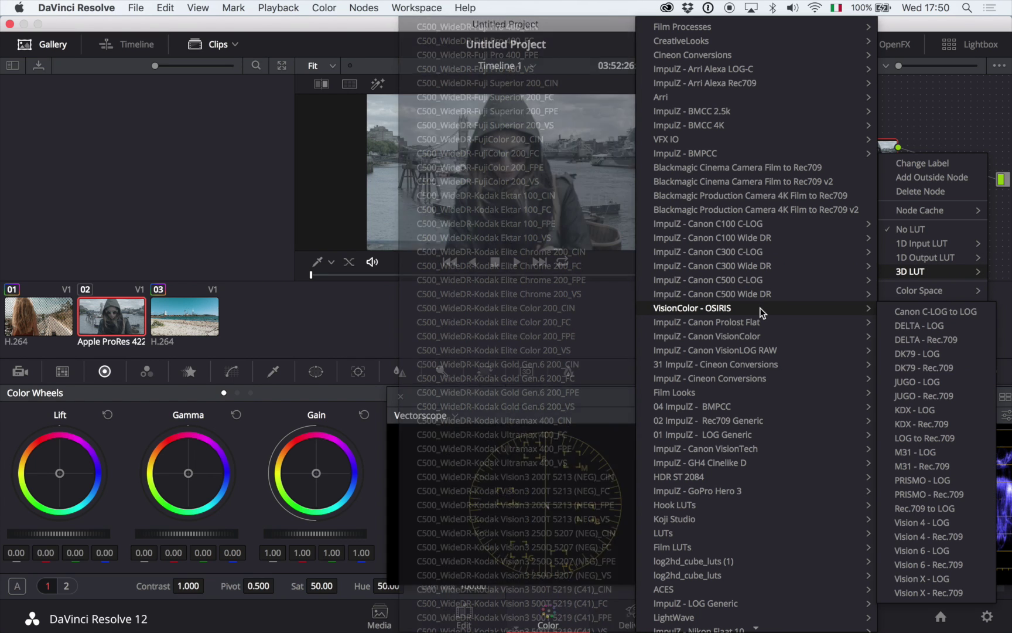
{"action": "left_click", "coordinate": [908, 550]}
{"action": "left_click", "coordinate": [814, 157]}
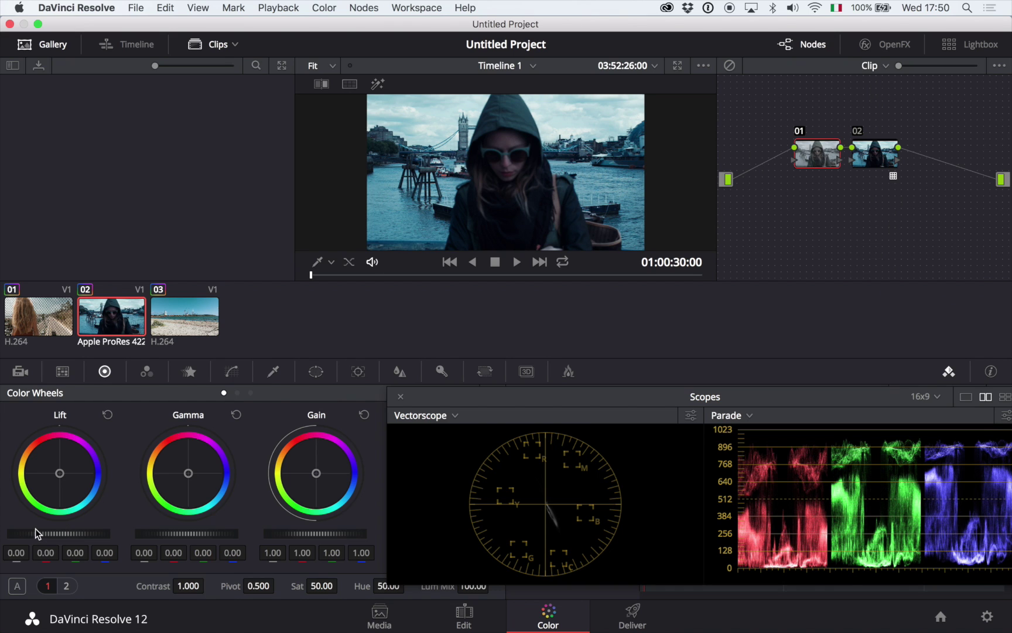
Step: Set node 01 lift to 0.05, review playback, then lower gain from 1.03 to 0.97
{"action": "left_click_drag", "start_coordinate": [35, 528], "coordinate": [97, 530]}
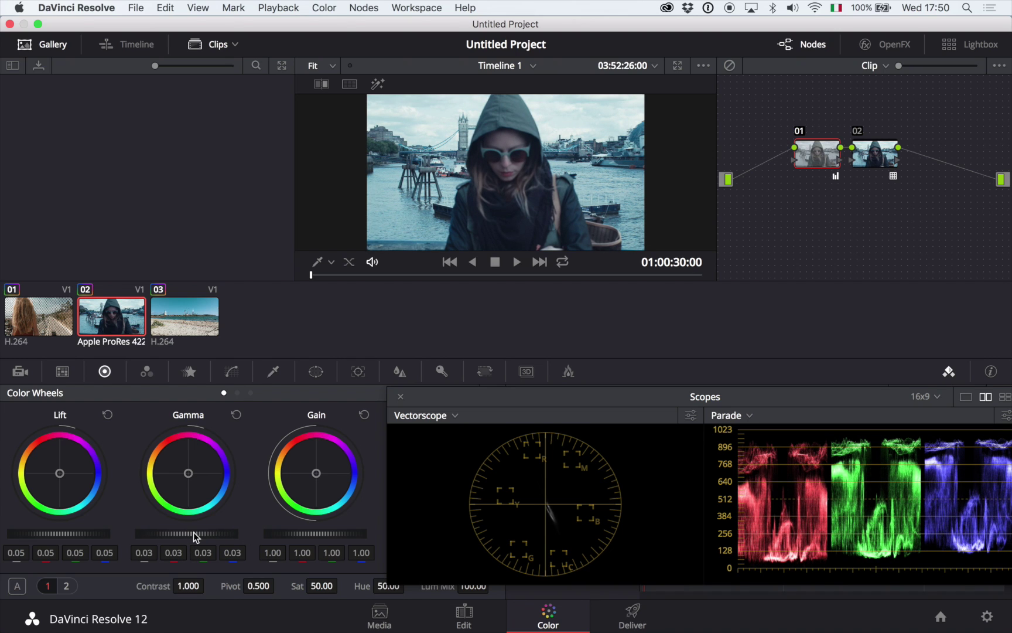
{"action": "mouse_move", "coordinate": [333, 531]}
{"action": "left_mouse_down"}
{"action": "mouse_move", "coordinate": [379, 531]}
{"action": "mouse_move", "coordinate": [335, 532]}
{"action": "left_mouse_up"}
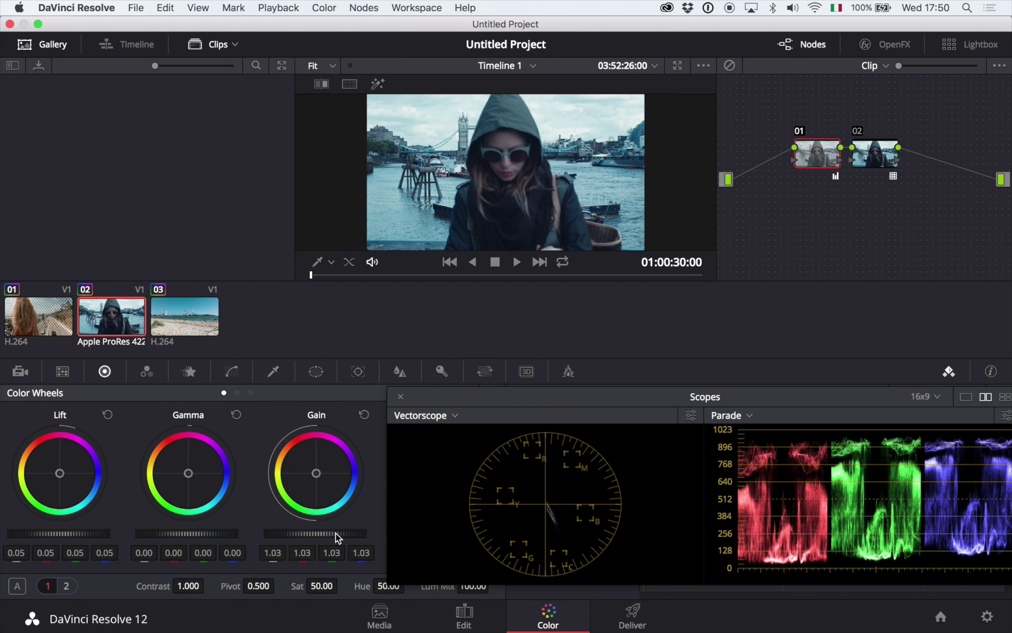
{"action": "key", "text": "space"}
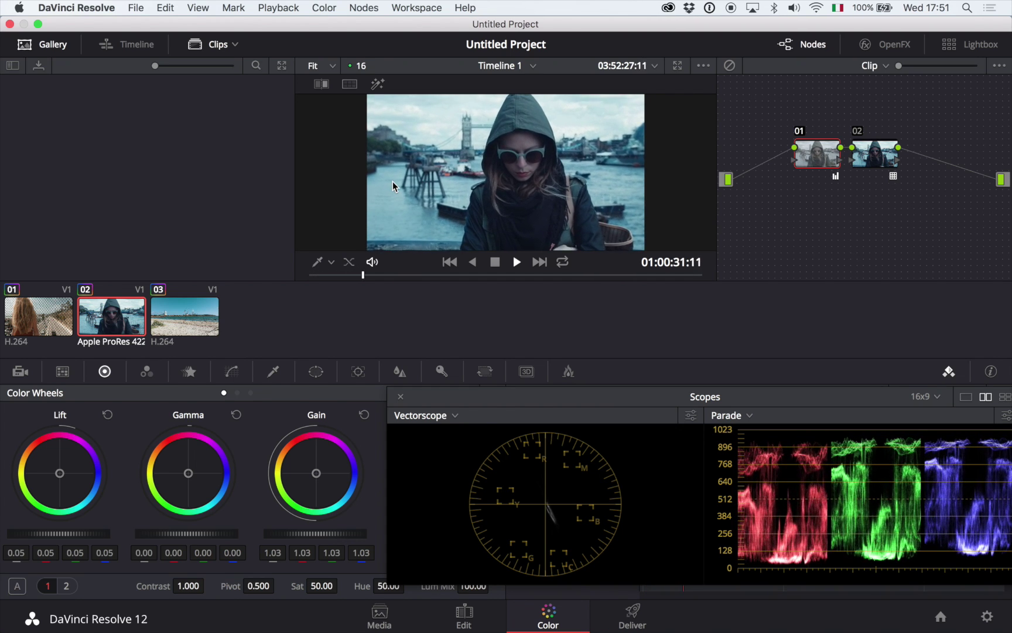
{"action": "key", "text": "alt+f"}
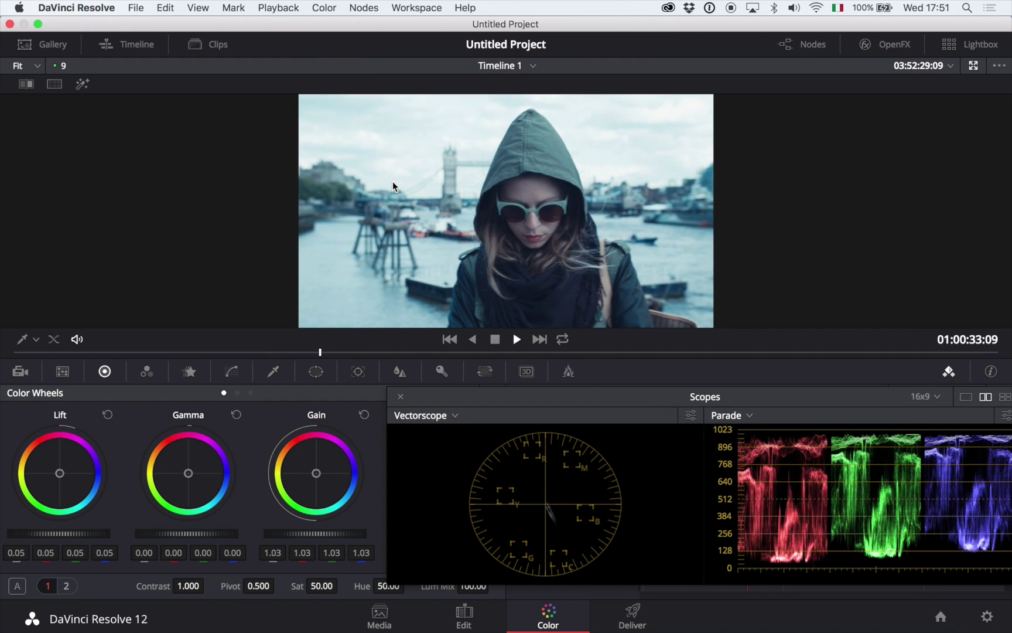
{"action": "key", "text": "space"}
{"action": "left_click_drag", "start_coordinate": [326, 533], "coordinate": [299, 532]}
{"action": "key", "text": "alt+f"}
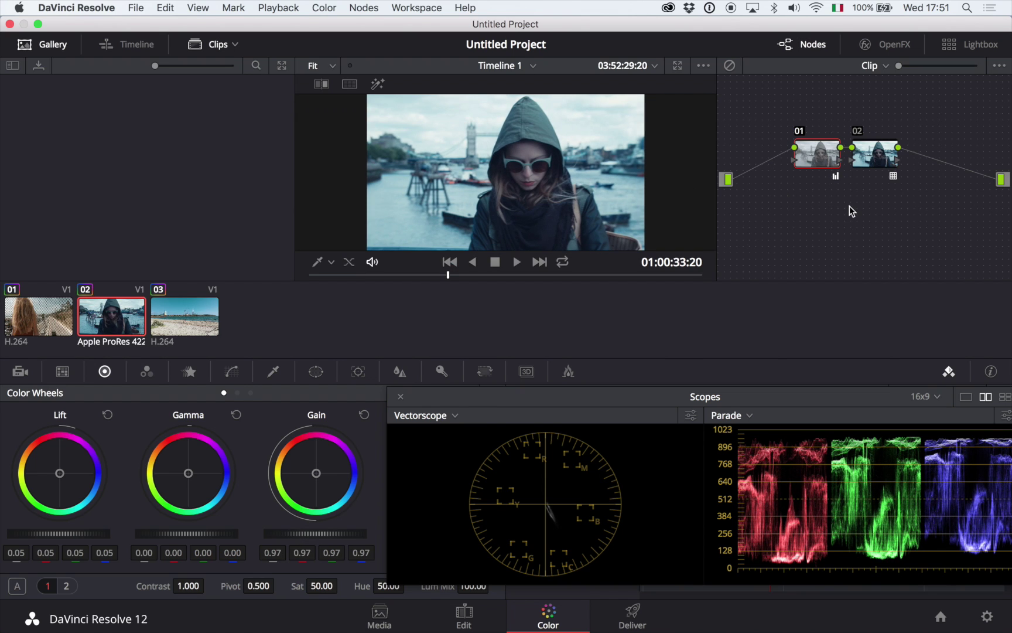
Step: Apply the Vision 6 - Rec.709 LUT to node 02
{"action": "left_click", "coordinate": [868, 162]}
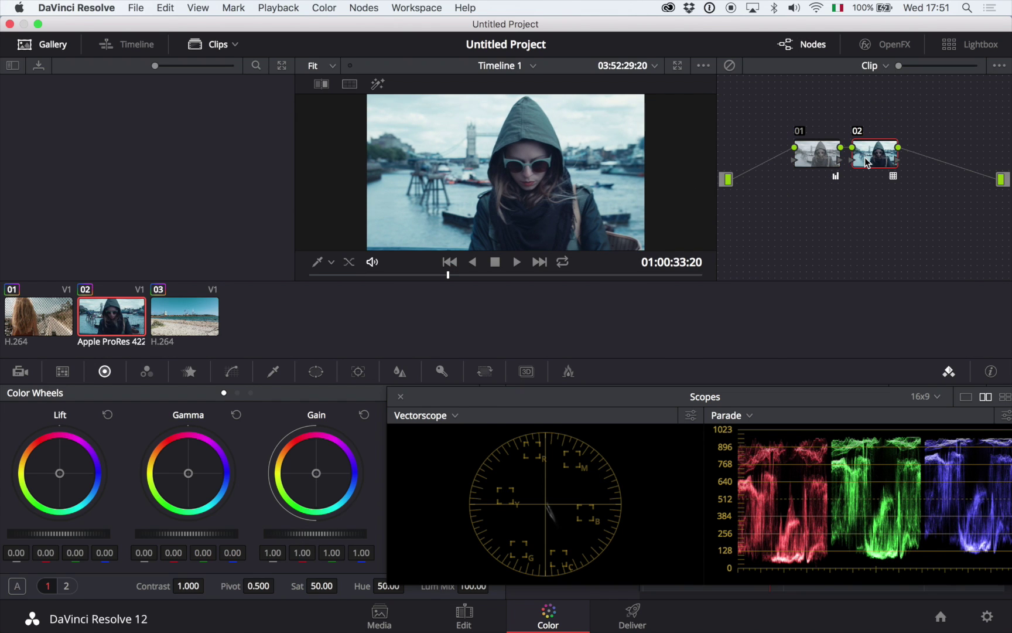
{"action": "right_click", "coordinate": [867, 162]}
{"action": "mouse_move", "coordinate": [902, 277]}
{"action": "mouse_move", "coordinate": [710, 311]}
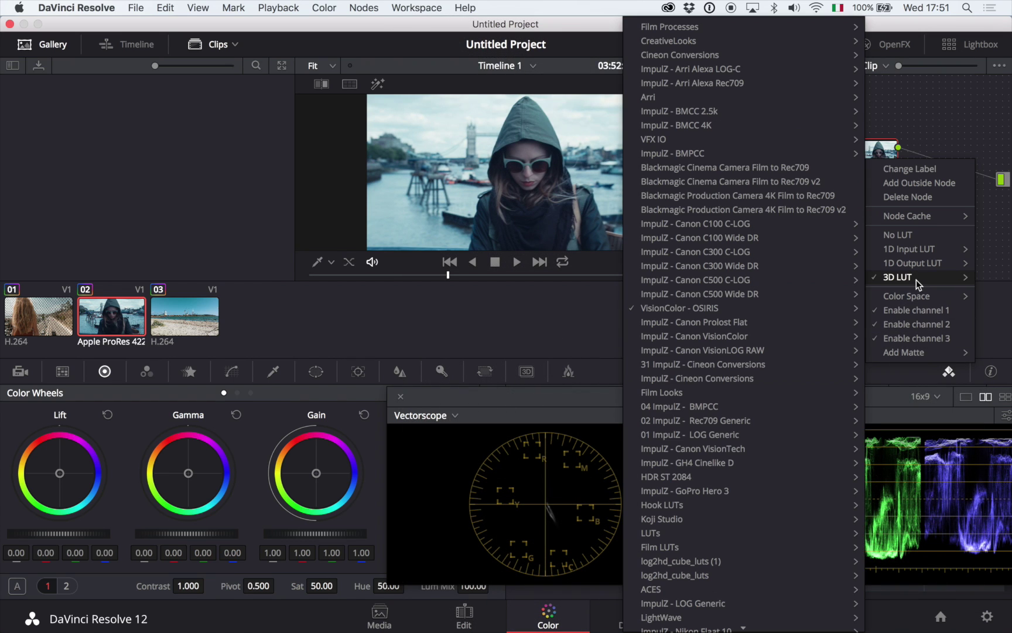
{"action": "mouse_move", "coordinate": [780, 308]}
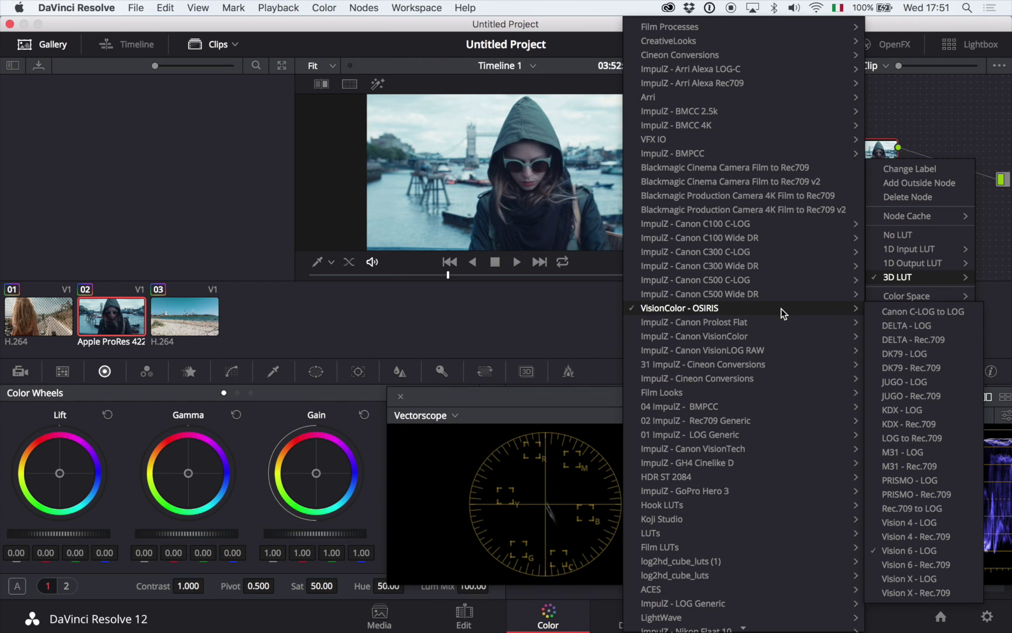
{"action": "left_click", "coordinate": [912, 564]}
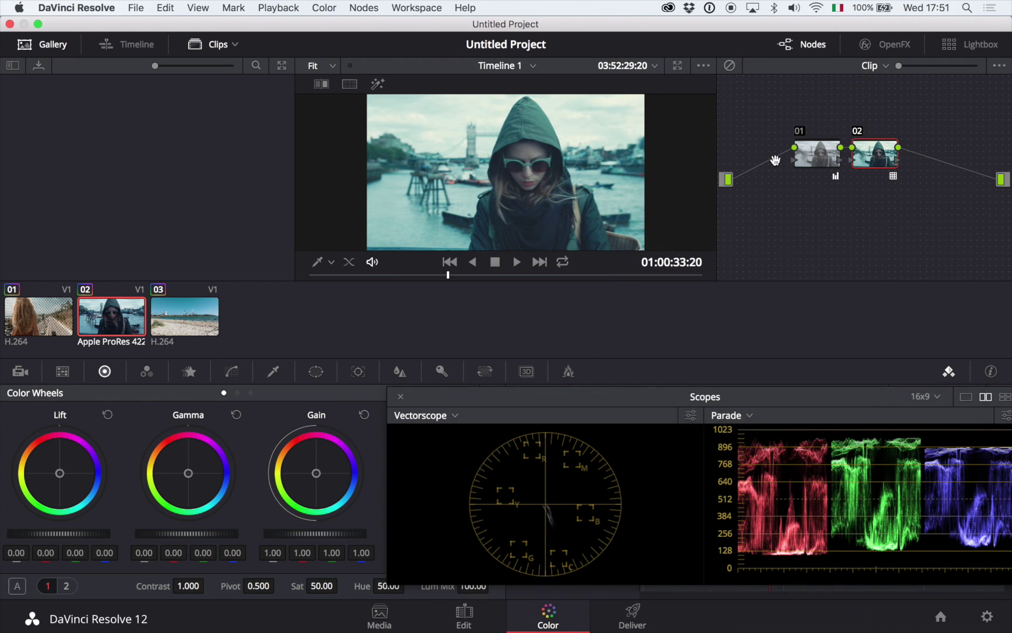
Step: Replace node 02's LUT with Koji Studio's Koji_Blackmagic_BMDFilmV2_to_Rec709_2383_Technical
{"action": "right_click", "coordinate": [870, 161]}
{"action": "mouse_move", "coordinate": [713, 308]}
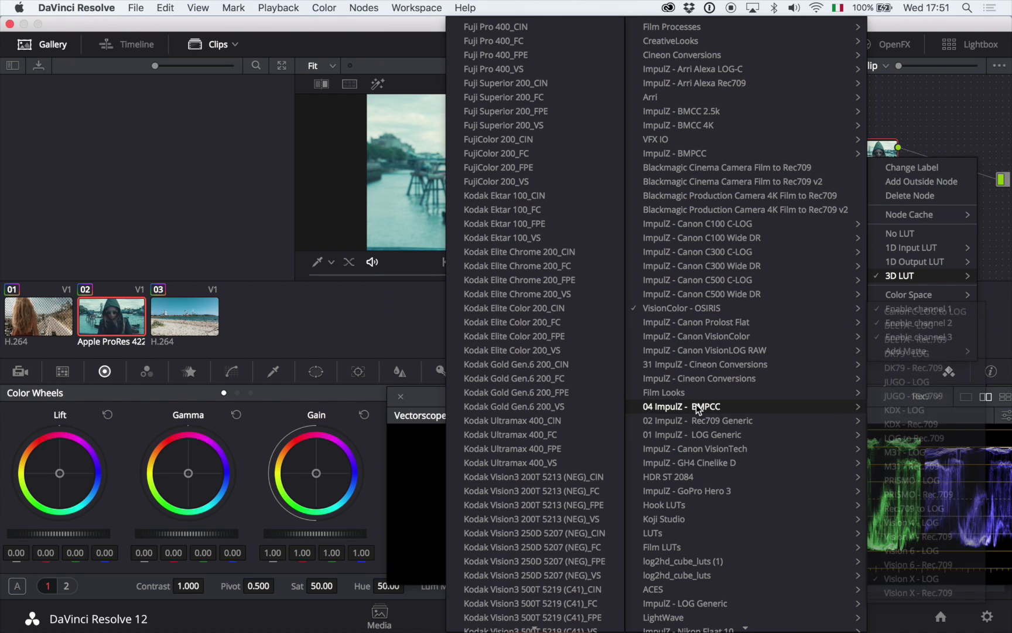
{"action": "mouse_move", "coordinate": [691, 519]}
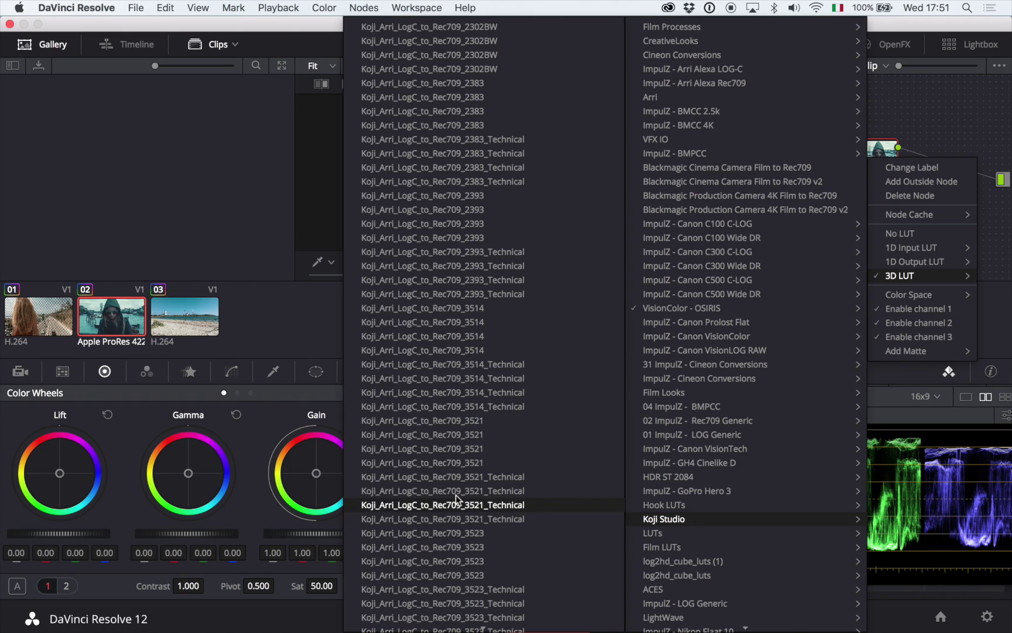
{"action": "scroll", "coordinate": [434, 300], "scroll_direction": "down", "scroll_amount": 2}
{"action": "scroll", "coordinate": [434, 302], "scroll_direction": "up", "scroll_amount": 1}
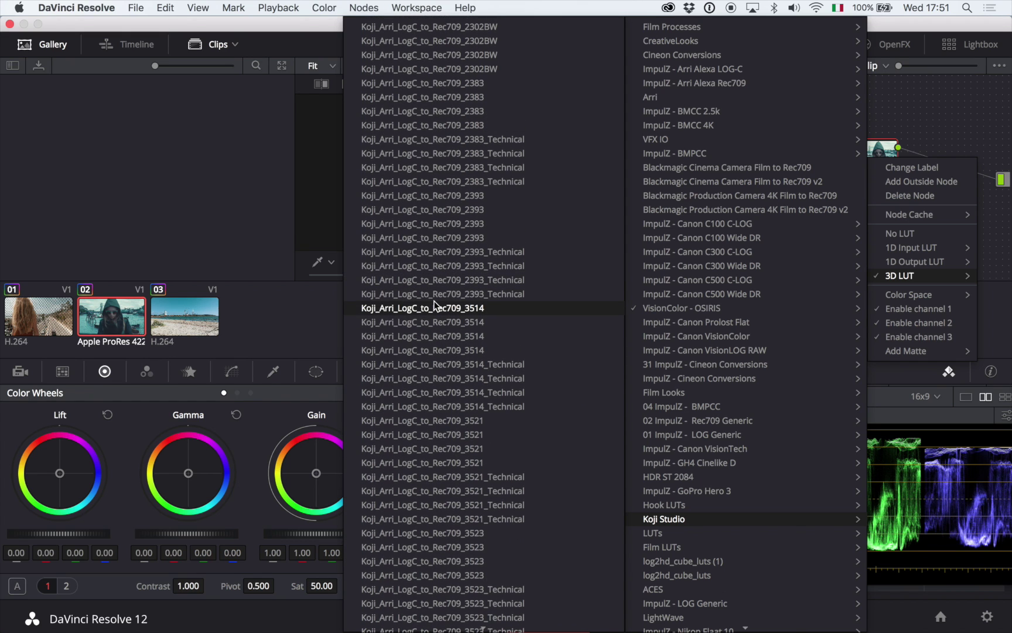
{"action": "scroll", "coordinate": [434, 305], "scroll_direction": "down", "scroll_amount": 10}
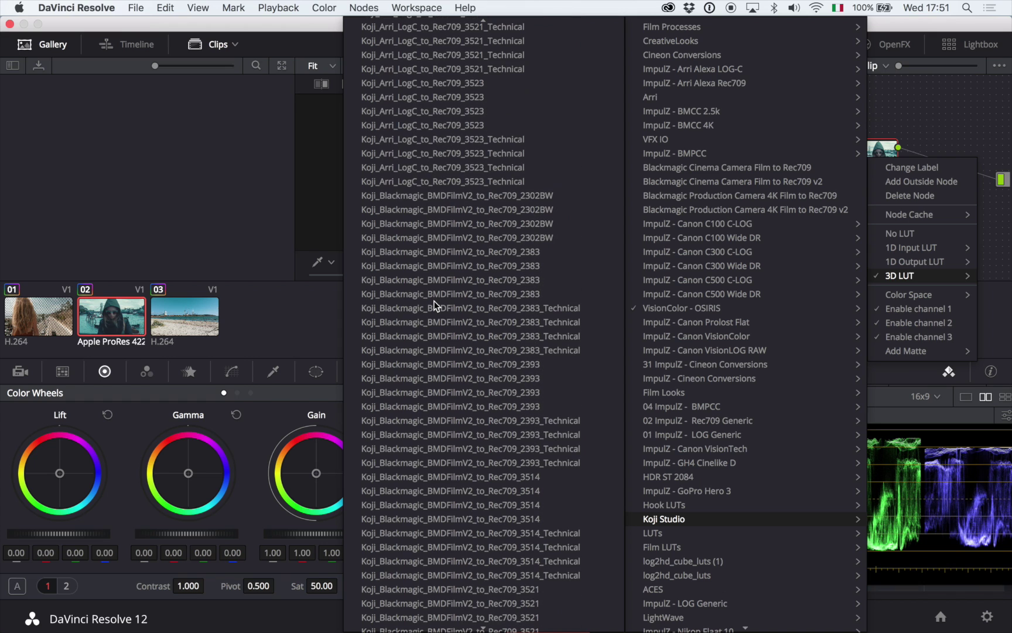
{"action": "left_click", "coordinate": [474, 308]}
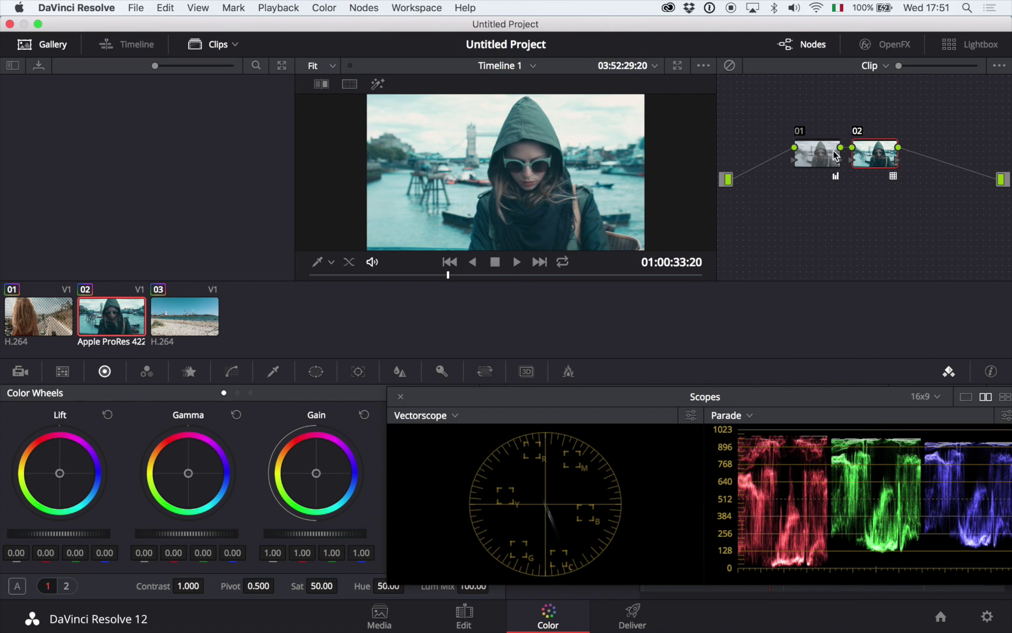
Step: Warm node 01's gain toward red and set lift 0.08, gamma -0.03, gain 0.91
{"action": "left_click", "coordinate": [858, 131]}
{"action": "left_click", "coordinate": [858, 131]}
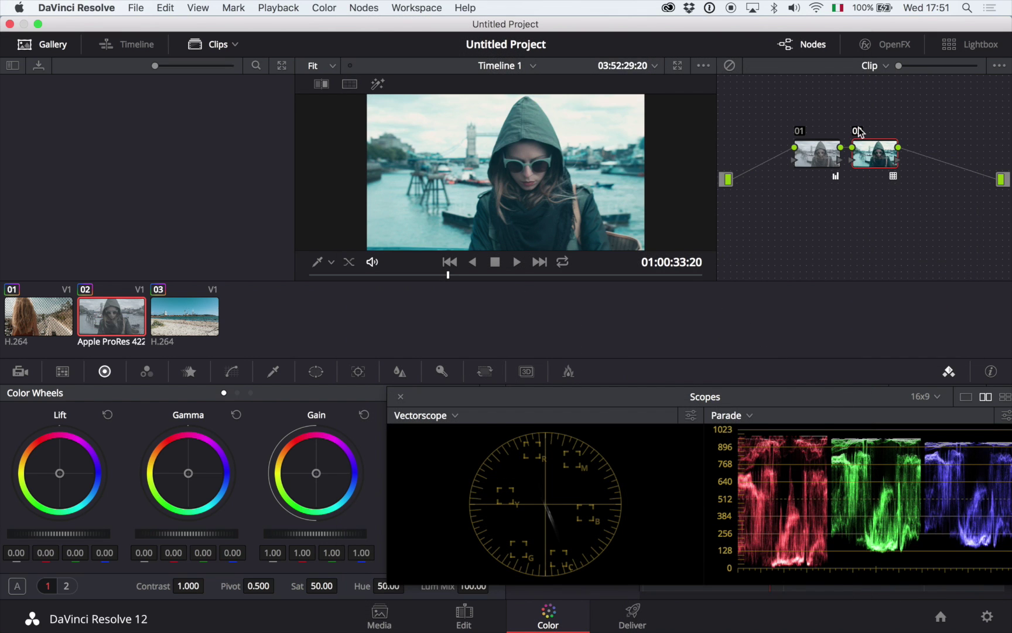
{"action": "left_click", "coordinate": [811, 157]}
{"action": "left_click_drag", "start_coordinate": [316, 477], "coordinate": [315, 472]}
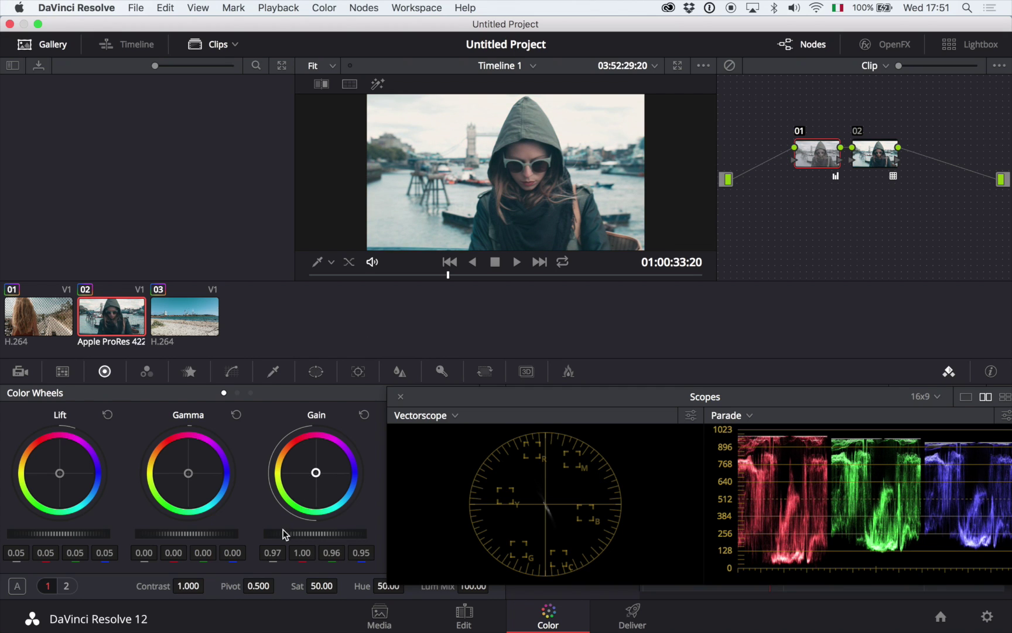
{"action": "left_click_drag", "start_coordinate": [282, 532], "coordinate": [250, 535]}
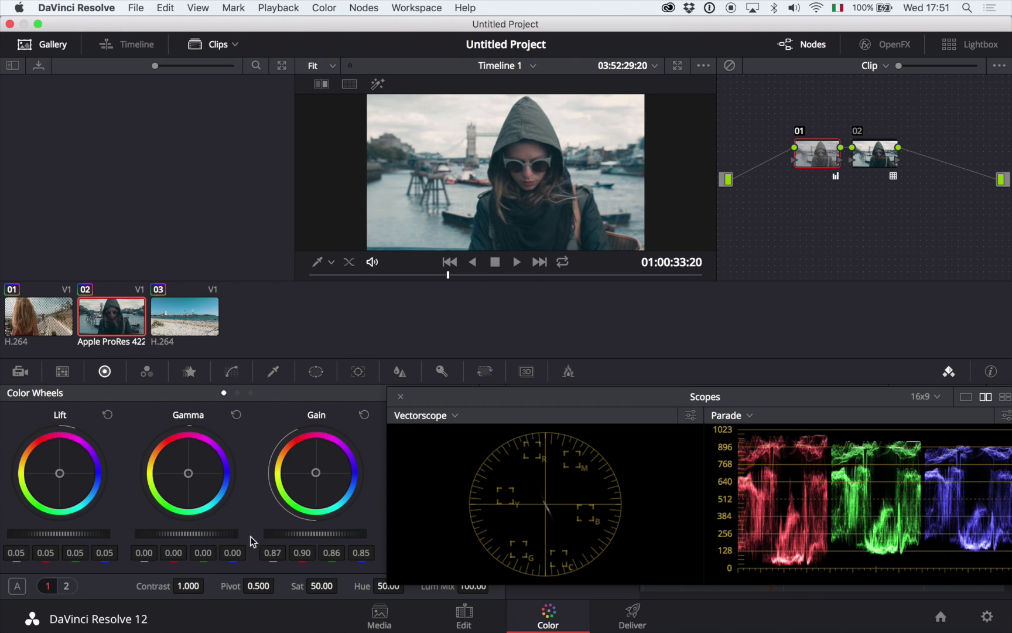
{"action": "left_click_drag", "start_coordinate": [138, 534], "coordinate": [123, 536]}
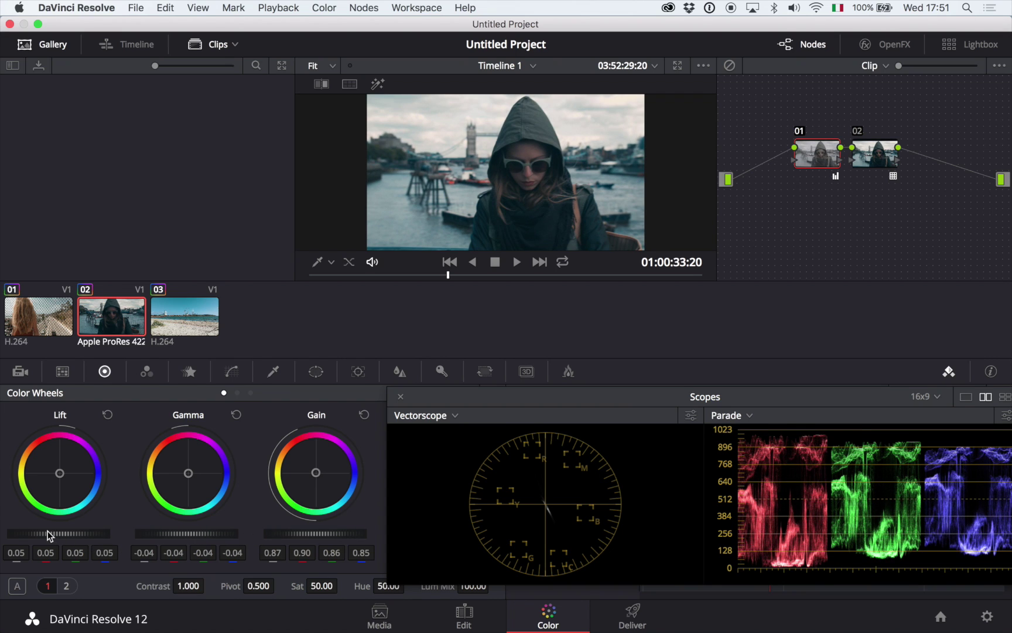
{"action": "left_click_drag", "start_coordinate": [47, 531], "coordinate": [78, 540]}
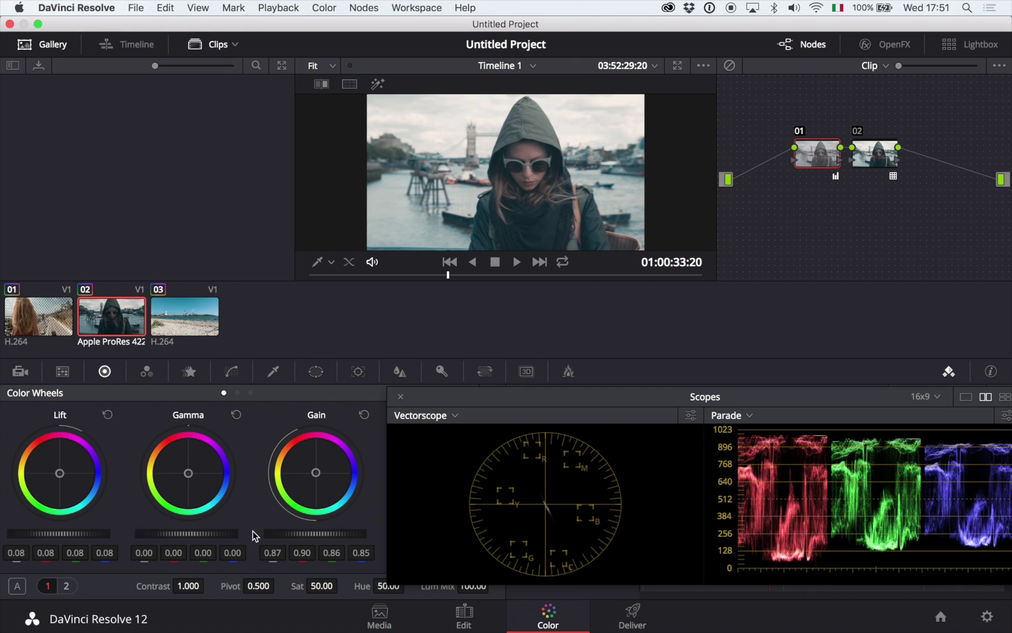
{"action": "left_click_drag", "start_coordinate": [190, 524], "coordinate": [187, 523]}
{"action": "left_click_drag", "start_coordinate": [291, 527], "coordinate": [314, 532]}
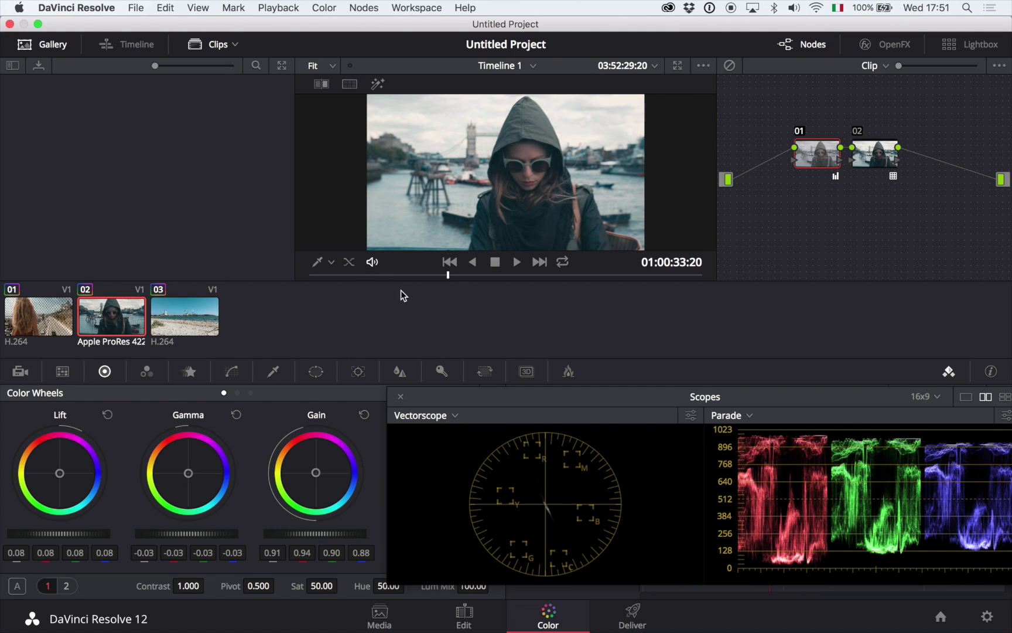
{"action": "left_click_drag", "start_coordinate": [530, 273], "coordinate": [604, 287]}
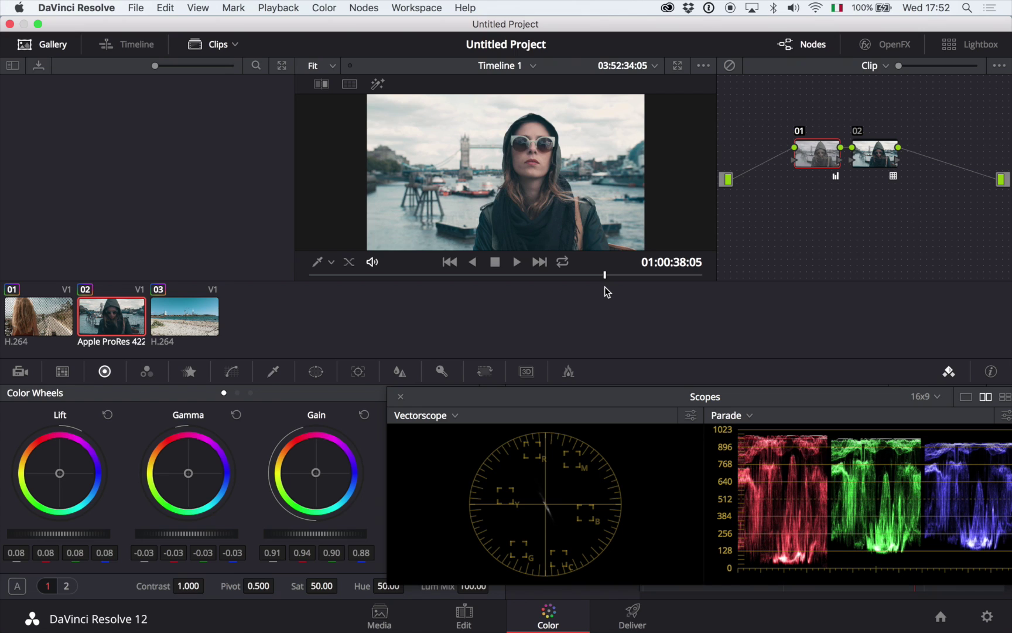
Step: Close the scopes, toggle the LUT node off and on, and return to 01:00:37:06
{"action": "left_click", "coordinate": [400, 396]}
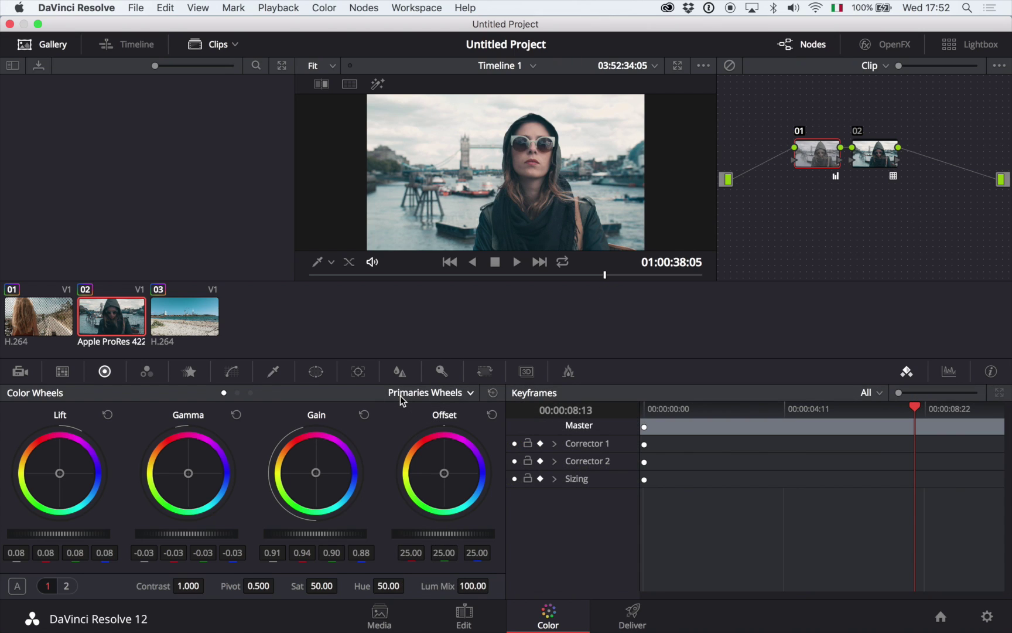
{"action": "left_click", "coordinate": [858, 131]}
{"action": "left_click", "coordinate": [858, 132]}
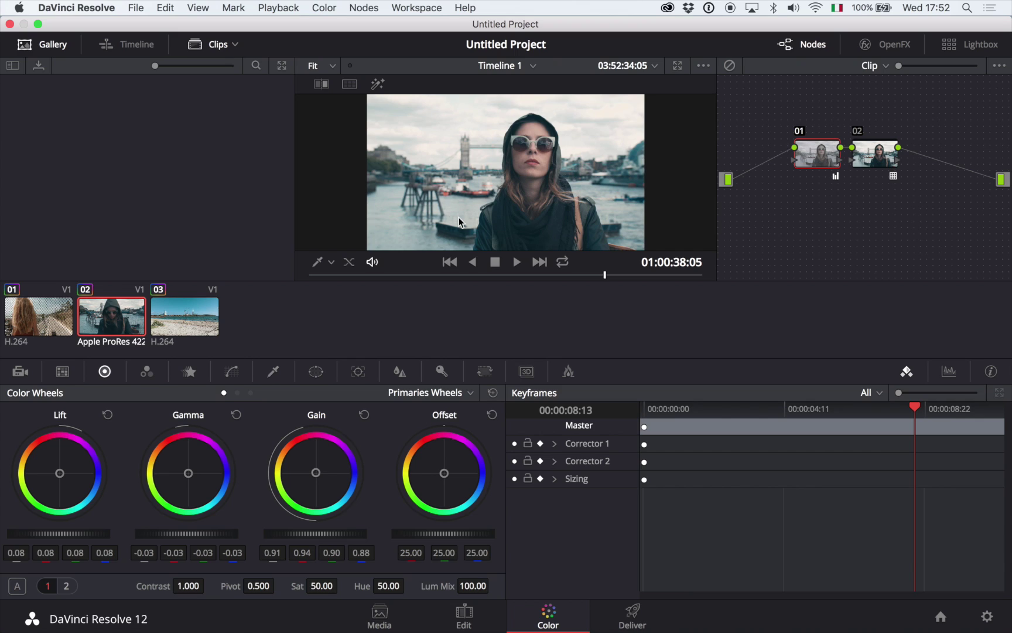
{"action": "left_click", "coordinate": [570, 275]}
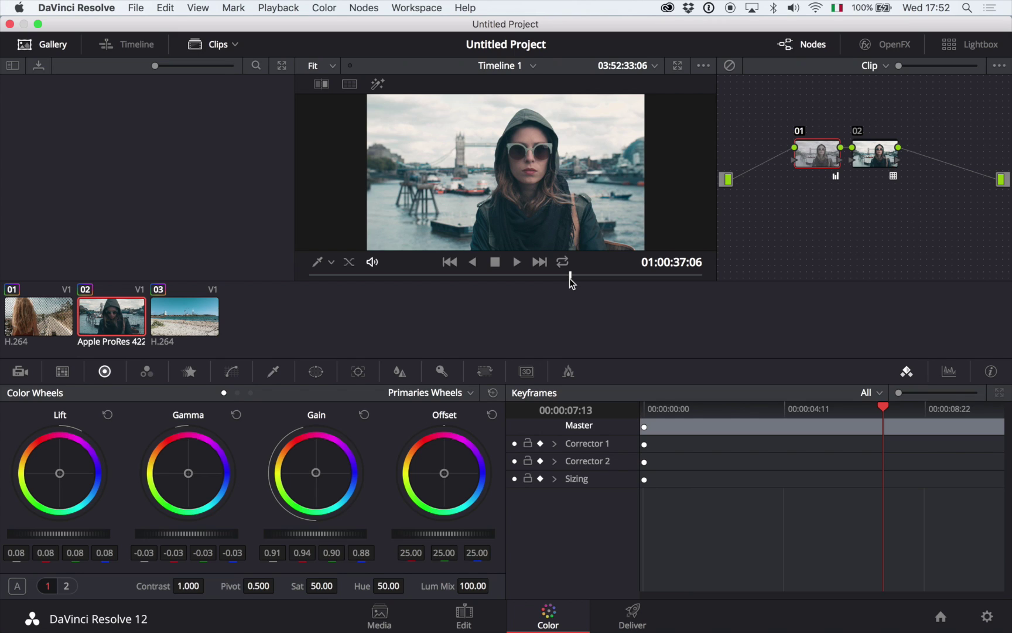
Step: Raise node 01 saturation to 67.40 and compare the grade on and off
{"action": "left_click_drag", "start_coordinate": [321, 588], "coordinate": [382, 592]}
{"action": "key", "text": "ctrl+d"}
{"action": "key", "text": "ctrl+d"}
{"action": "key", "text": "ctrl+d"}
{"action": "key", "text": "ctrl+d"}
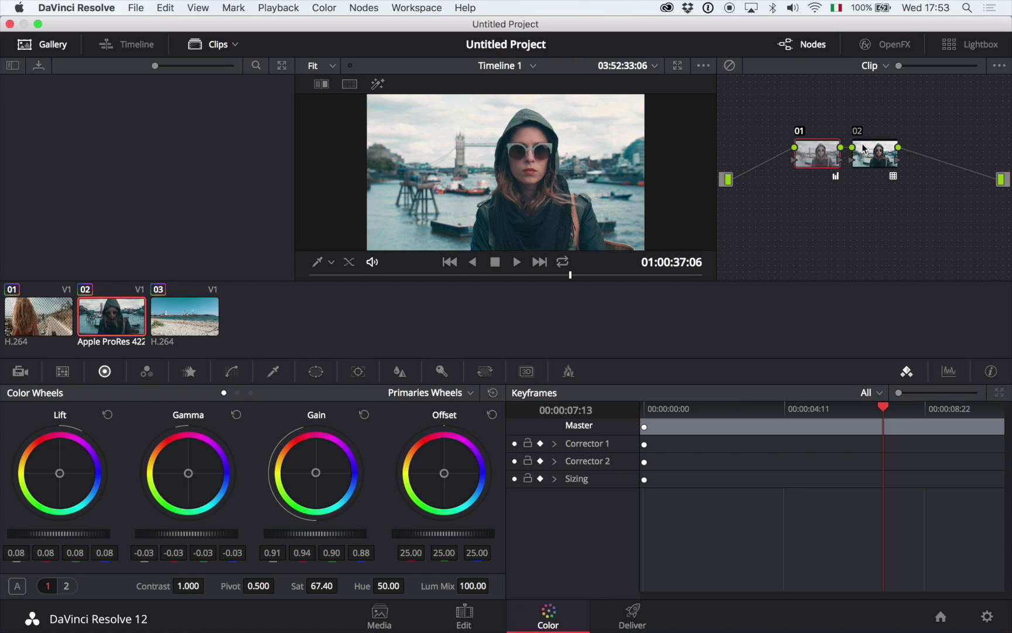
Step: Look through the Window, Qualifier and Curves palettes, ending on the HSL qualifier controls
{"action": "left_click", "coordinate": [311, 376]}
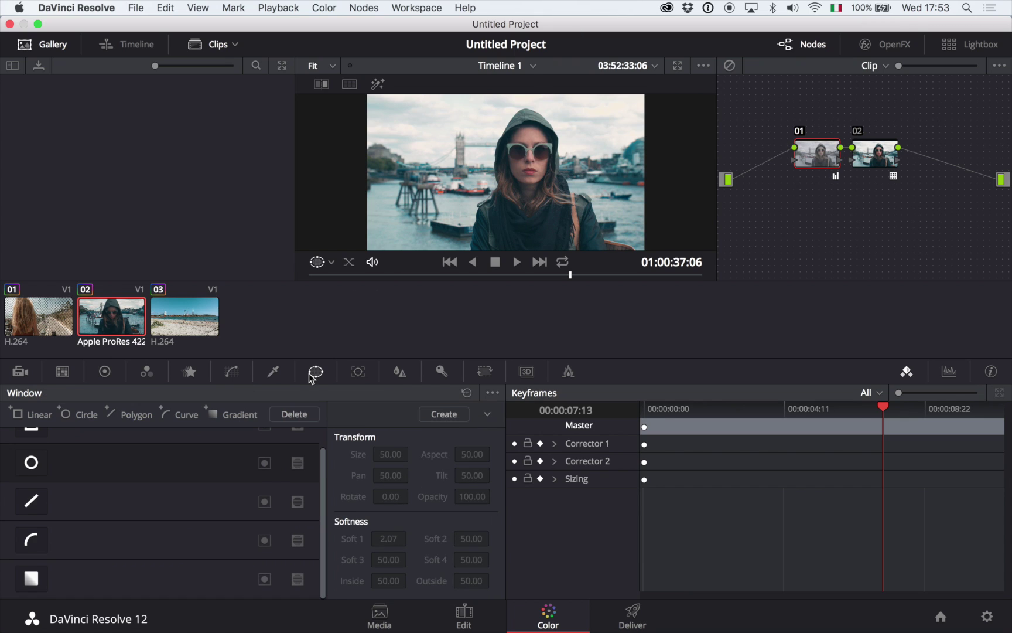
{"action": "left_click", "coordinate": [273, 372]}
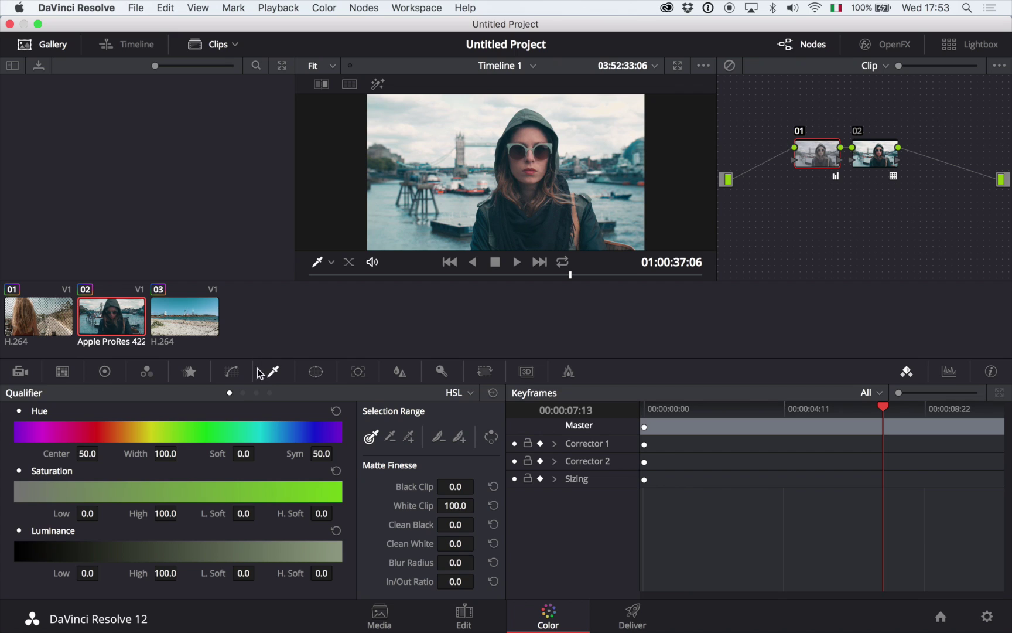
{"action": "left_click", "coordinate": [223, 373]}
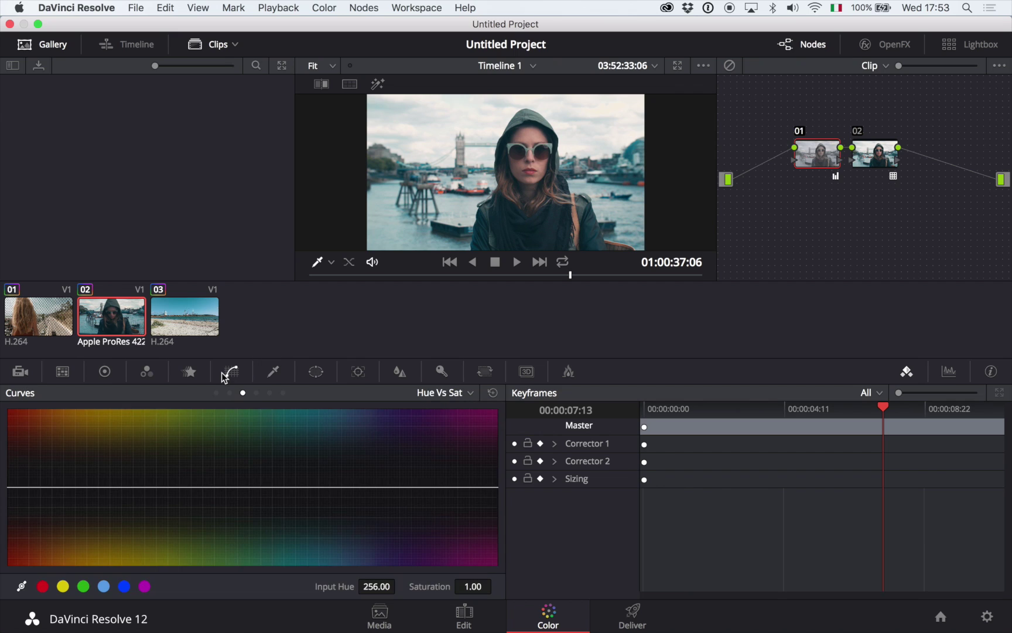
{"action": "left_click", "coordinate": [437, 393]}
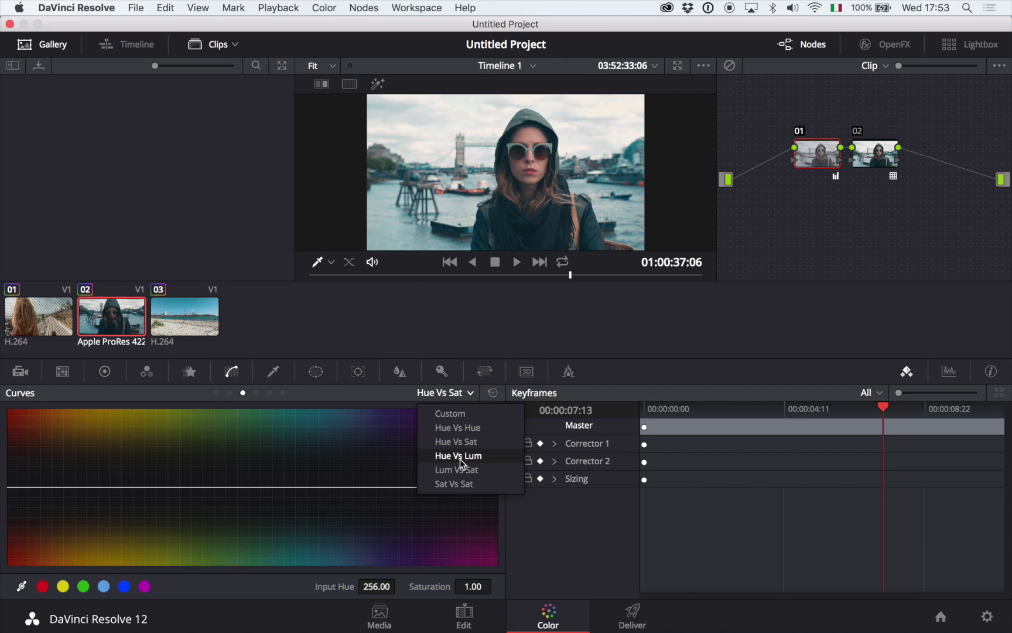
{"action": "left_click", "coordinate": [278, 373]}
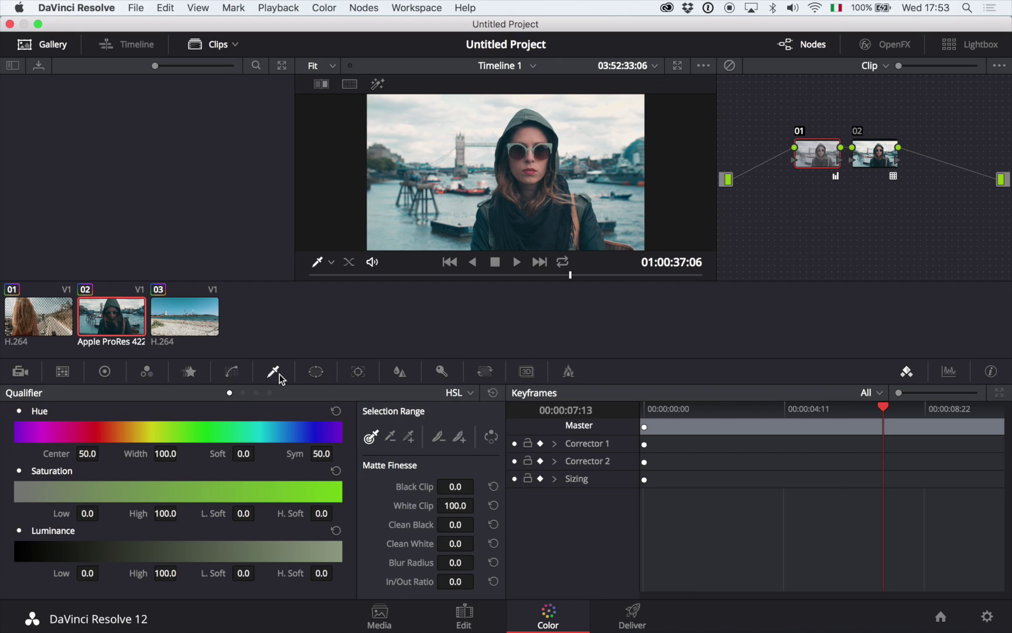